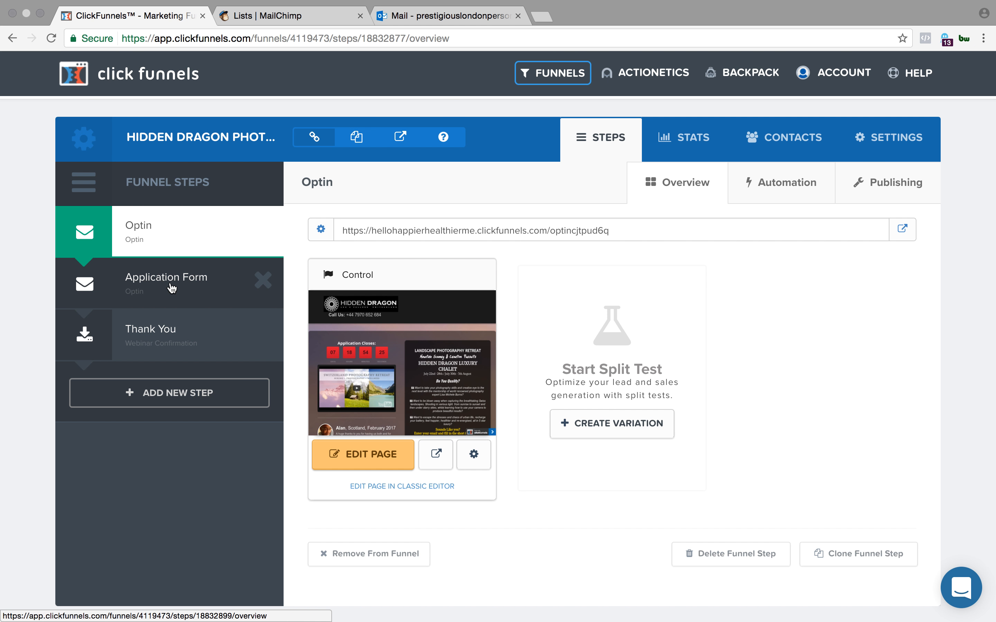
- Open the funnel's Application Form step in the page editor
left_click(166, 287)
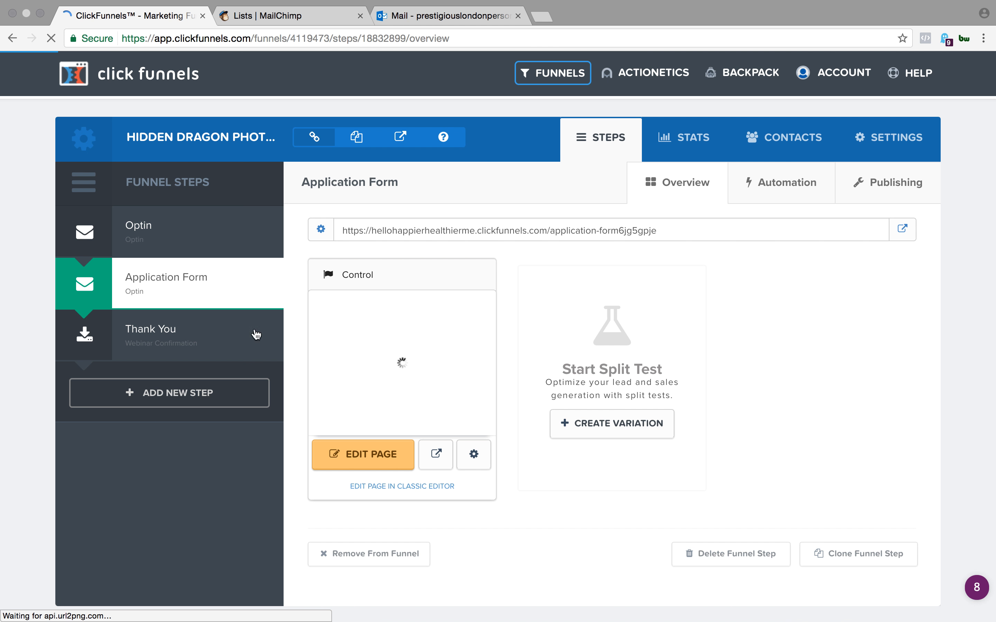
left_click(369, 456)
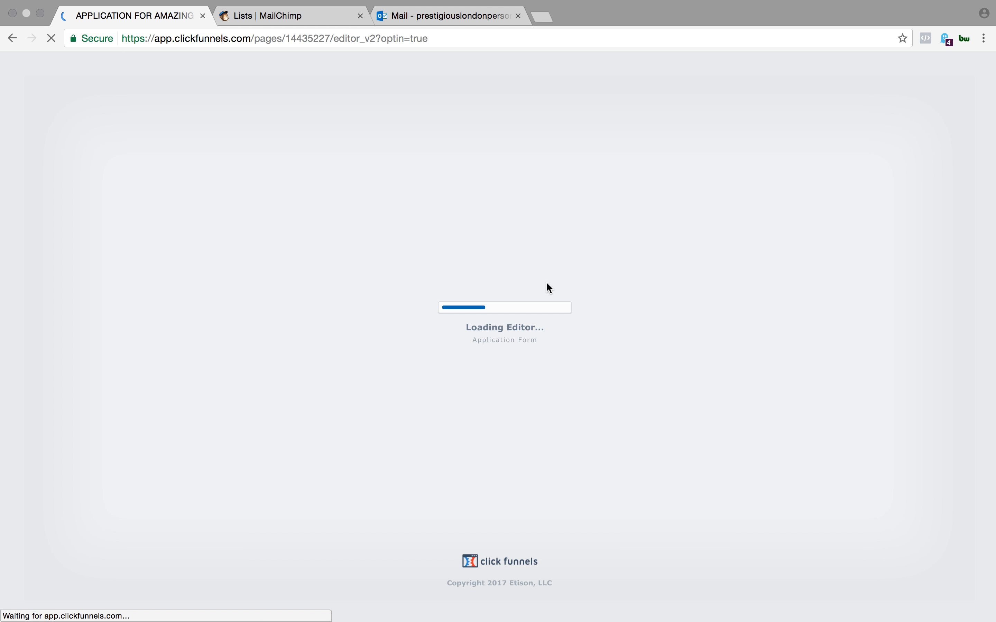
scroll(420, 440, "down", 2)
scroll(421, 440, "up", 2)
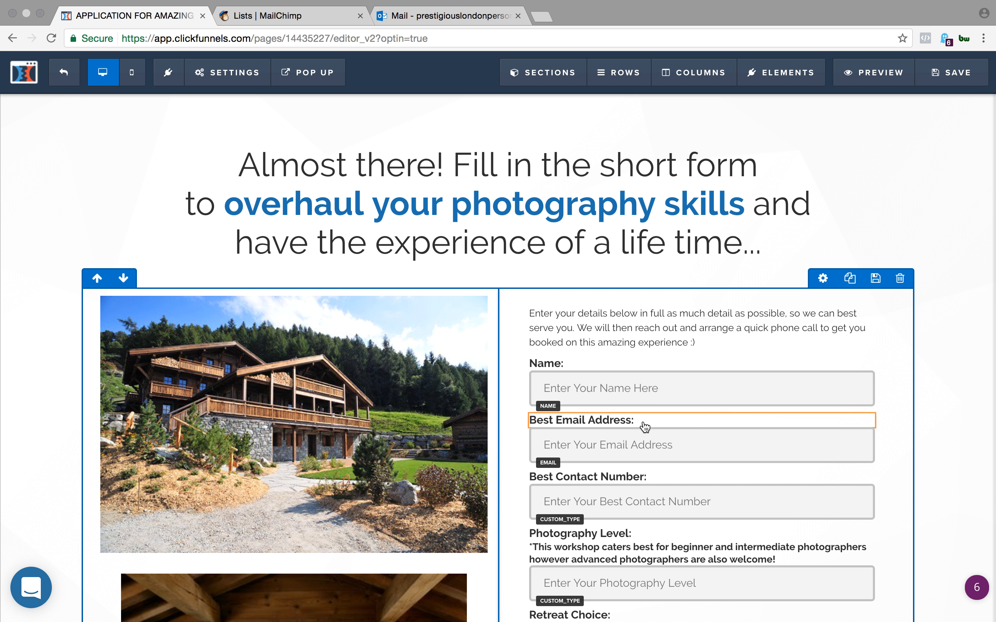
- Review the application form's fields, retreat details and submit button from beginning to end
scroll(655, 384, "down", 4)
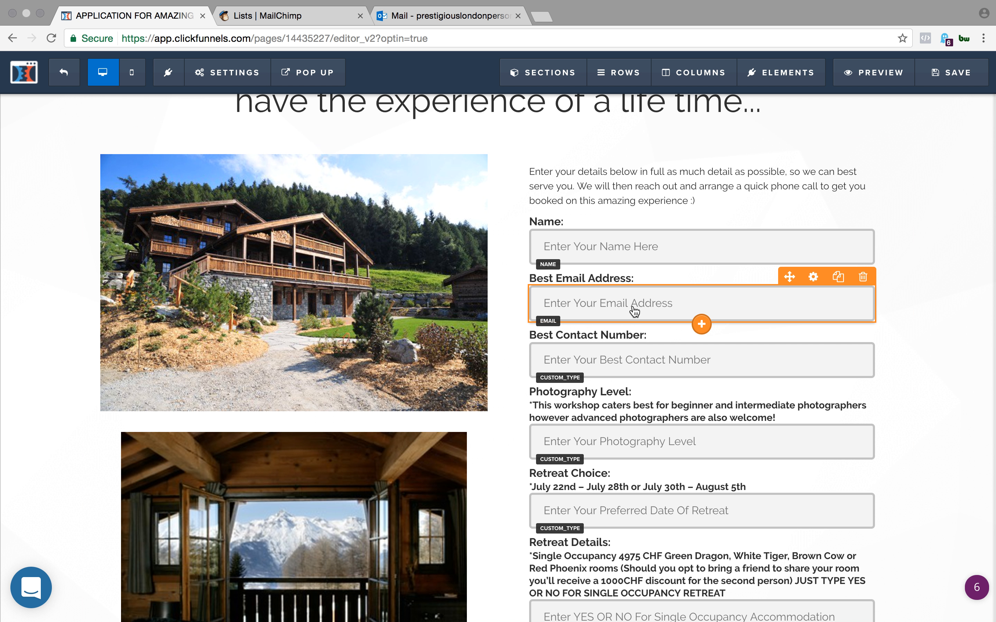
scroll(627, 372, "down", 3)
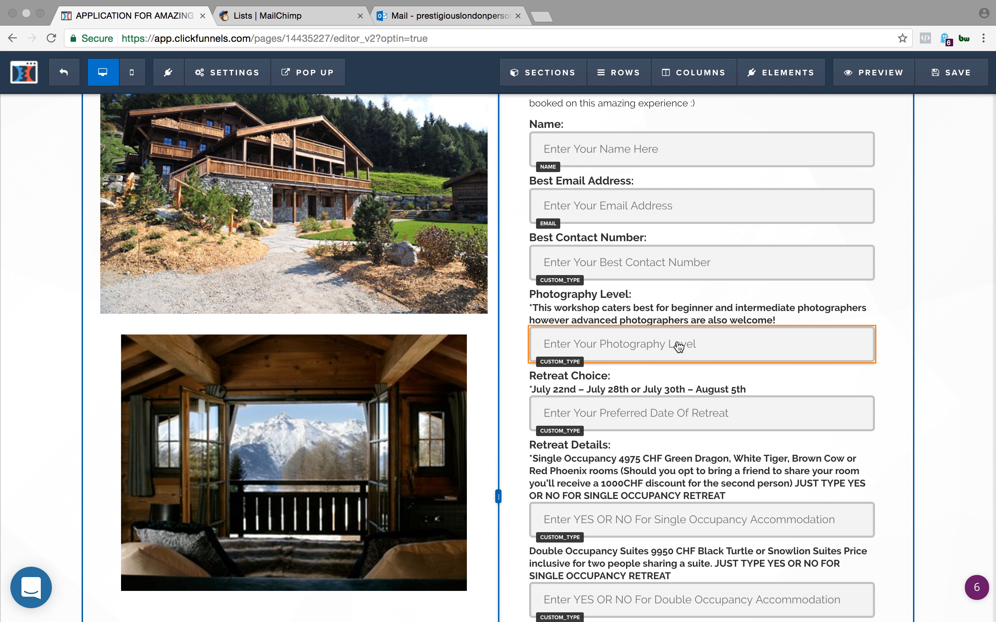
scroll(678, 345, "down", 1)
scroll(678, 345, "down", 6)
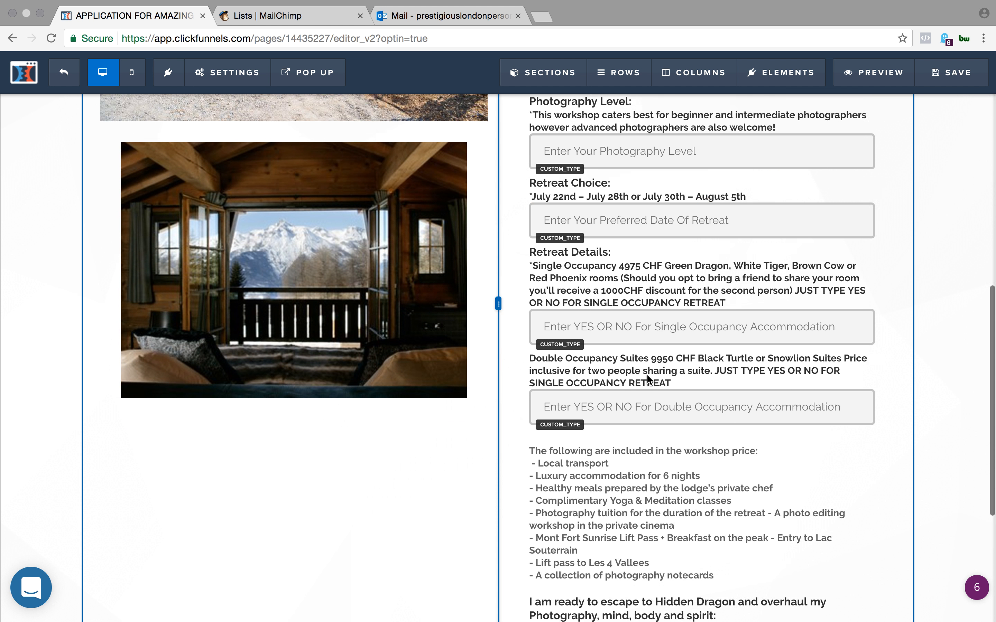
scroll(695, 288, "down", 3)
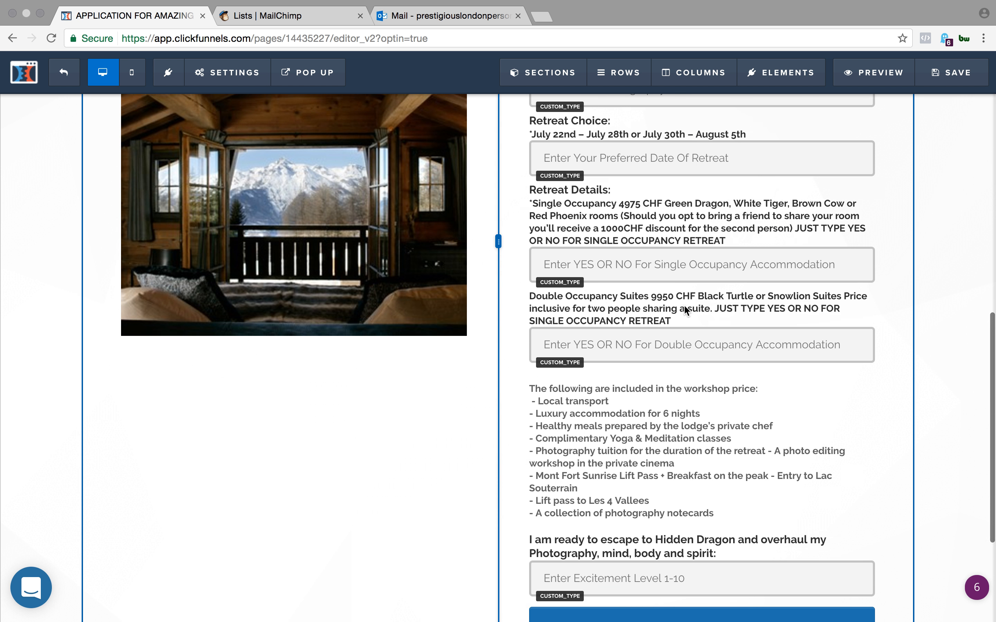
scroll(685, 311, "down", 3)
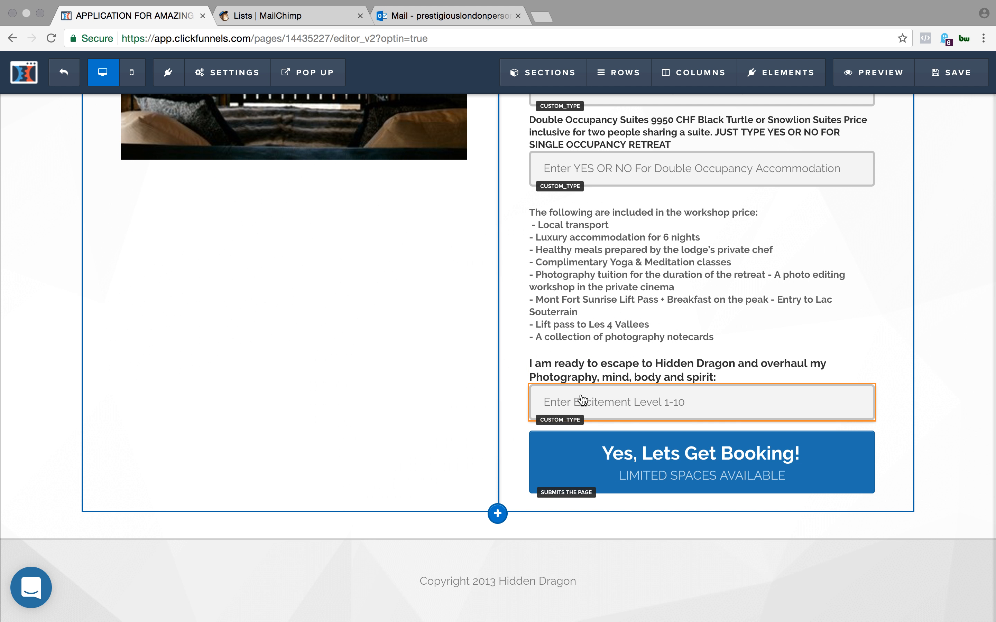
scroll(565, 192, "up", 1)
scroll(734, 345, "up", 15)
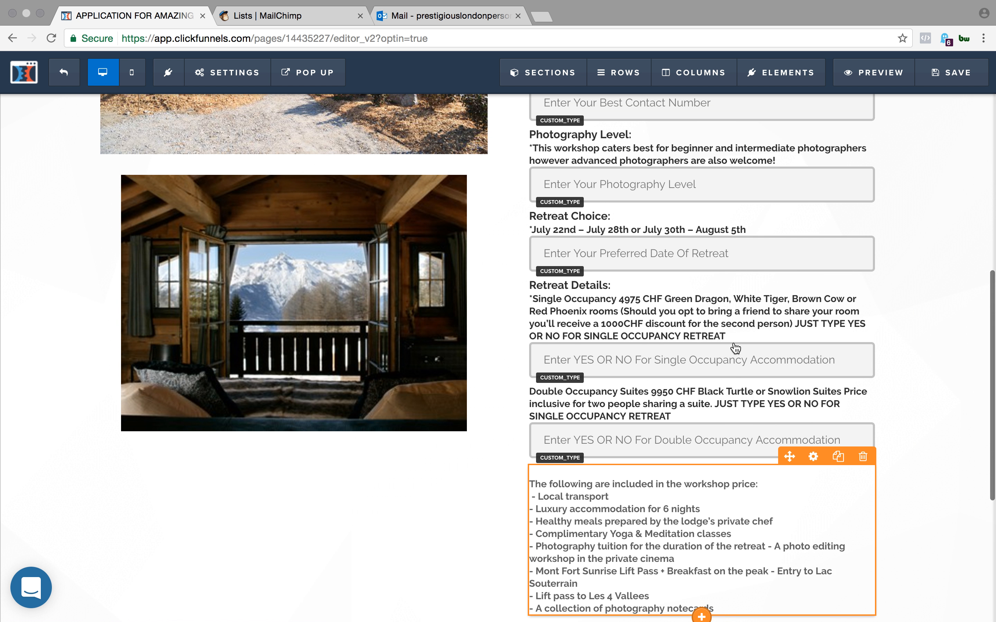
scroll(735, 348, "up", 3)
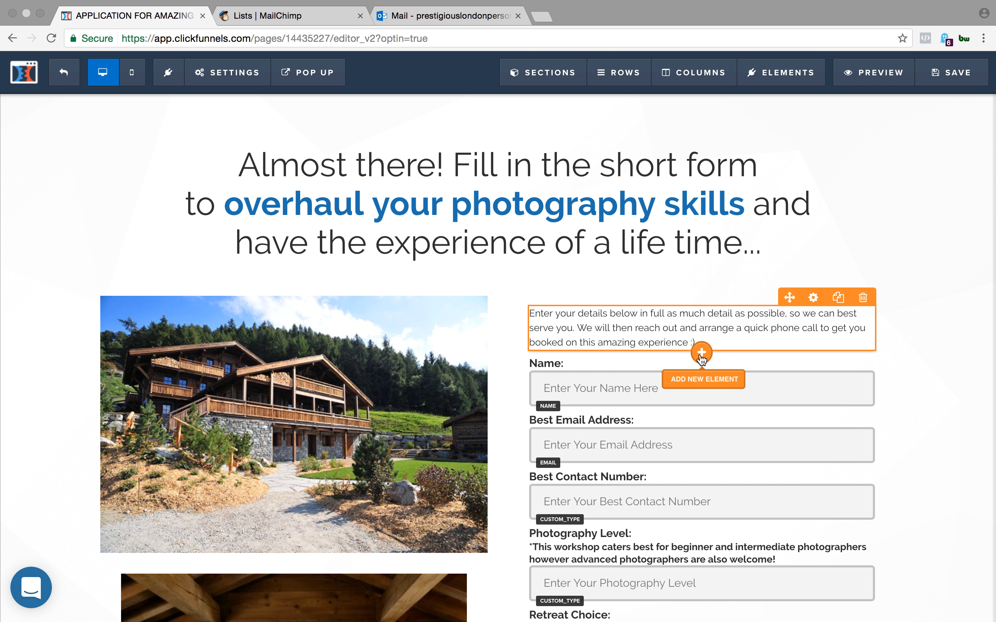
- Add a headline element below the form's intro paragraph and align its text left
left_click(702, 357)
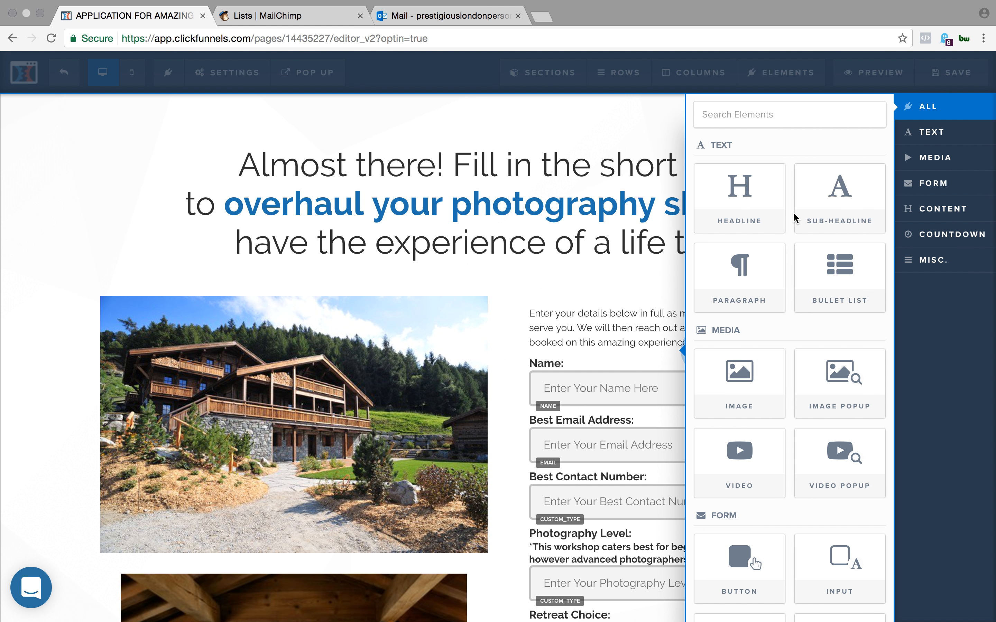
left_click(761, 197)
left_click(714, 374)
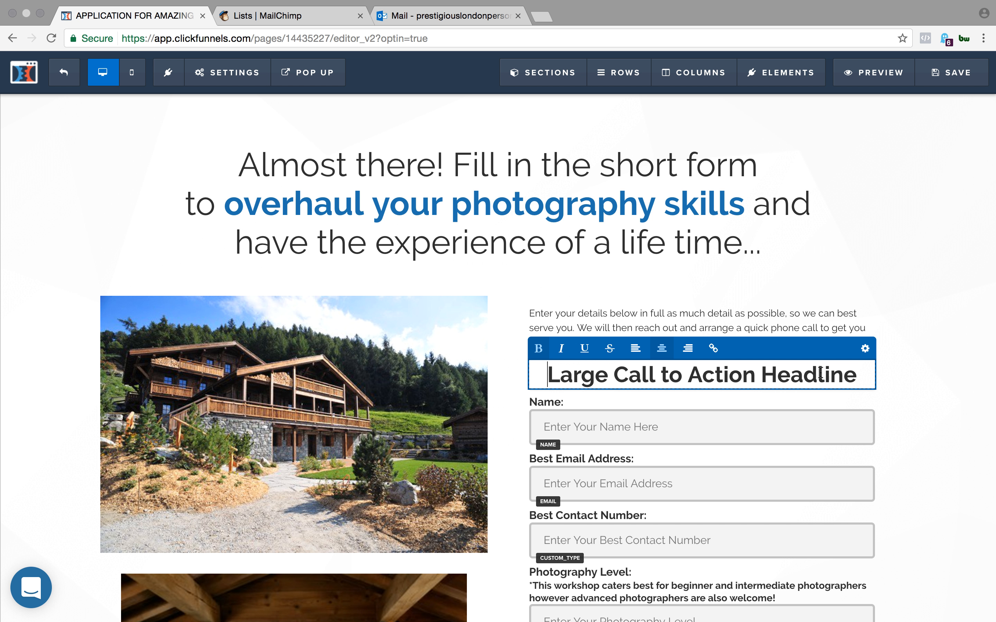
left_click_drag(854, 373, 545, 377)
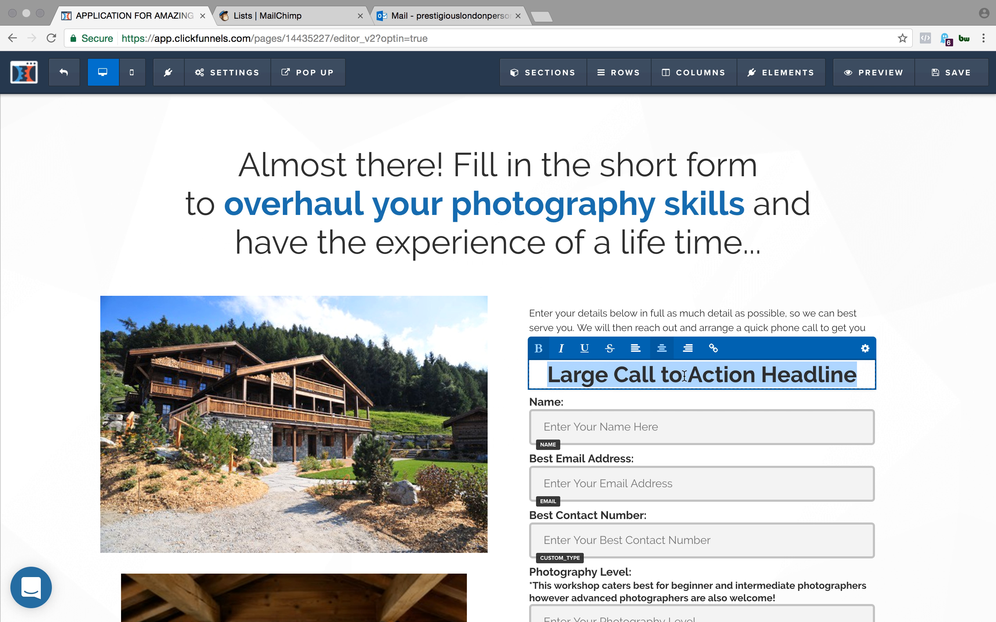
left_click(635, 348)
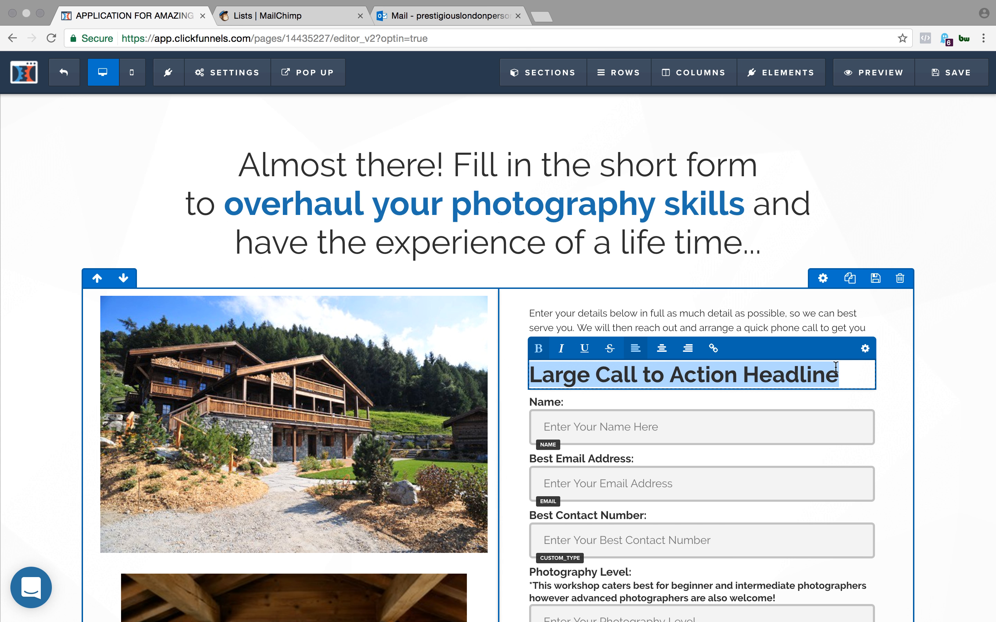
- Set the new headline's font size to 12
left_click(865, 348)
left_click_drag(877, 250, 842, 254)
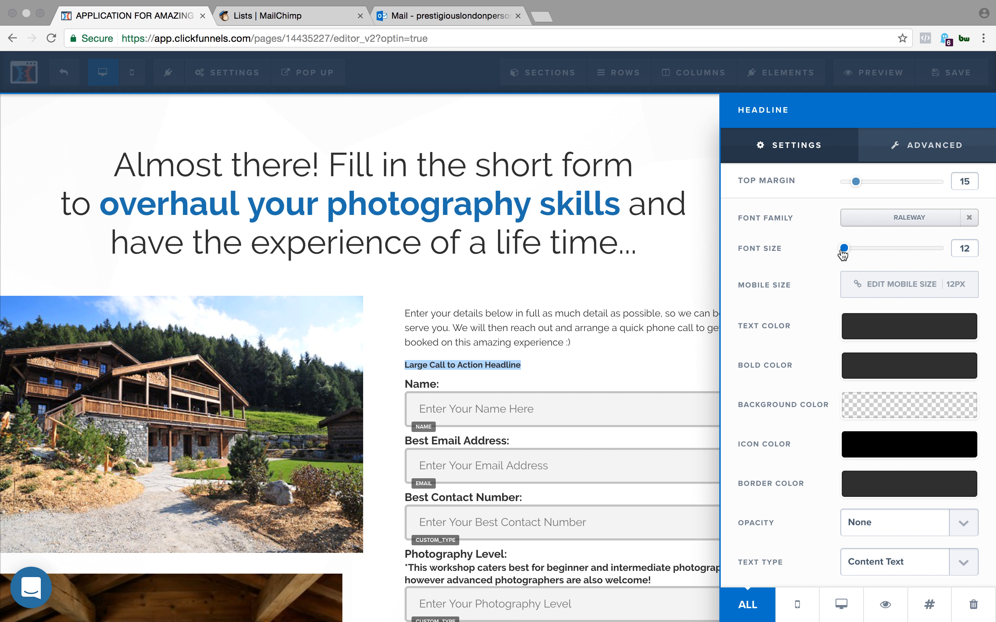
left_click(580, 401)
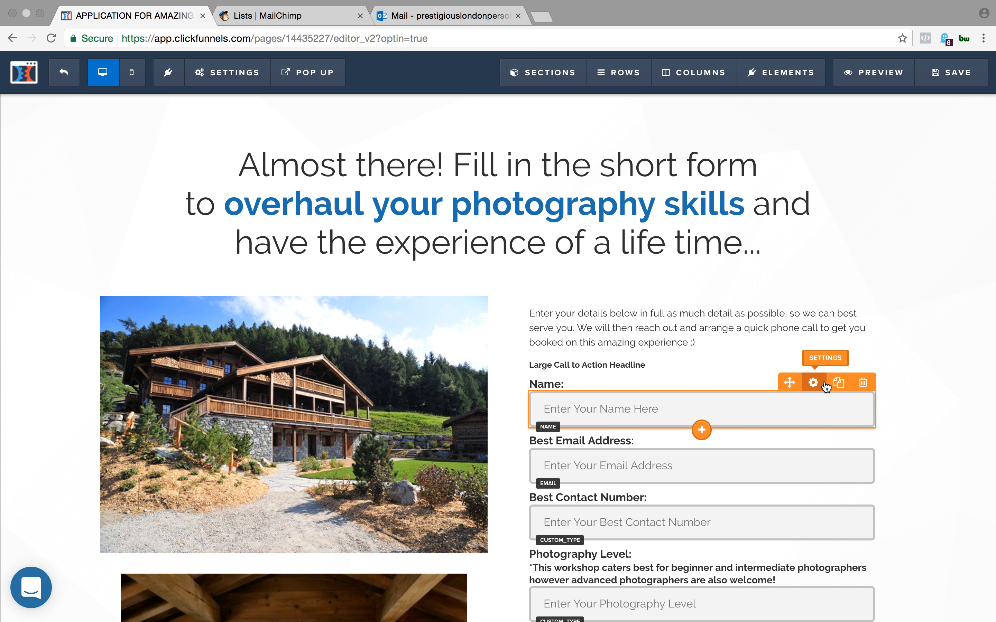
left_click(813, 383)
left_click_drag(840, 187, 798, 189)
left_click(589, 367)
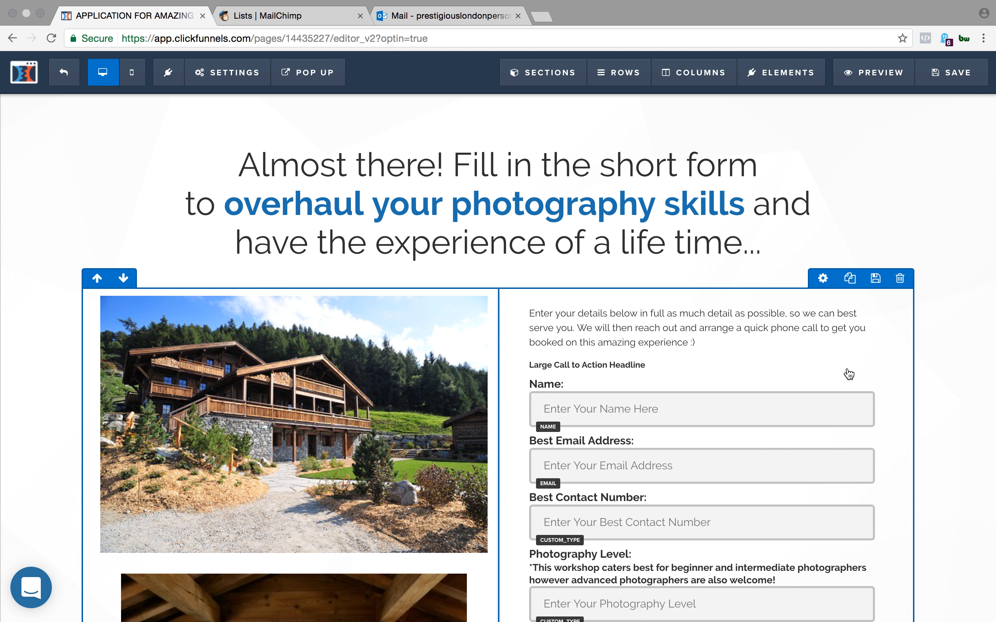
- Delete the "Large Call to Action Headline" element above the Name label
left_click(863, 351)
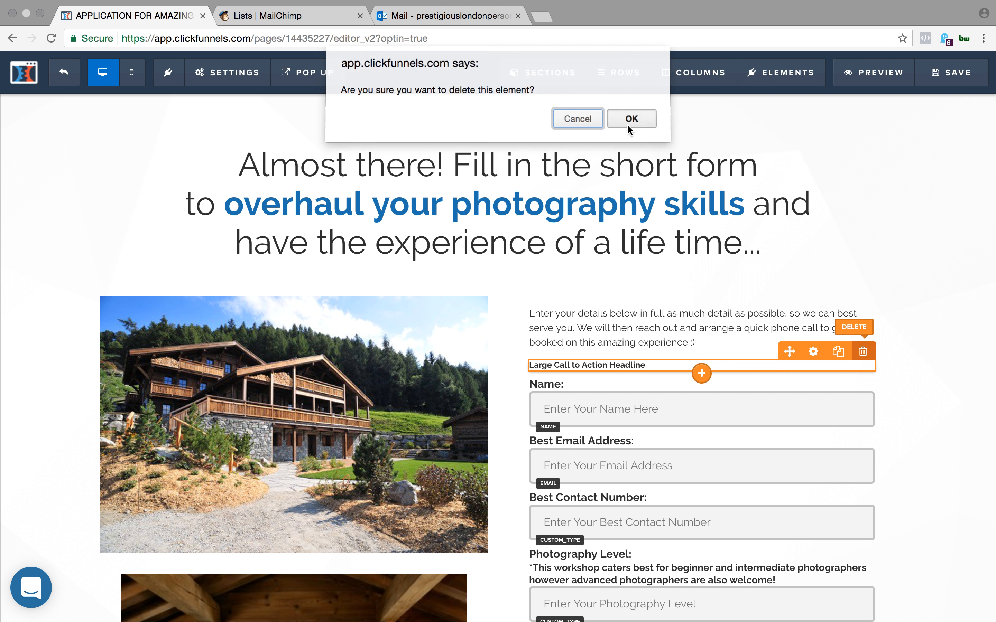
left_click(629, 130)
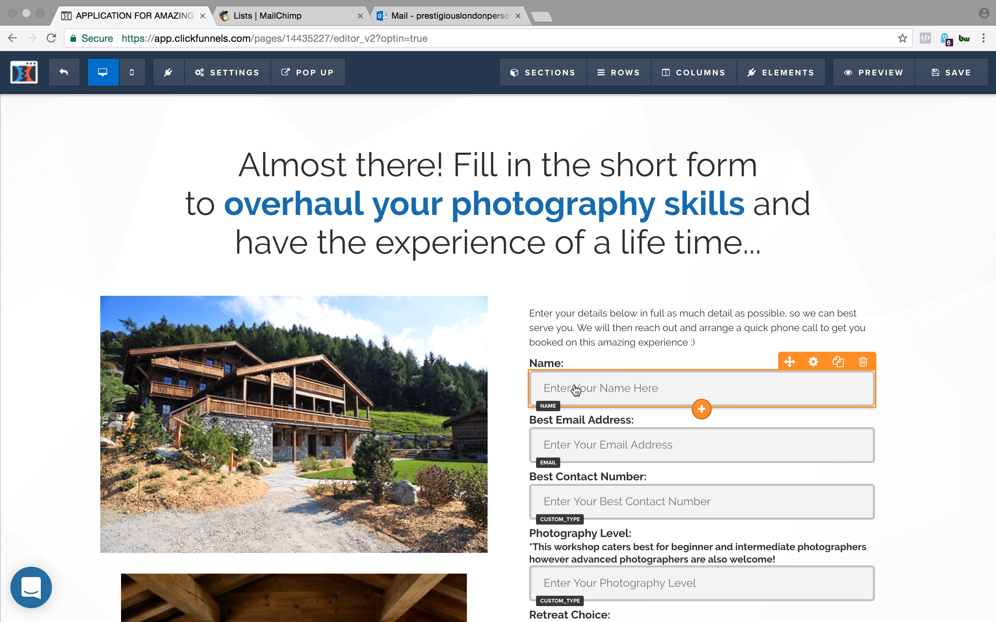
- Add a form input element between the intro paragraph and the Name label
scroll(643, 444, "down", 1)
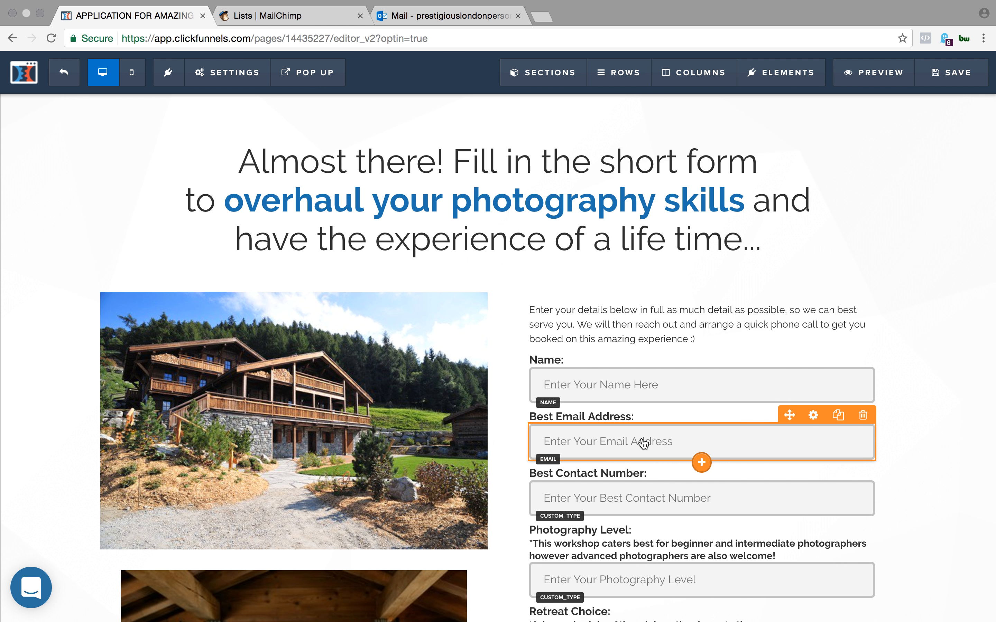
scroll(643, 444, "down", 3)
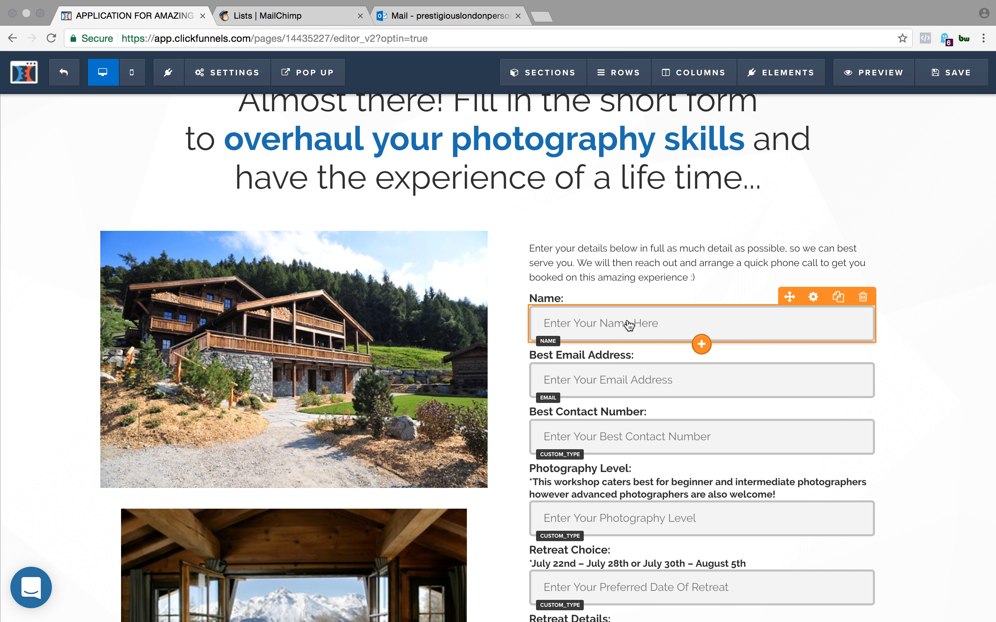
scroll(609, 391, "down", 1)
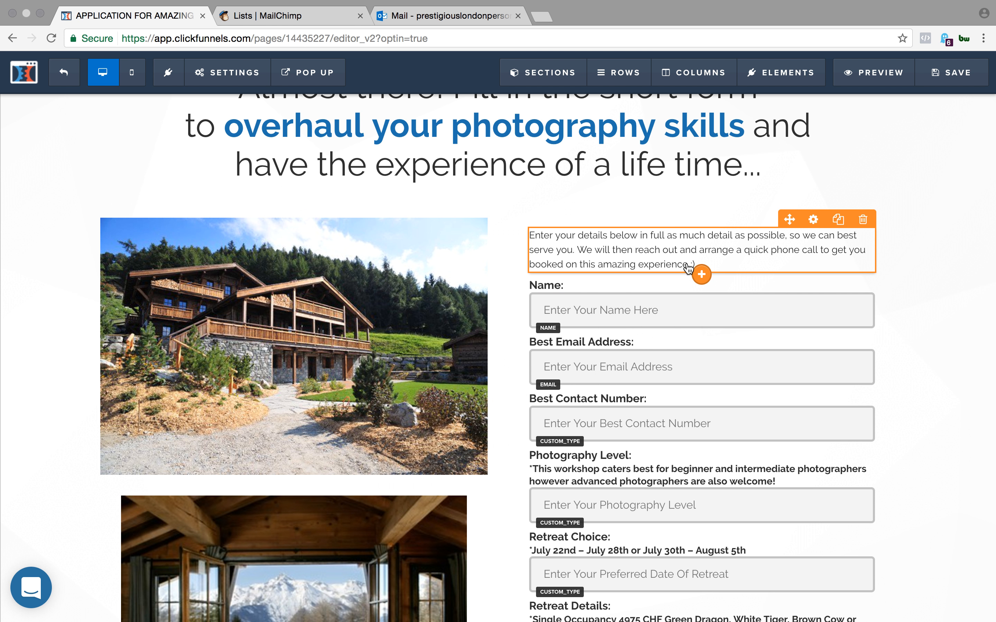
left_click(702, 279)
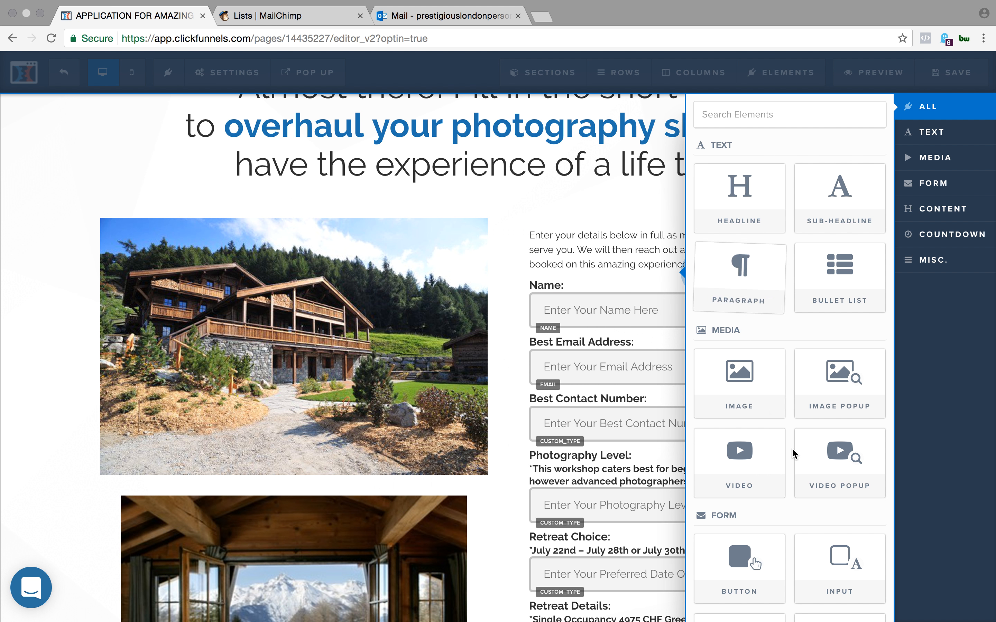
left_click(840, 543)
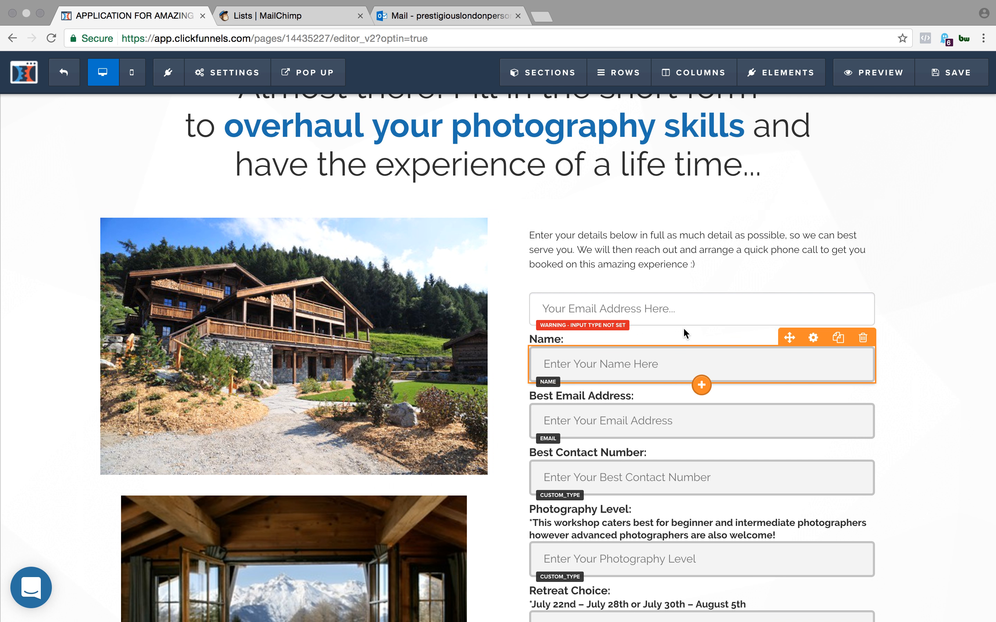
left_click_drag(695, 313, 703, 386)
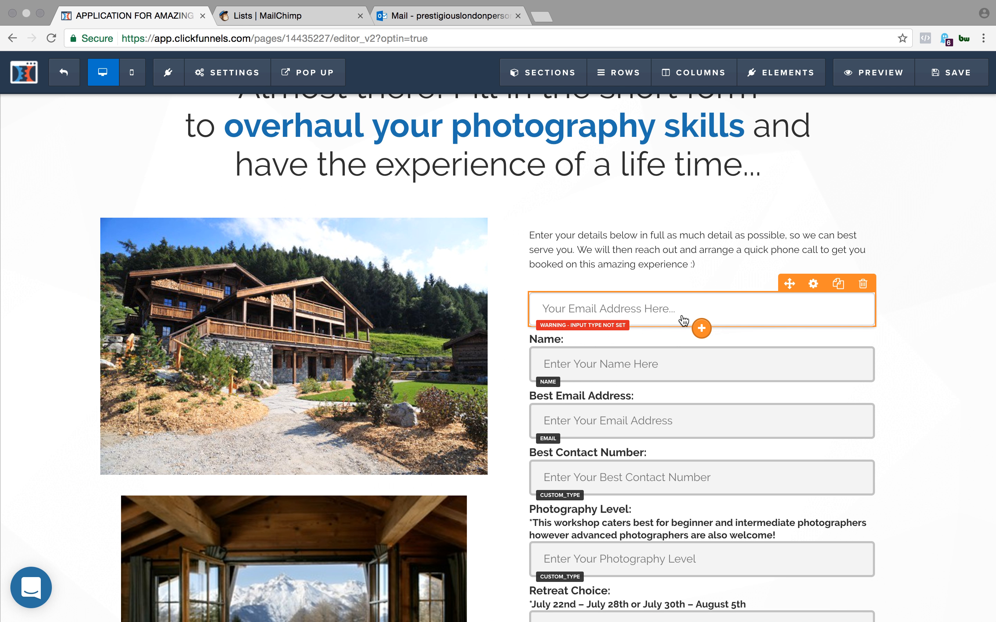
- Apply the Border White Input theme to the new input field
left_click(681, 319)
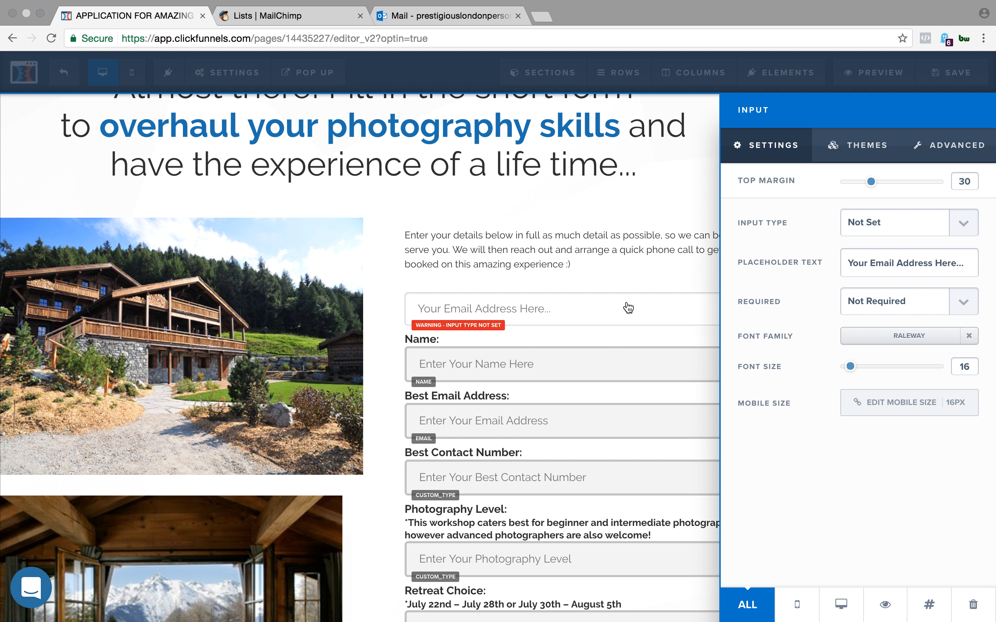
left_click(858, 145)
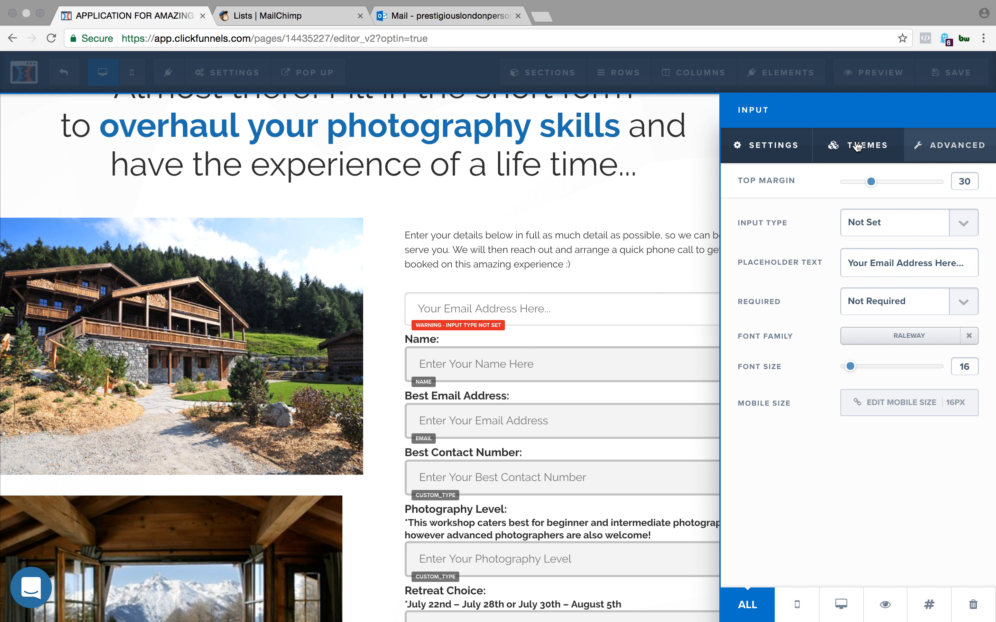
scroll(817, 436, "down", 3)
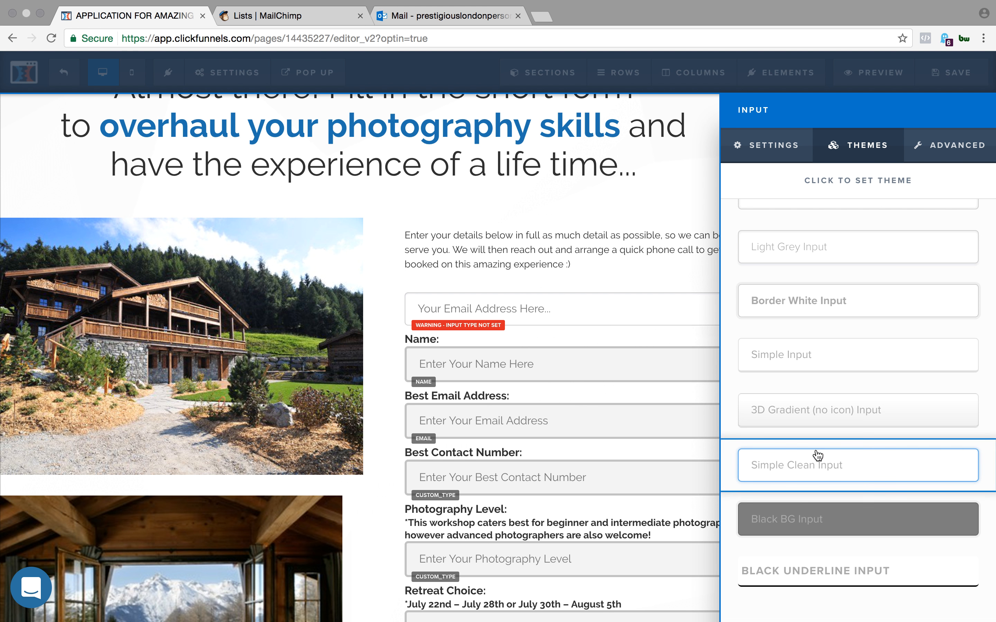
left_click(840, 317)
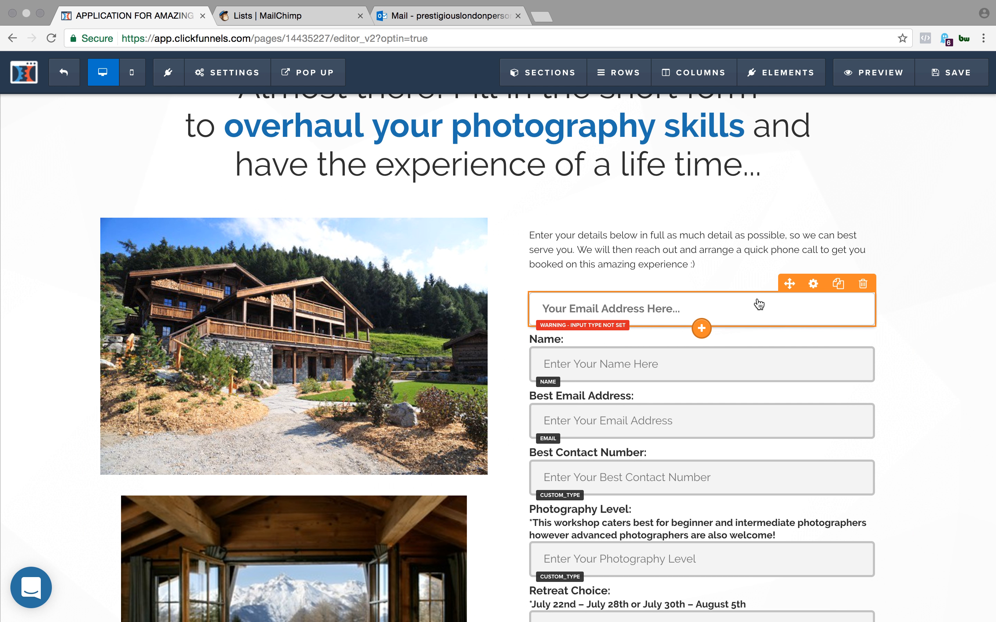
- Give the new input field an envelope icon in its advanced style settings
left_click(814, 283)
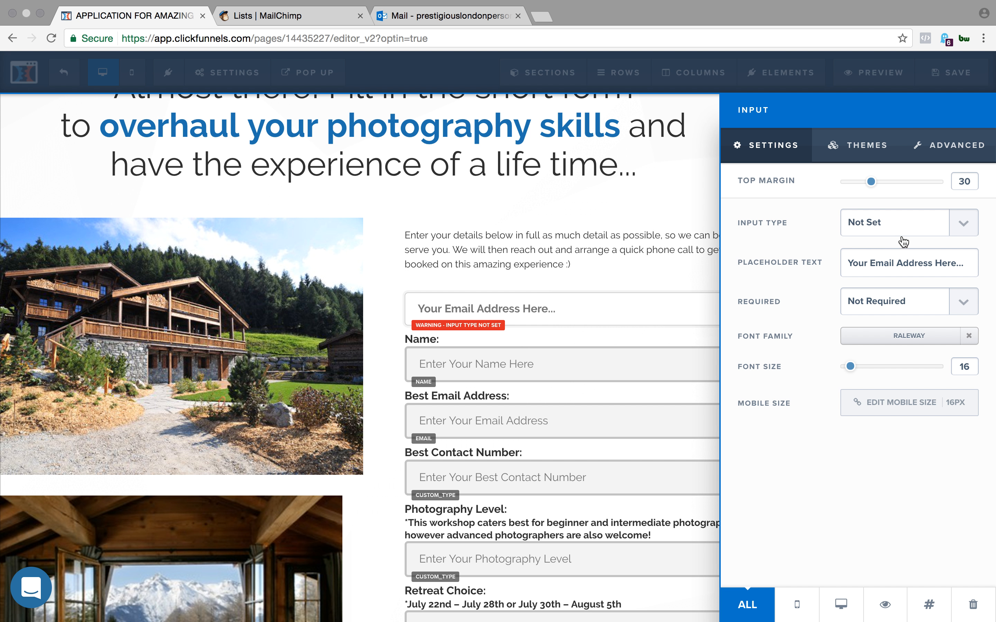
left_click(921, 145)
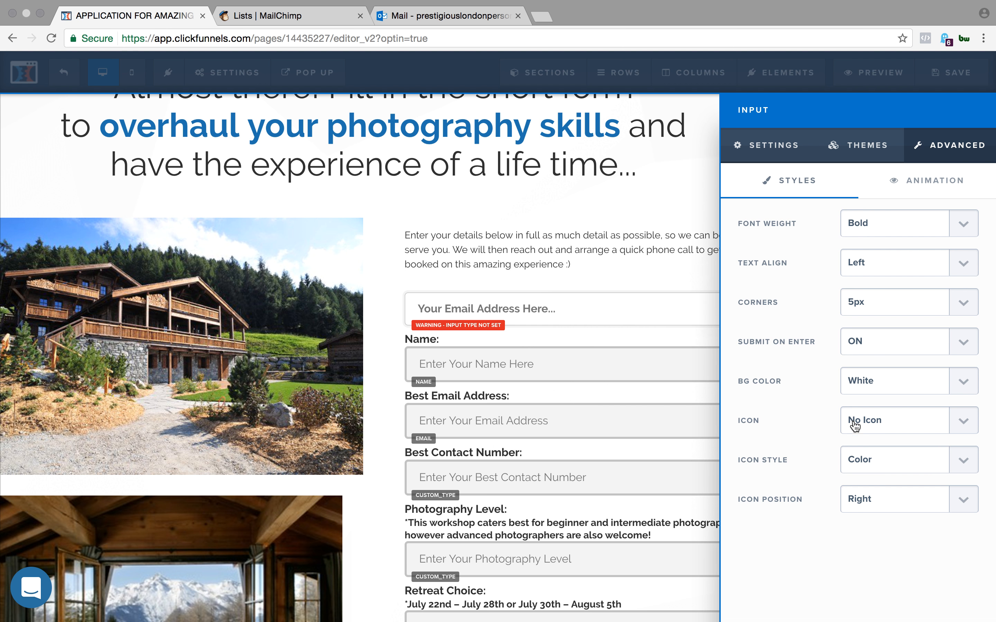
left_click(912, 422)
left_click(906, 437)
left_click(606, 354)
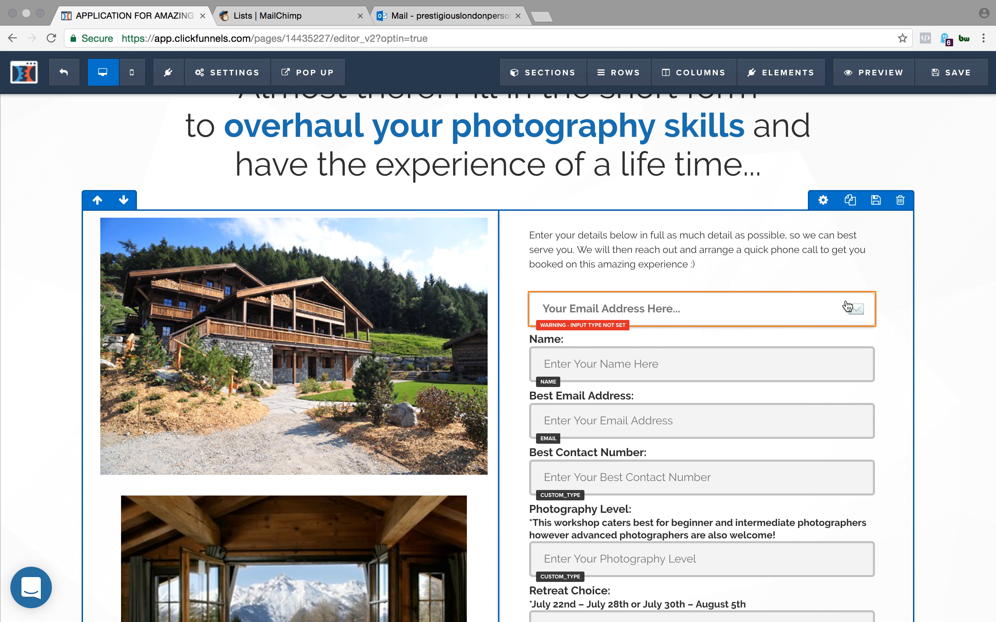
- Change the new input field's placeholder text to "Your phone Here..."
mouse_move(852, 310)
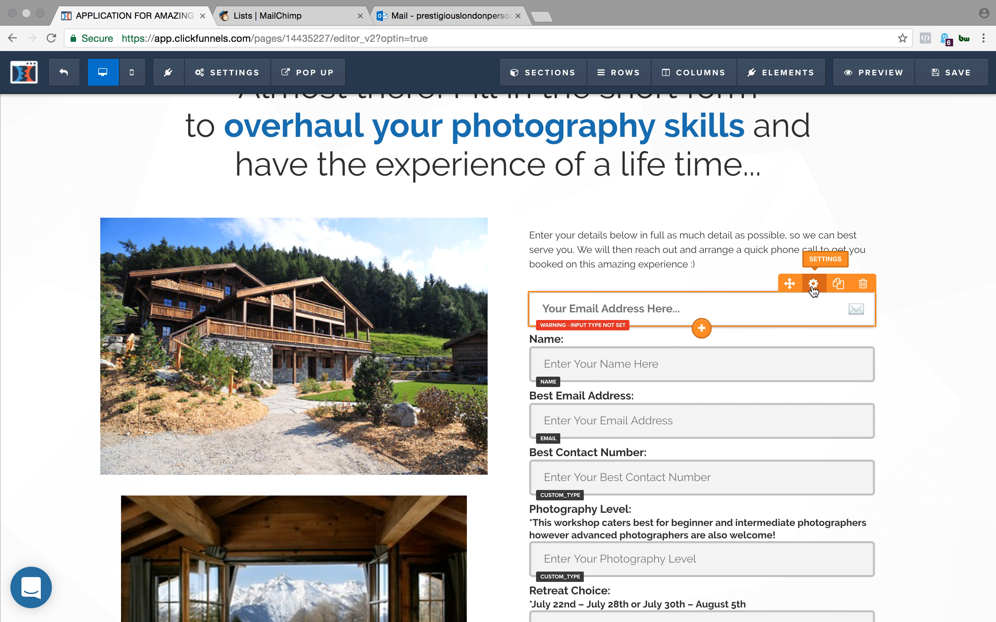
left_click(702, 316)
mouse_move(895, 262)
left_mouse_down()
mouse_move(933, 262)
mouse_move(884, 262)
left_mouse_up()
left_click(933, 262)
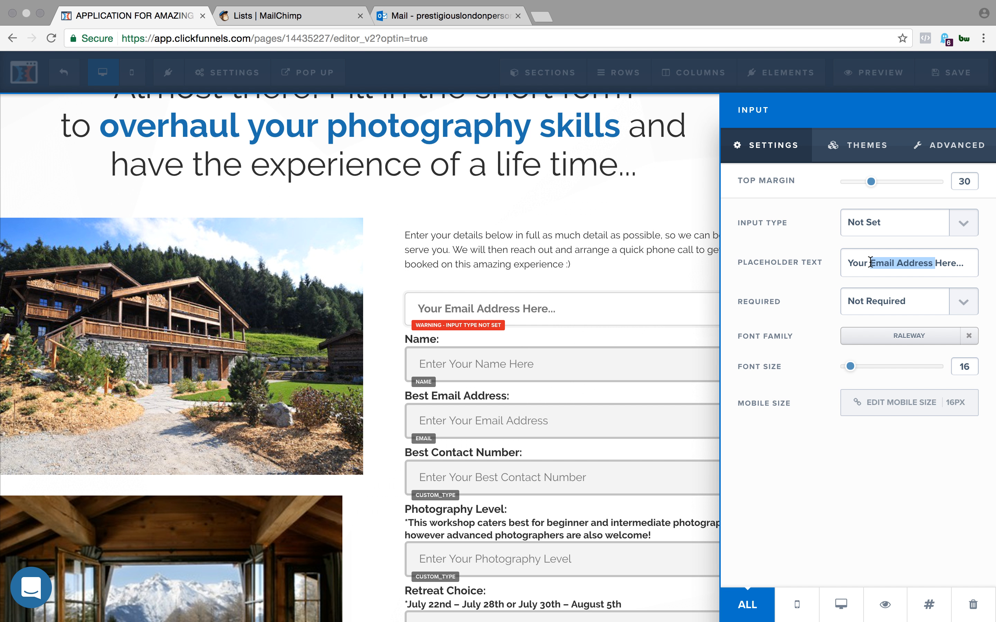
type("phone ")
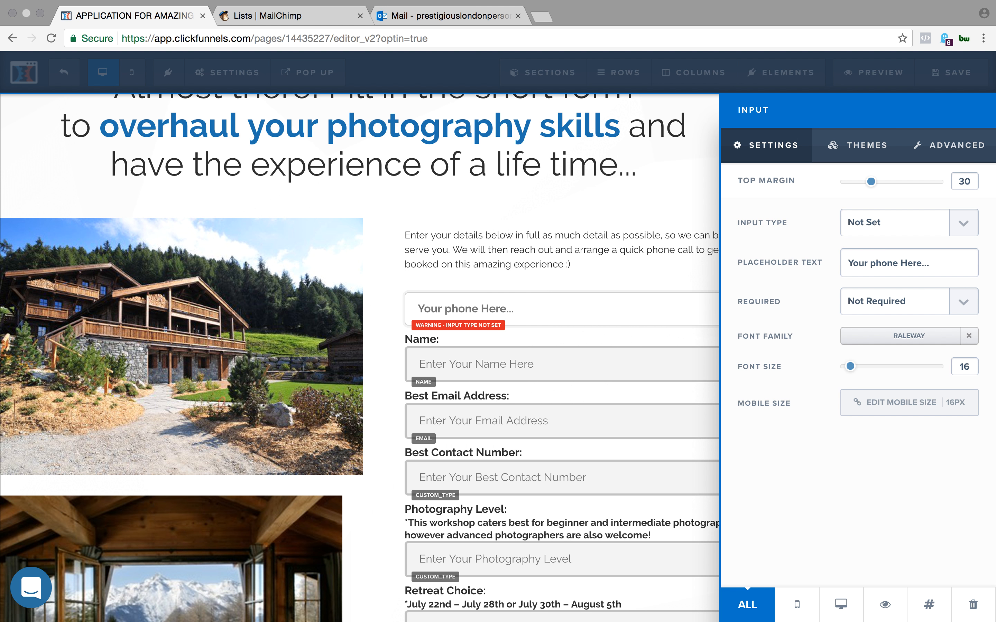
type("number")
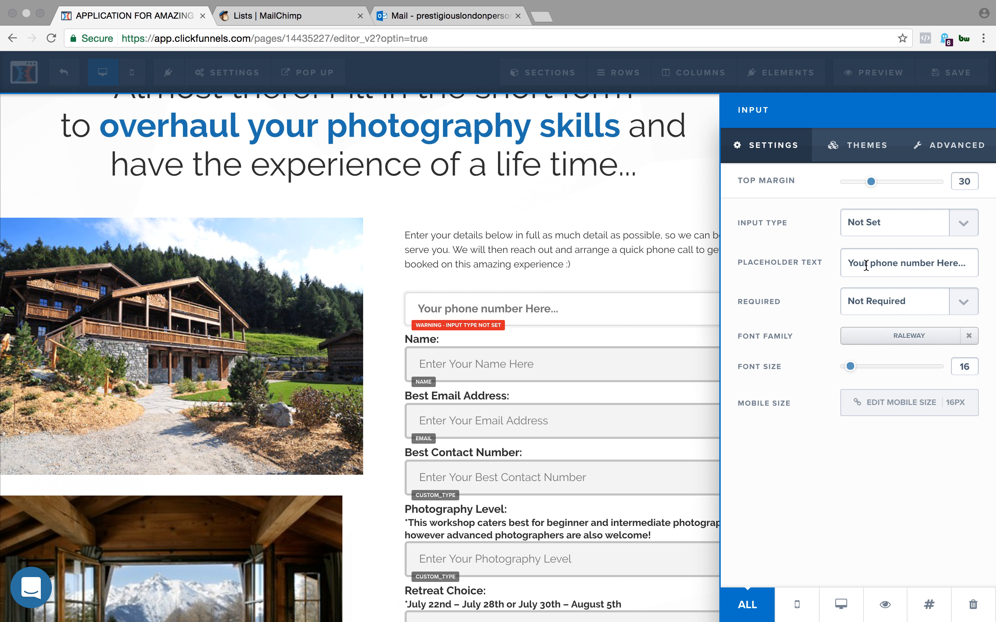
- Set the new input field's placeholder text to "Your phone number Here..."
left_click_drag(966, 266, 859, 268)
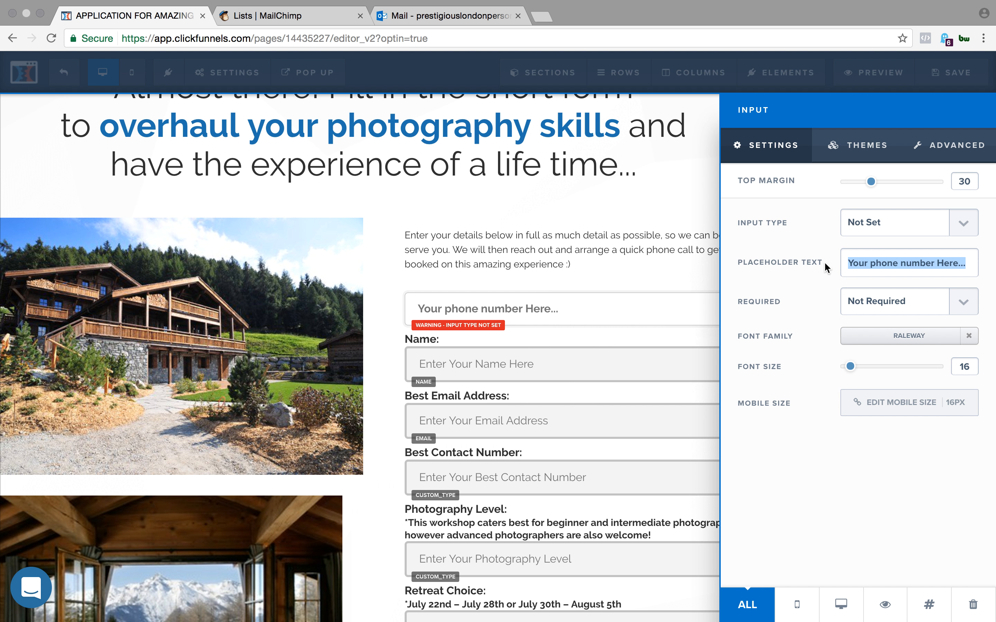
left_click(614, 268)
- Clone the phone number field twice and reduce the middle copy's top margin
mouse_move(730, 312)
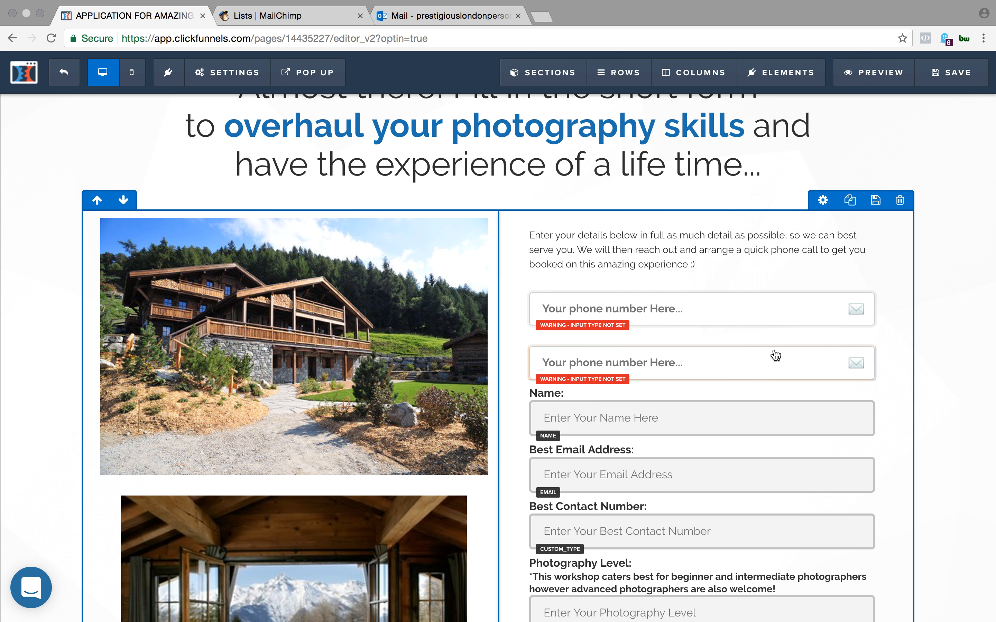
left_click(837, 338)
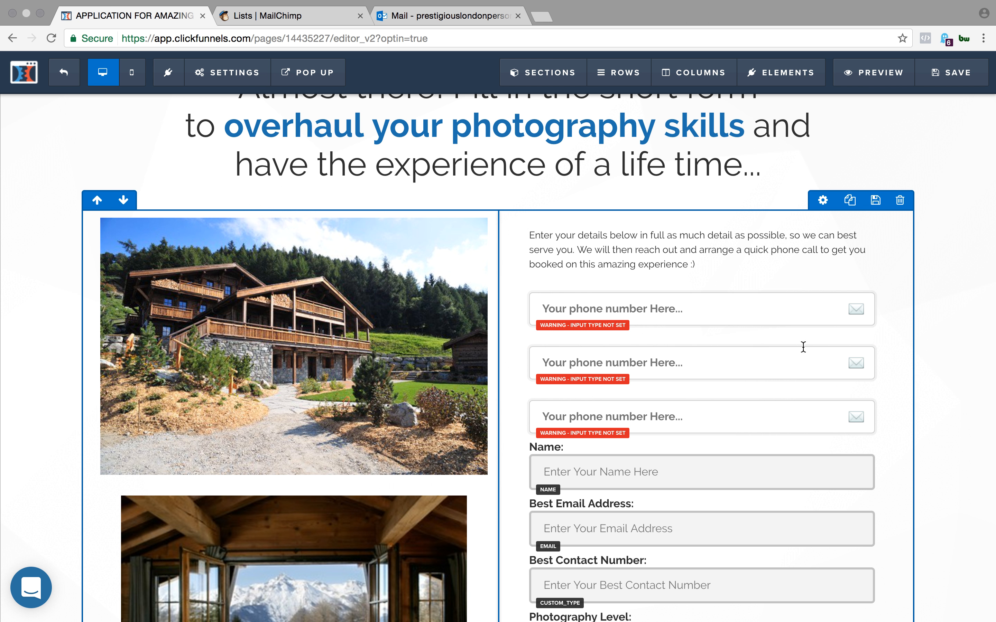
left_click(816, 337)
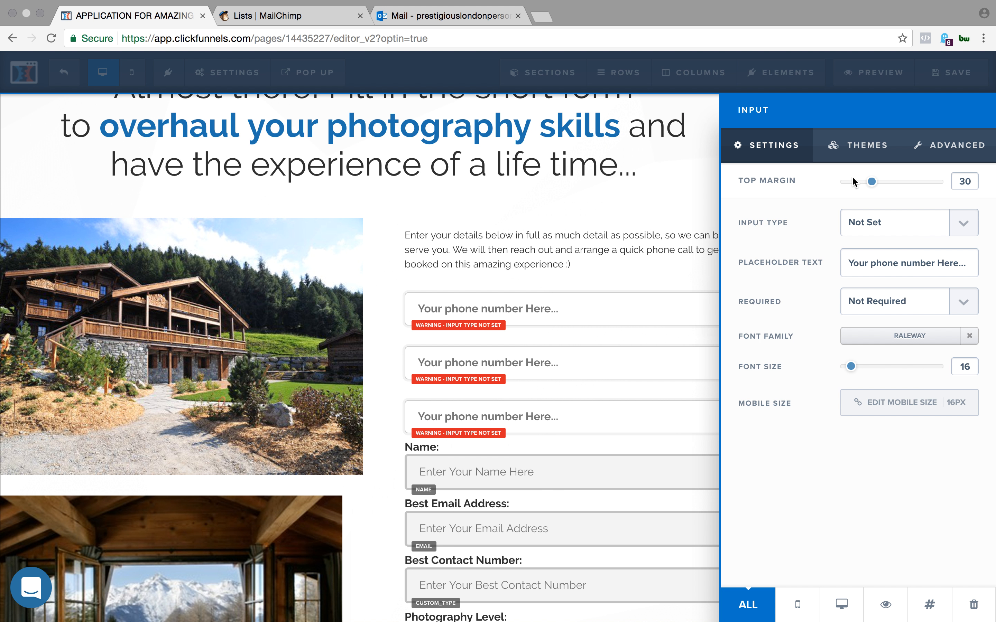
mouse_move(863, 182)
left_mouse_down()
mouse_move(840, 183)
mouse_move(854, 188)
left_mouse_up()
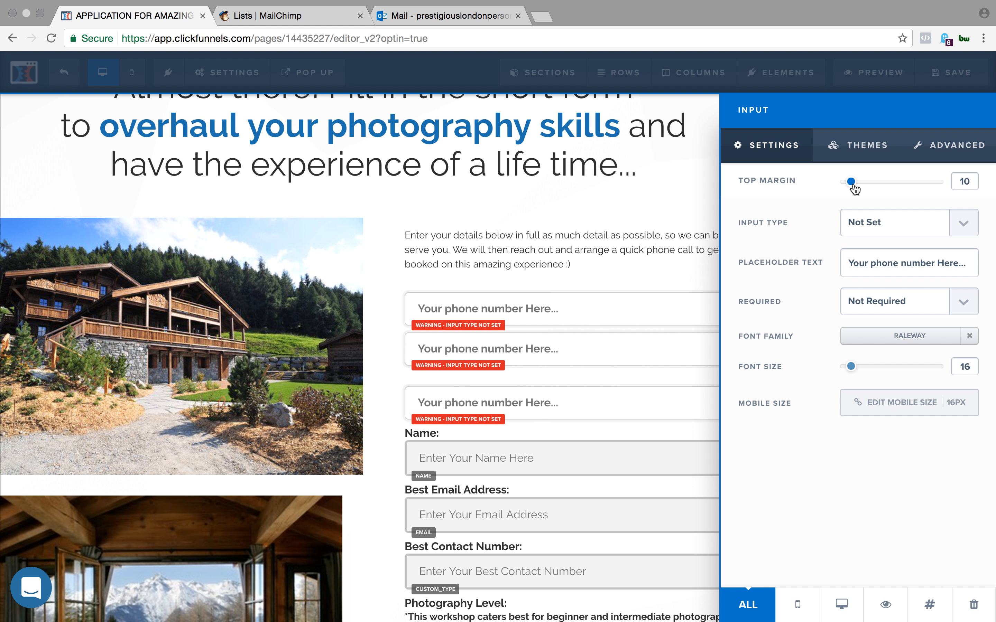
left_click(666, 339)
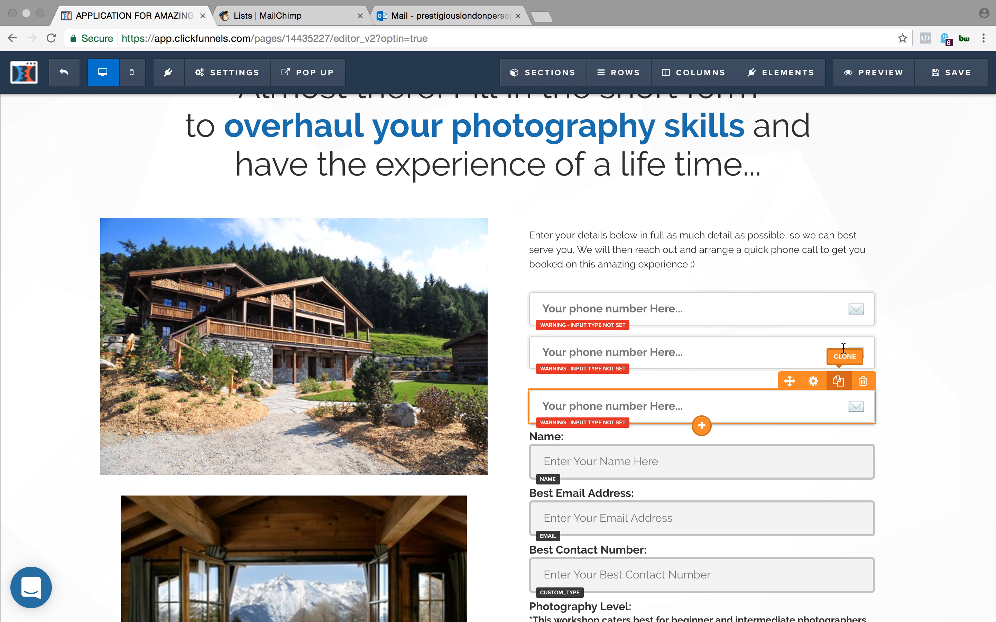
- Delete the two extra copies of the phone number field, keeping a single one above the Name label
left_click(863, 327)
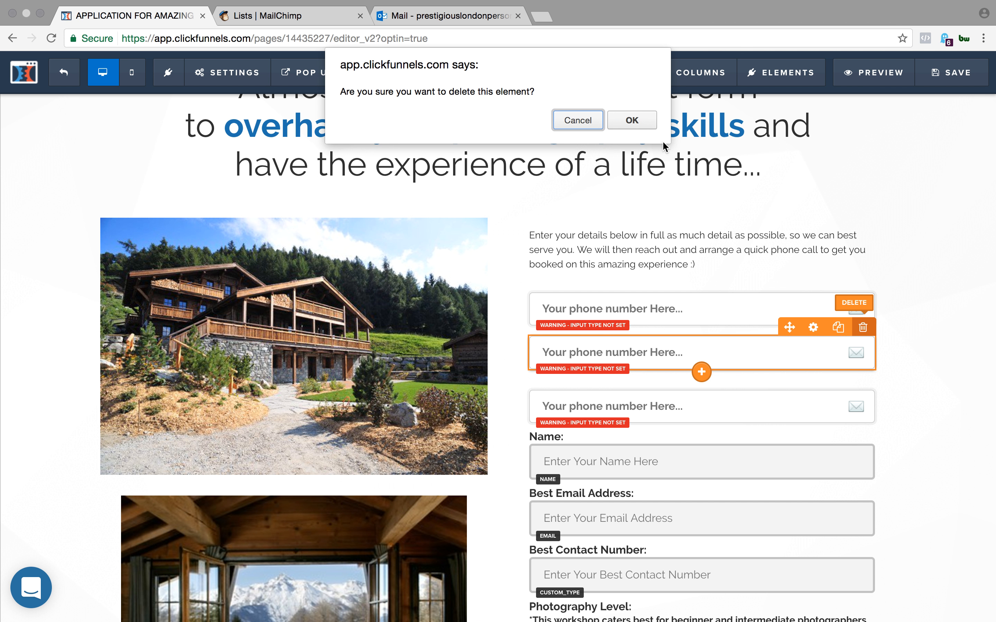
left_click(638, 126)
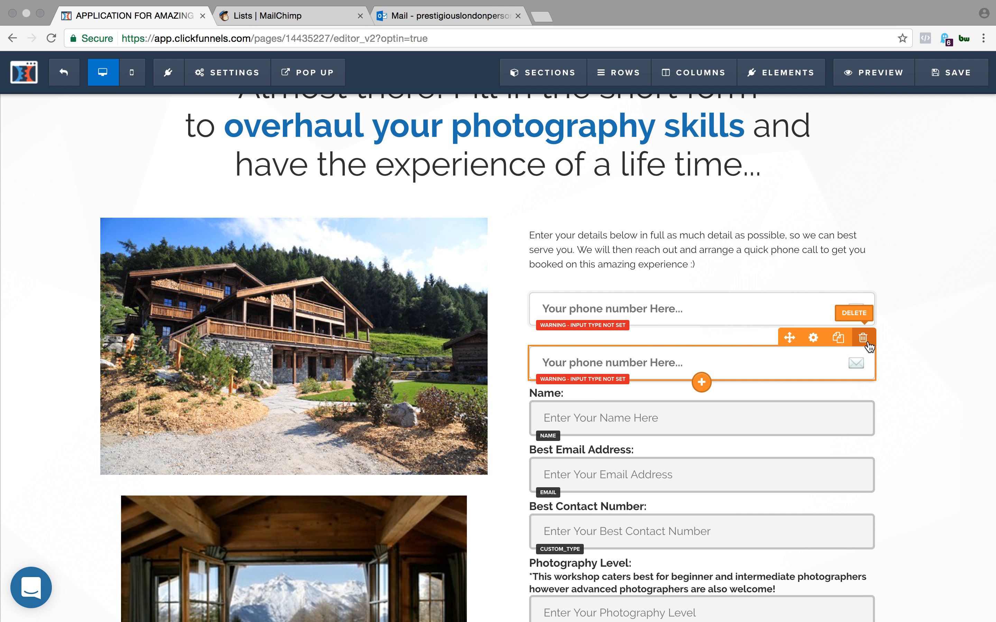
left_click(863, 337)
left_click(634, 121)
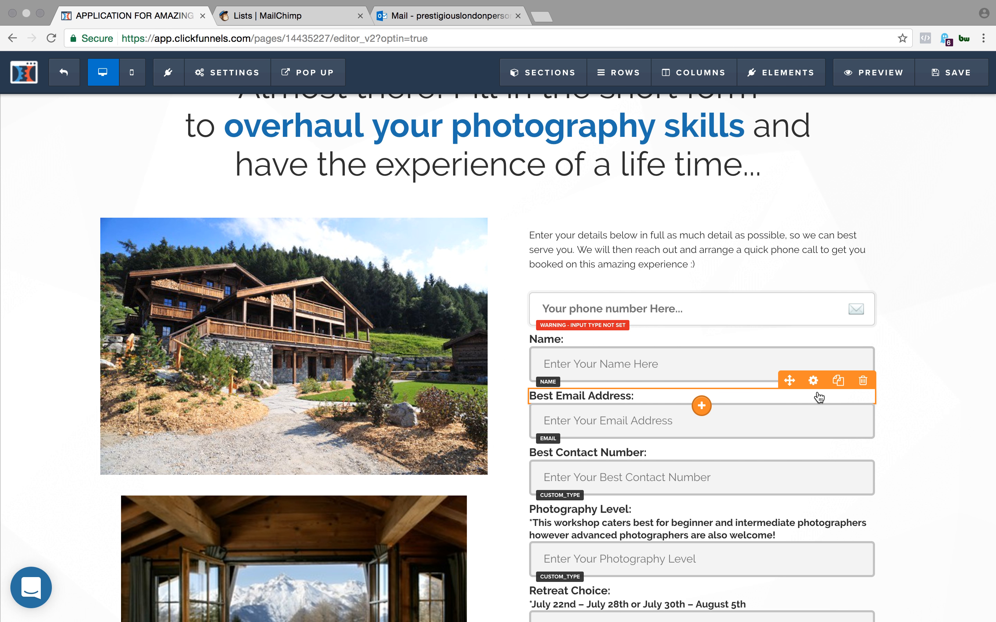
- Review the application form's fields from the phone number input through the double occupancy question
scroll(818, 397, "down", 3)
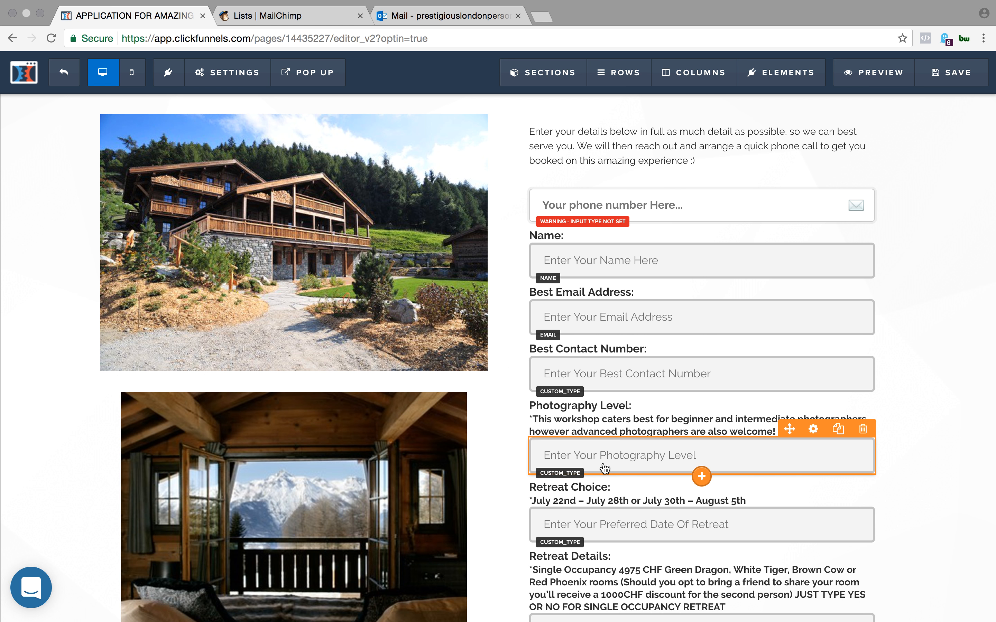
scroll(667, 422, "up", 2)
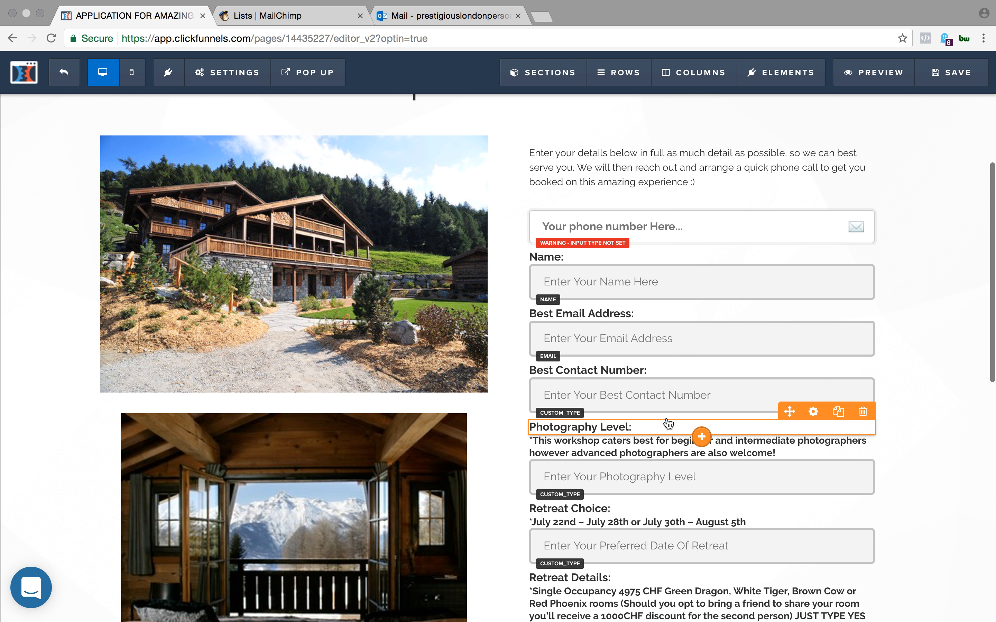
scroll(700, 334, "up", 4)
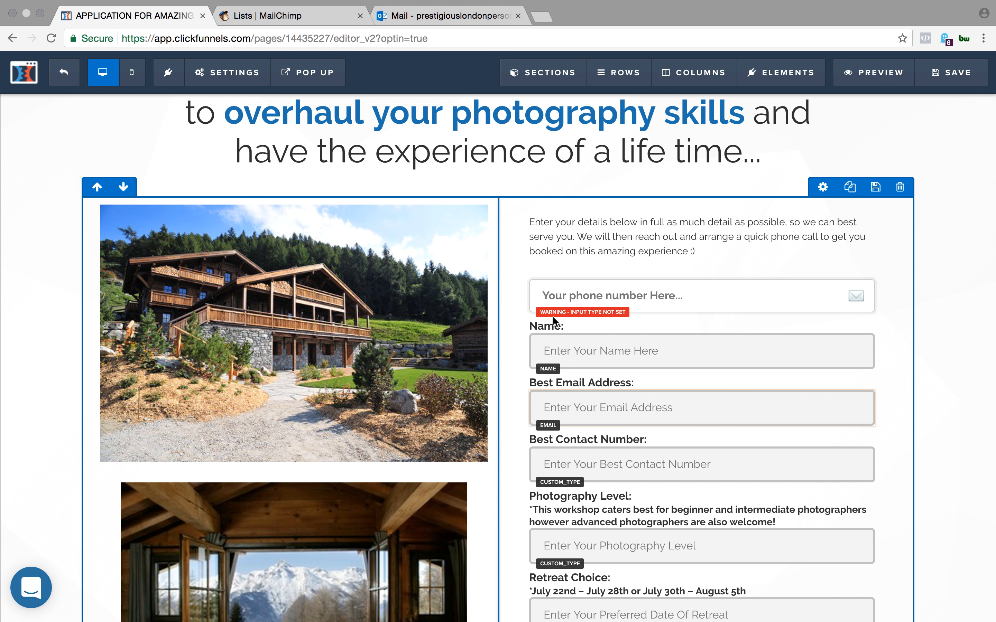
scroll(756, 473, "down", 6)
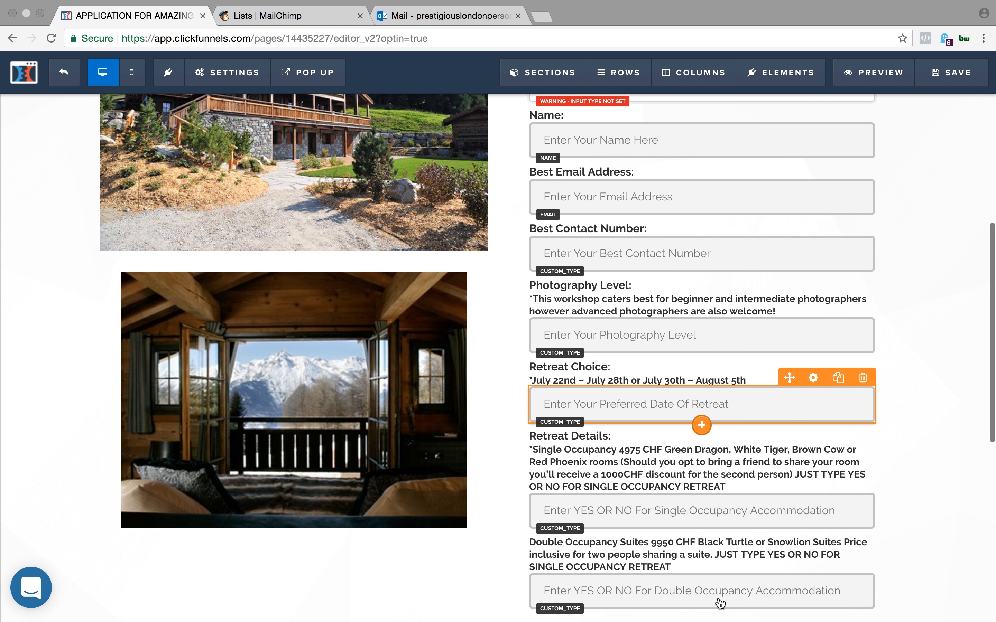
scroll(677, 238, "up", 8)
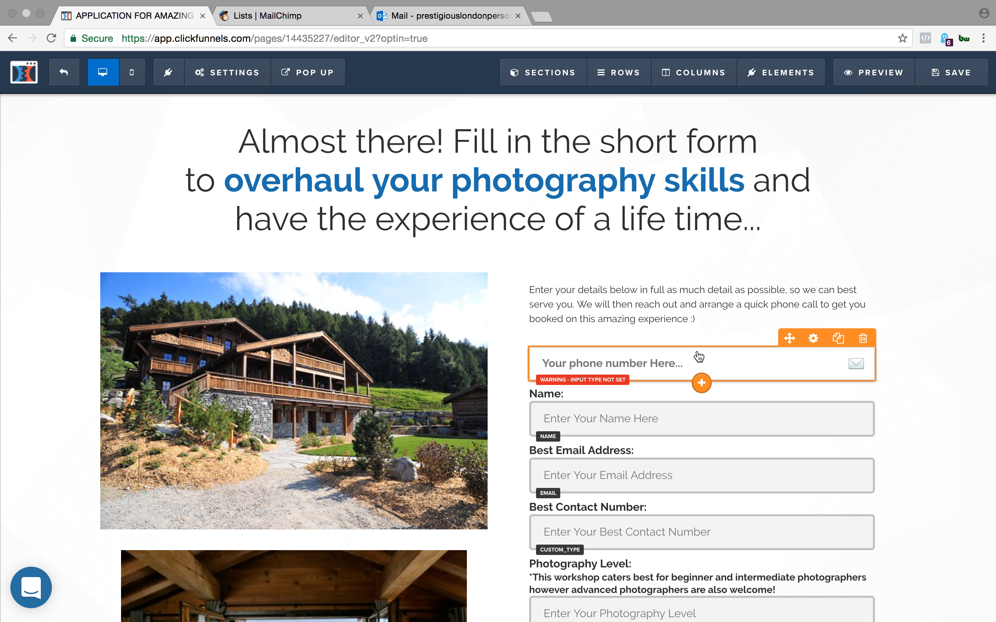
scroll(698, 356, "down", 3)
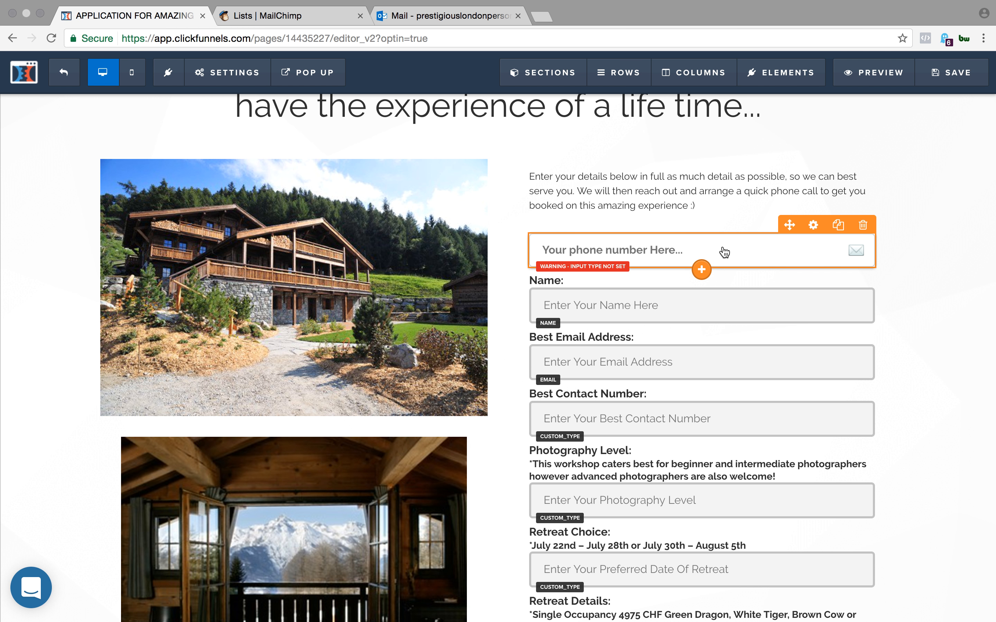
scroll(725, 252, "up", 3)
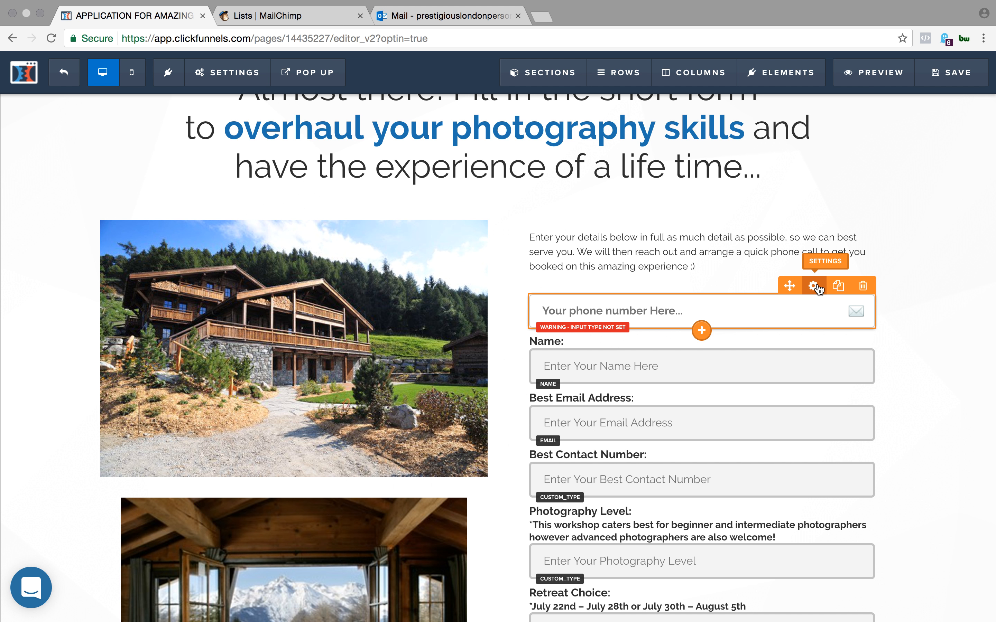
- Examine the input types available in the phone number field's settings
left_click(814, 286)
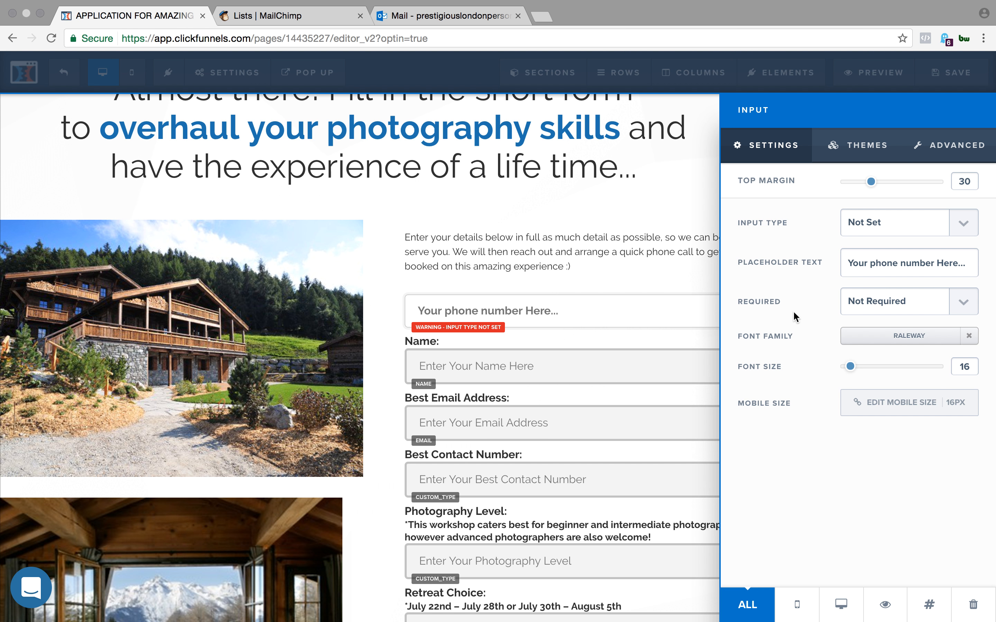
left_click(959, 222)
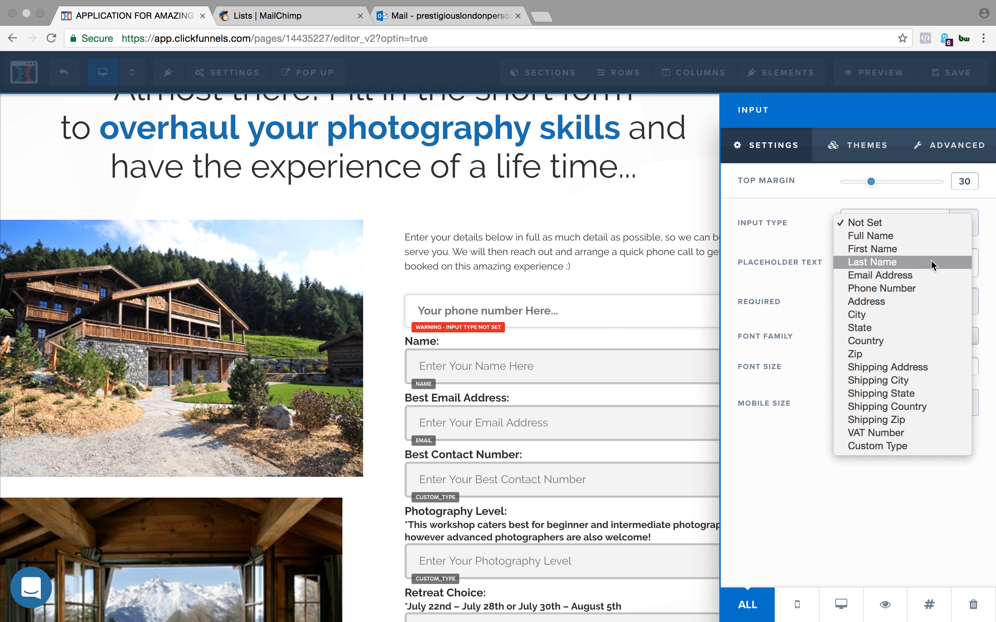
left_click(633, 335)
left_click(707, 291)
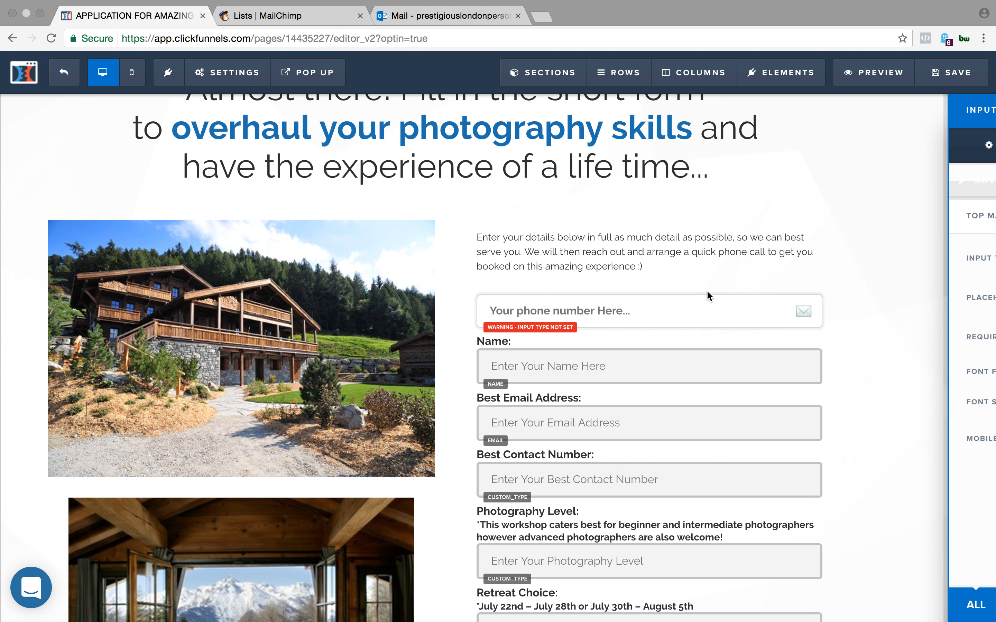
- Check the phone number field's required setting and the custom type settings of the Best Contact Number field
left_click(818, 291)
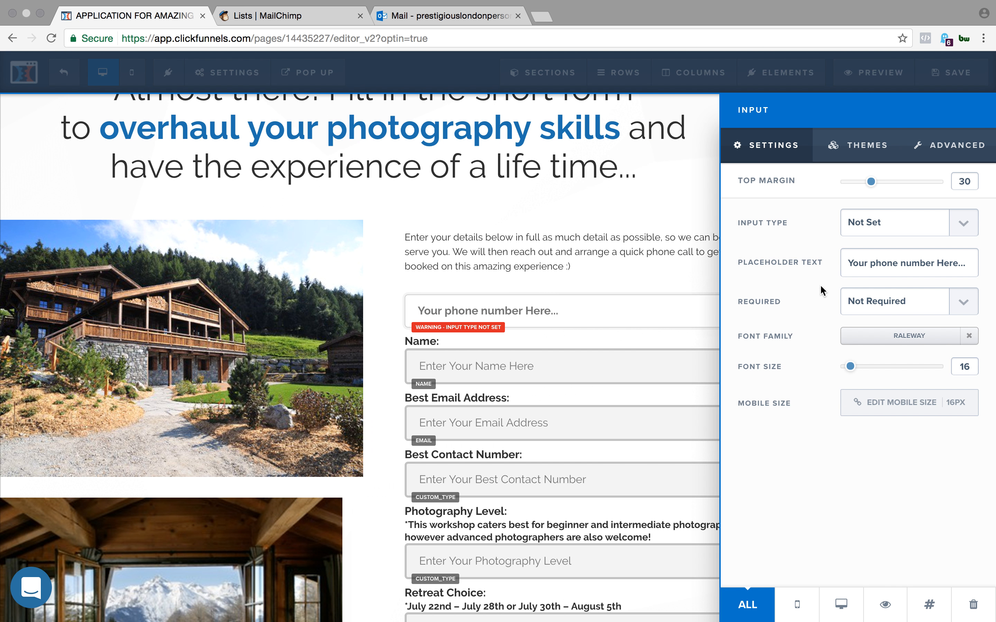
left_click(890, 307)
left_click(882, 316)
left_click(891, 296)
left_click(874, 301)
left_click(691, 414)
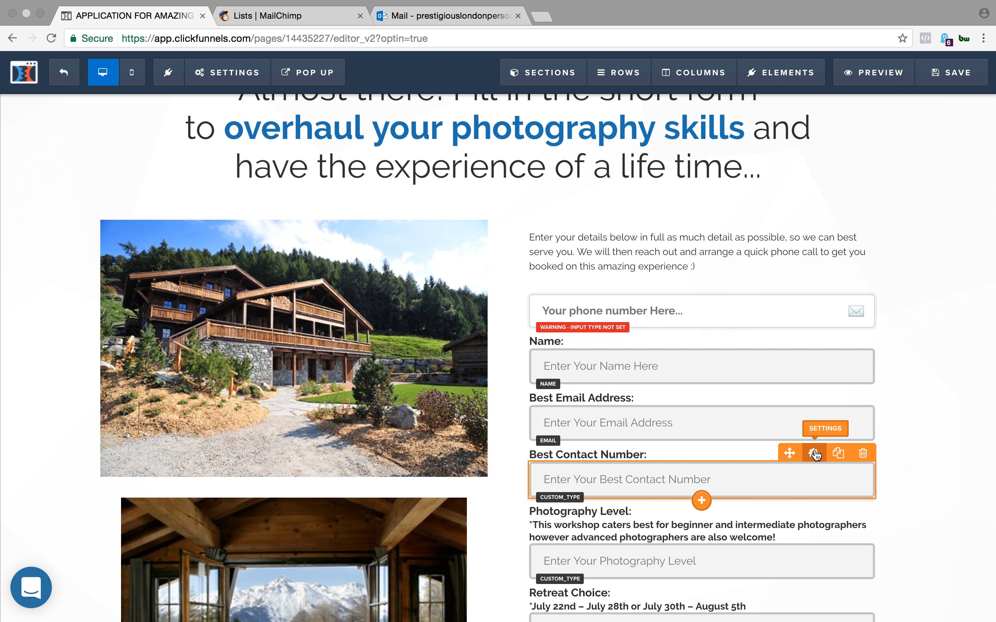
left_click(813, 454)
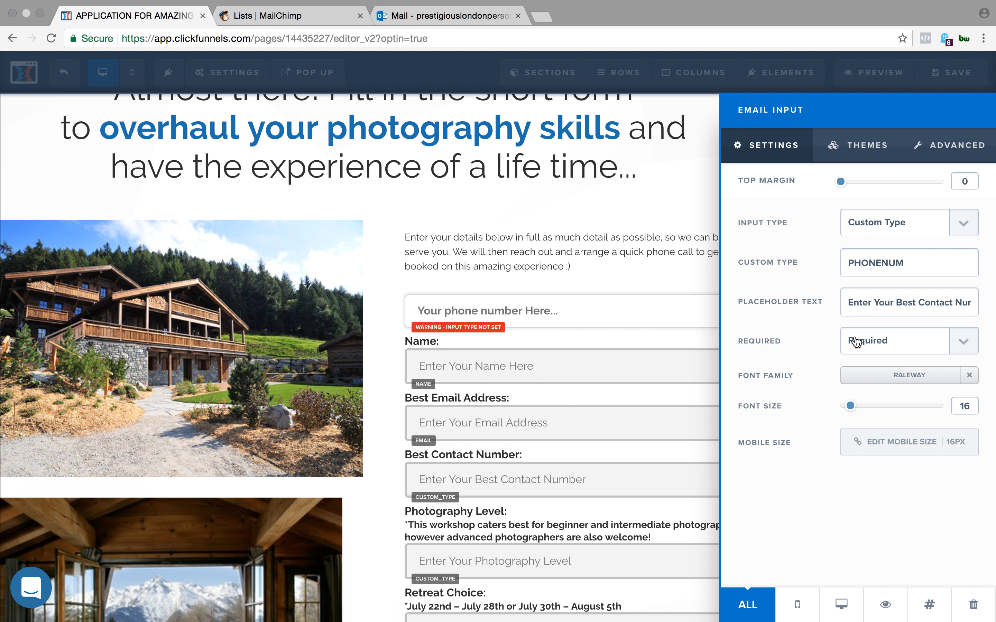
left_click(599, 351)
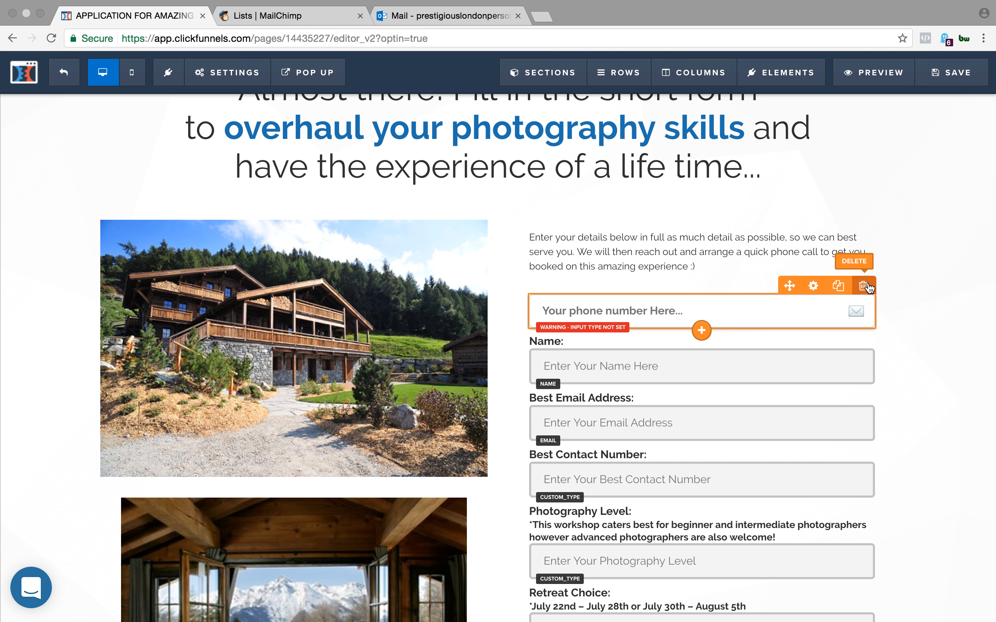
- Delete the phone number field between the intro paragraph and the Name label
left_click(863, 285)
left_click(631, 118)
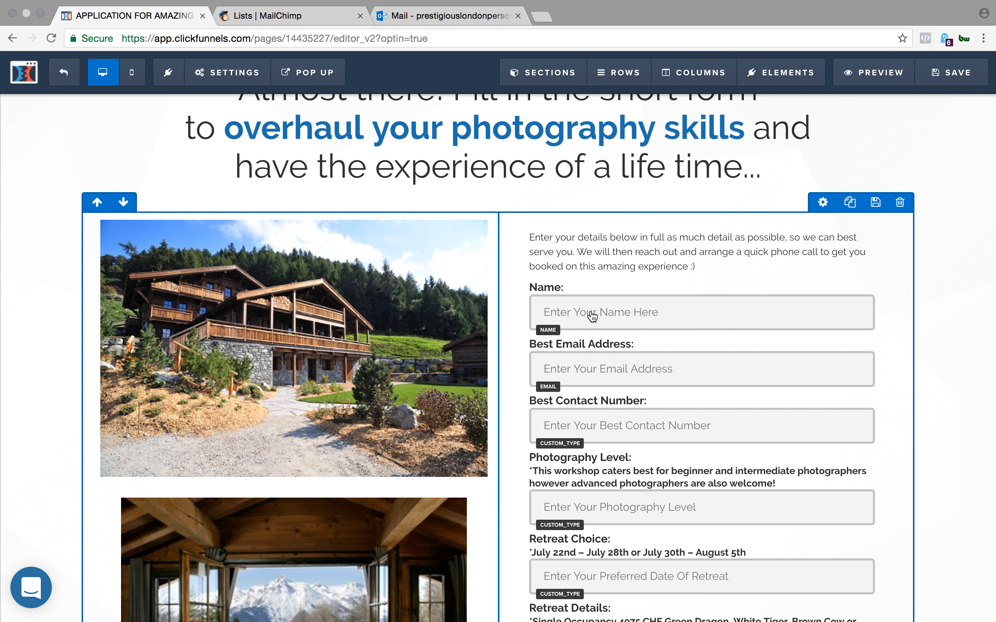
scroll(653, 305, "down", 3)
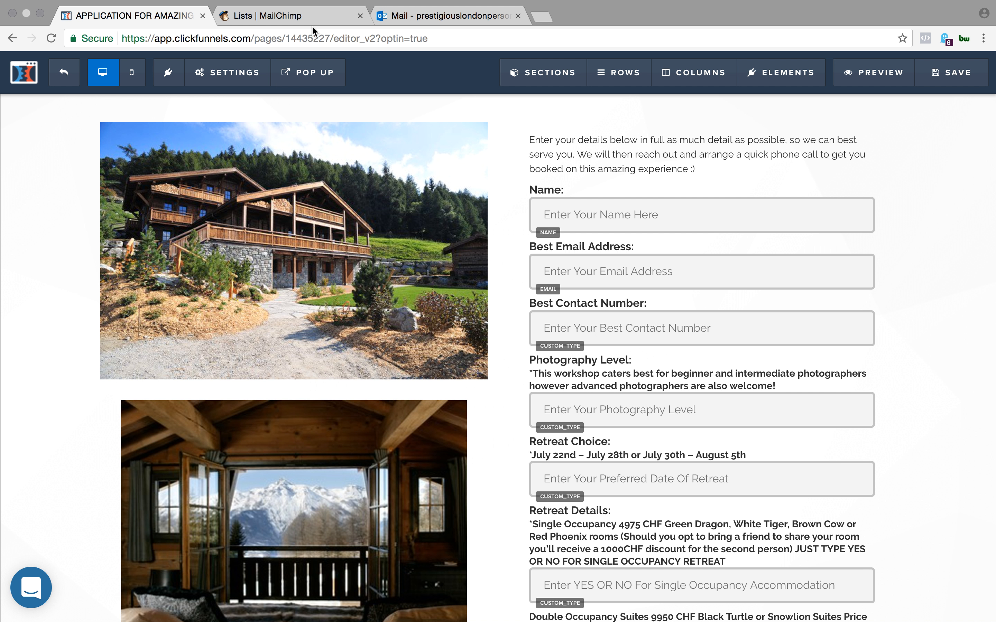
- Switch to MailChimp and open the Hidden Dragon Photography Retreat list
left_click(325, 18)
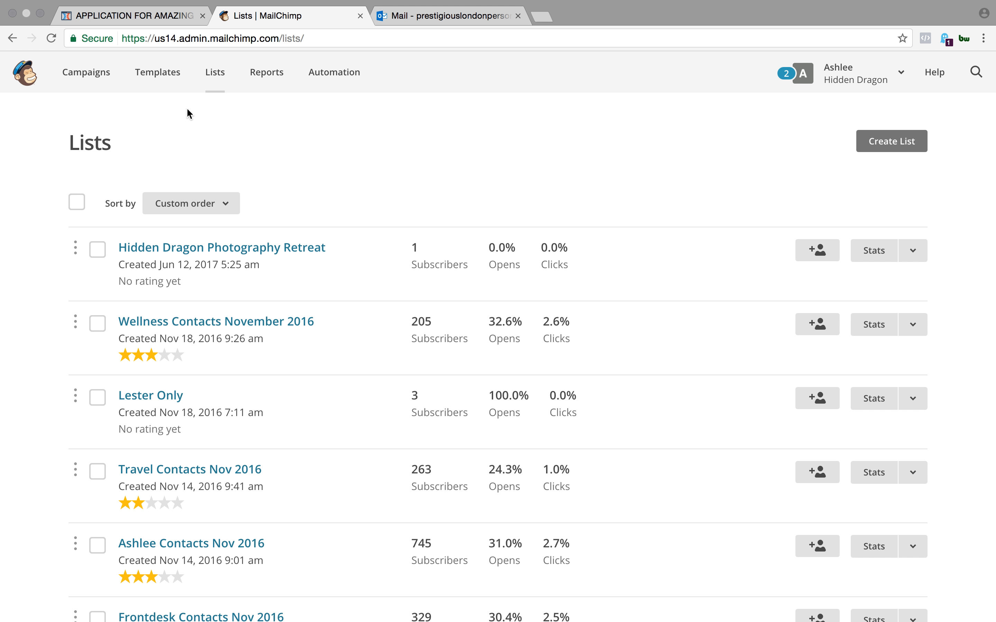
left_click(219, 91)
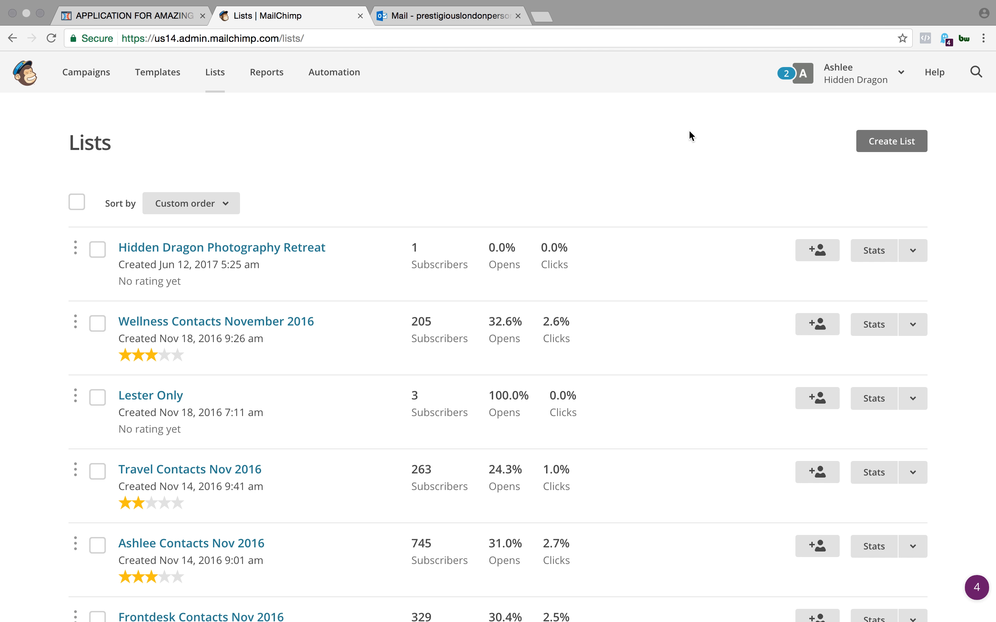
left_click(288, 250)
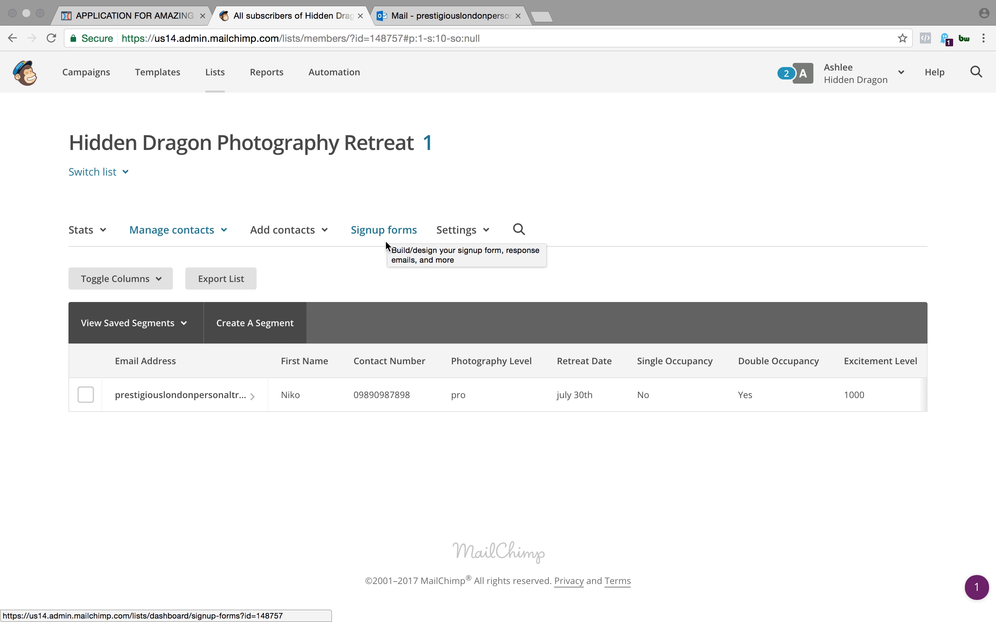
- Open the list fields and *|MERGE|* tags settings of the Hidden Dragon Photography Retreat list
left_click(470, 232)
left_click(477, 265)
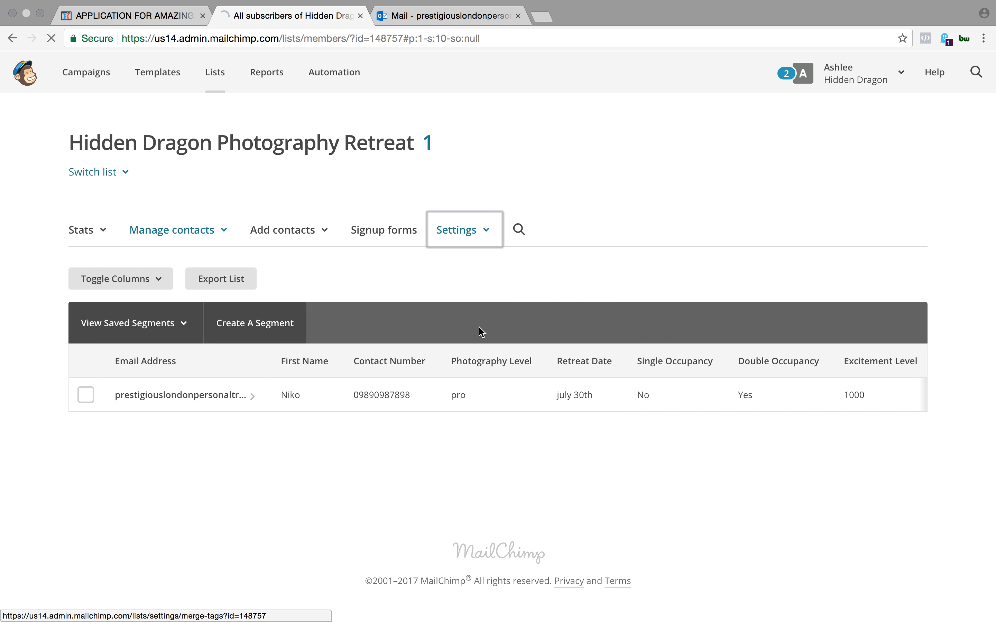
left_click(469, 240)
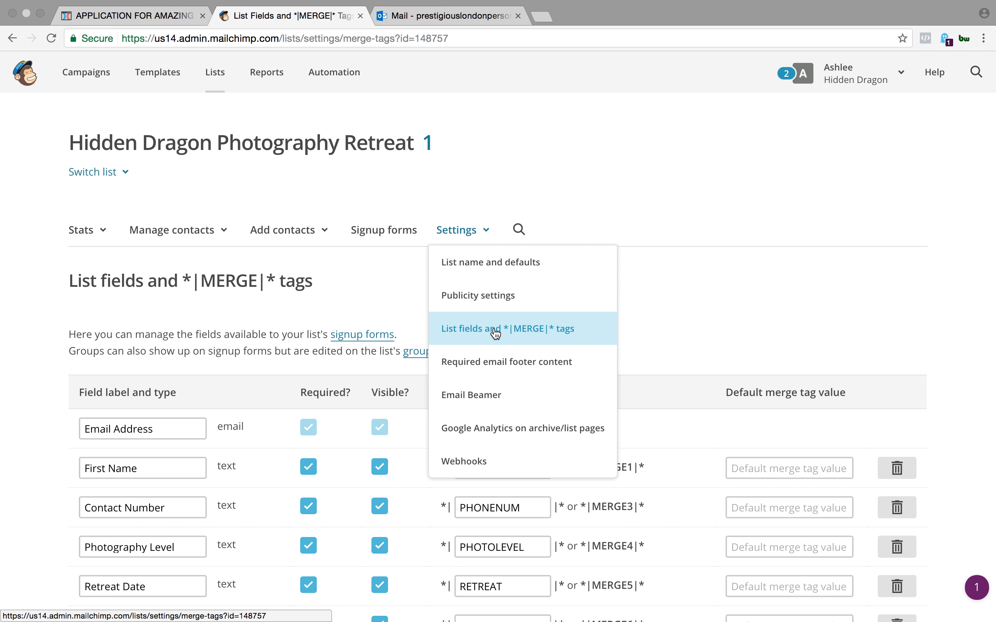
left_click(525, 329)
- Examine the list's field labels and their merge tags, from Email Address to Excitement Level
scroll(599, 274, "down", 2)
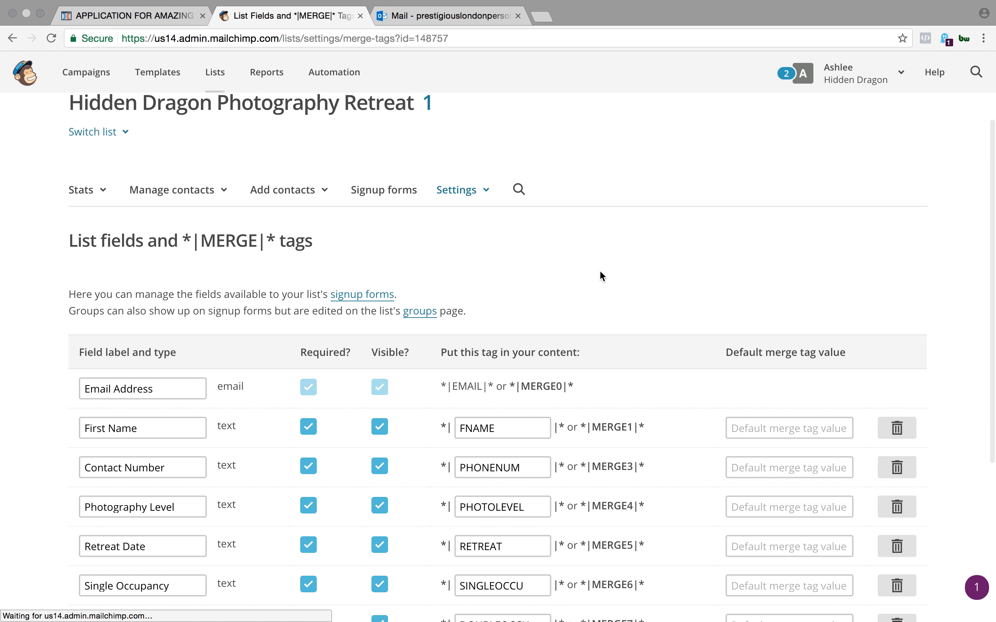
scroll(599, 275, "down", 4)
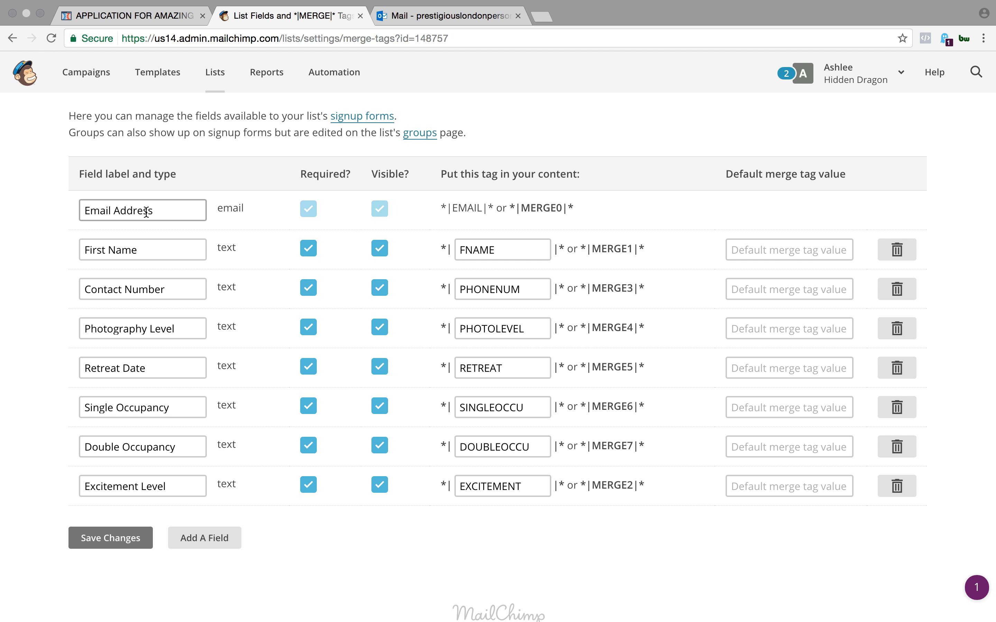
left_click_drag(84, 212, 155, 212)
left_click_drag(144, 249, 82, 250)
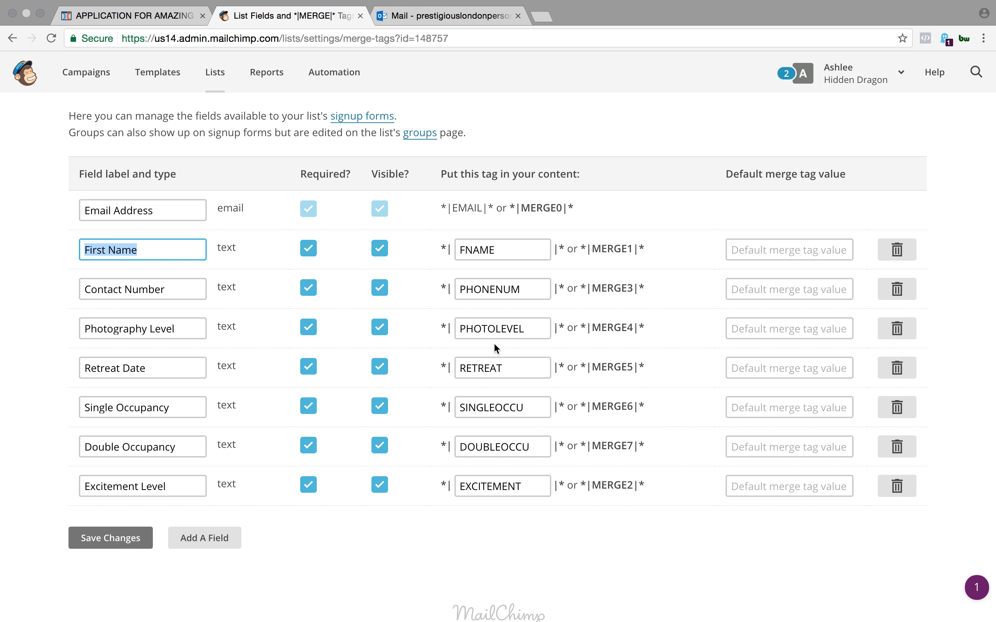
left_click(645, 112)
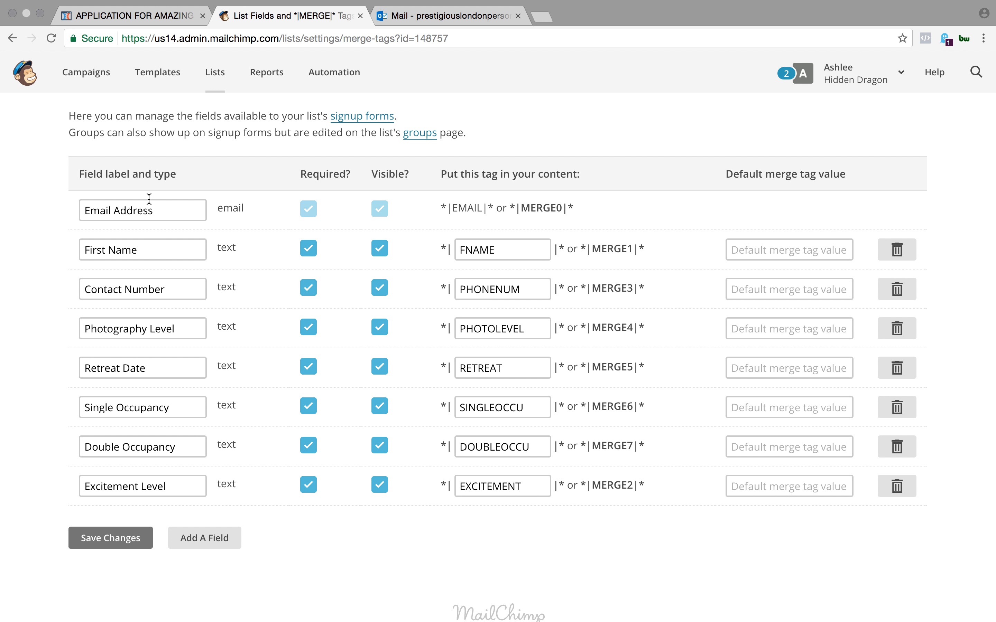
- Compare the input fields on the ClickFunnels application form with the field labels and merge tags of the MailChimp list
left_click(144, 15)
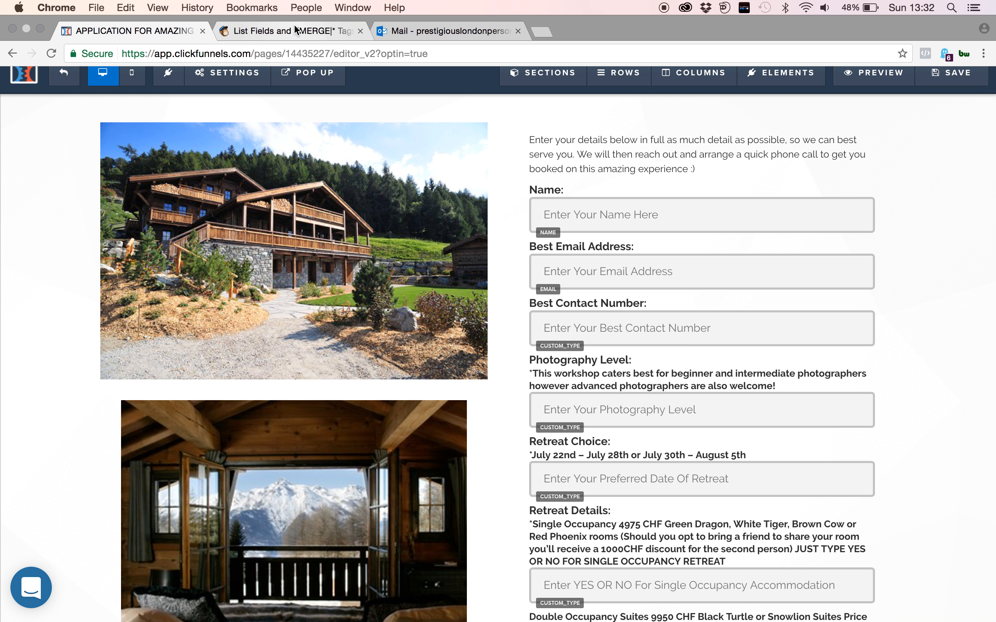
left_click(292, 28)
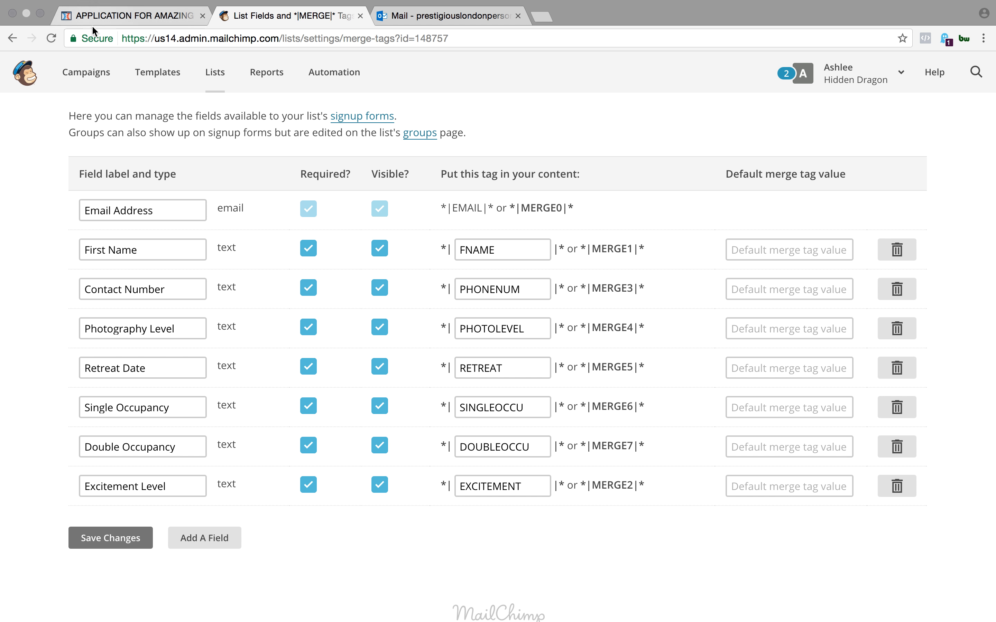
left_click(111, 17)
scroll(621, 377, "down", 2)
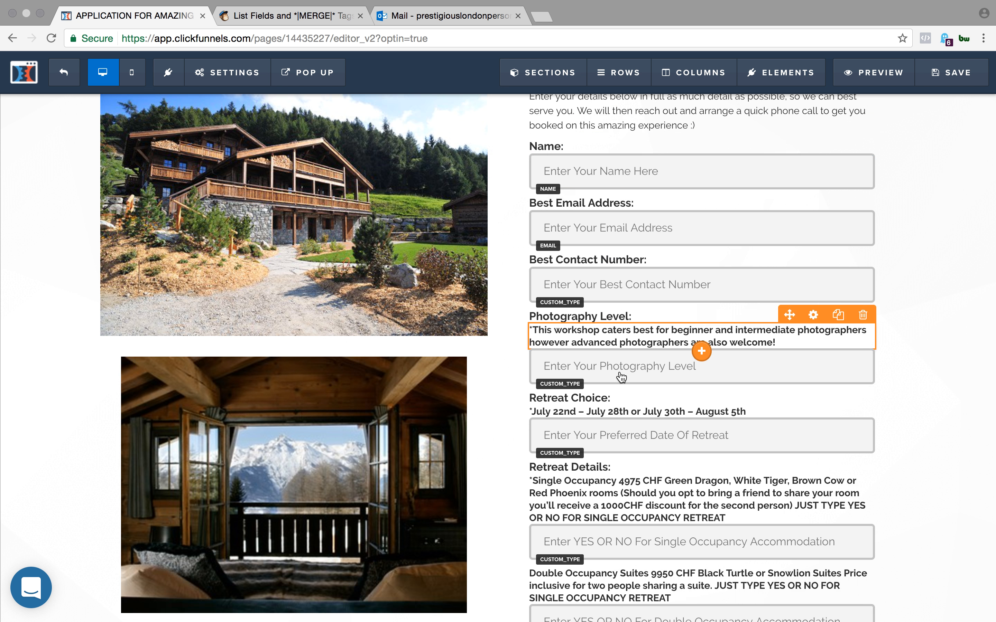
scroll(621, 377, "down", 10)
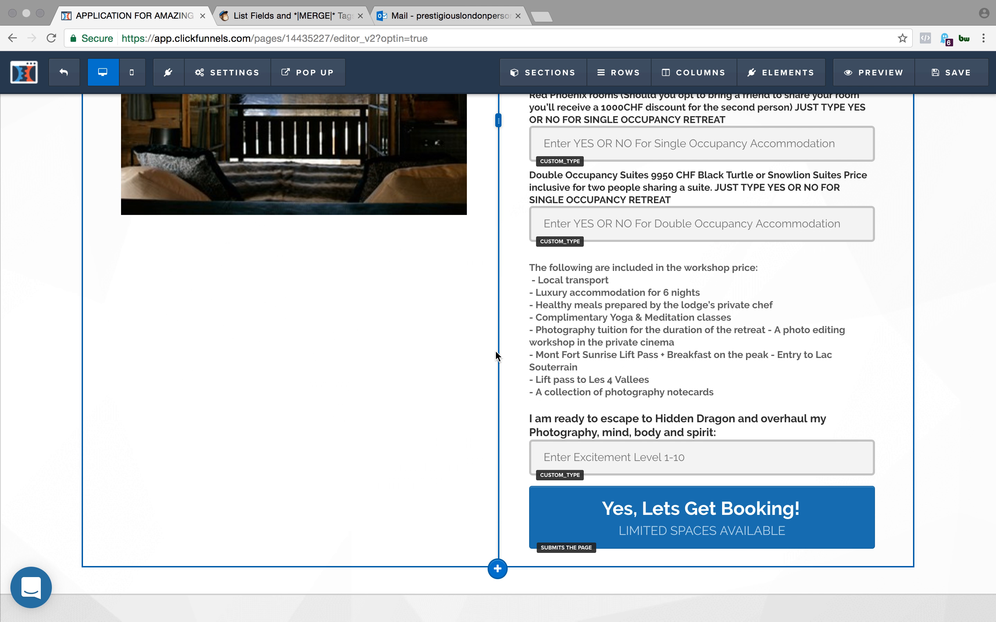
scroll(494, 350, "up", 2)
left_click(277, 16)
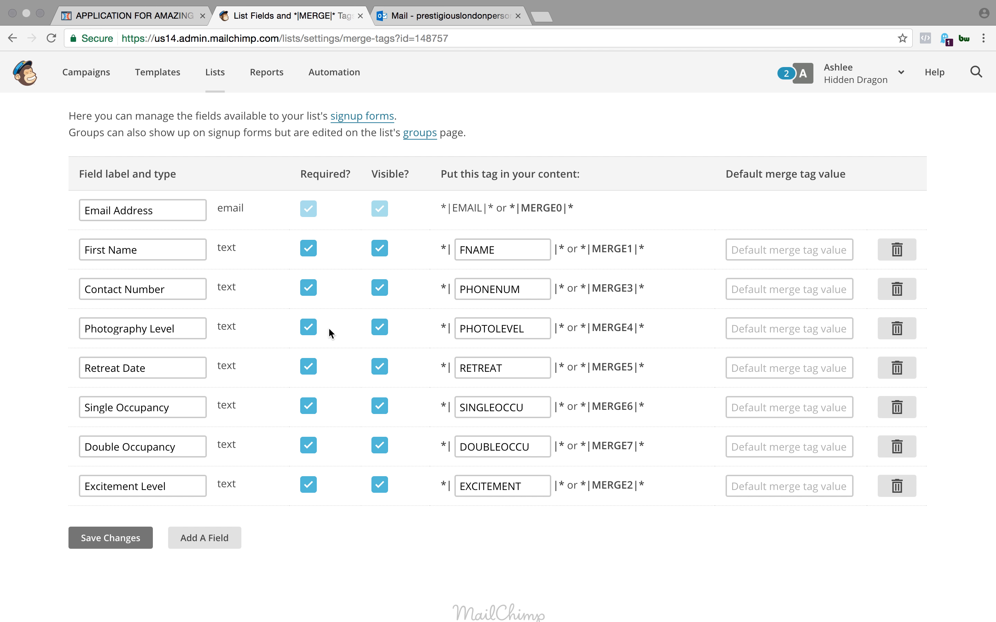
- Switch to ClickFunnels and review the application form's fields from Name down to the excitement level input
left_click(165, 16)
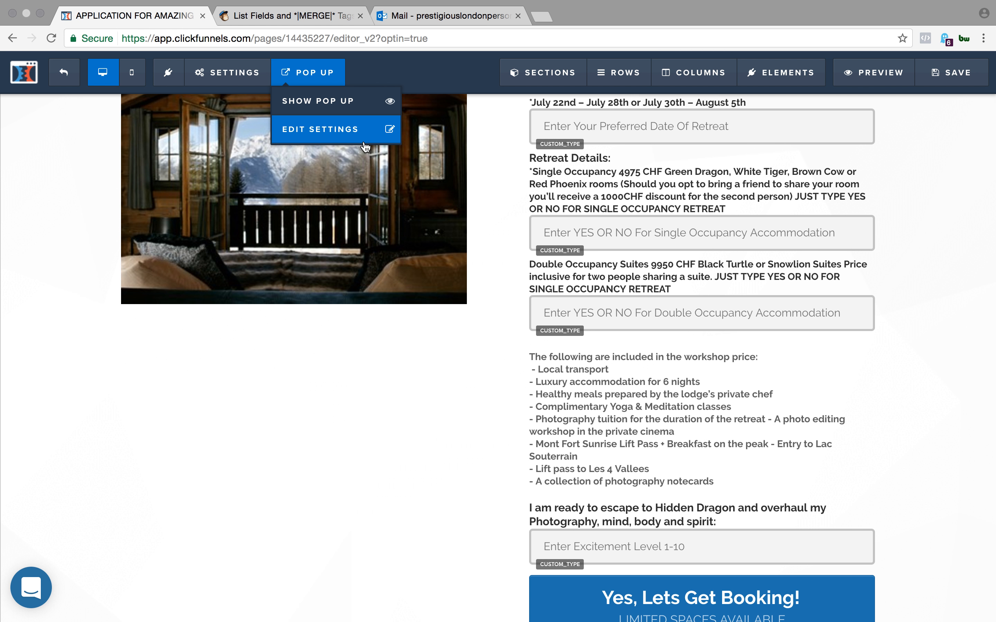
scroll(547, 273, "up", 3)
scroll(629, 264, "up", 6)
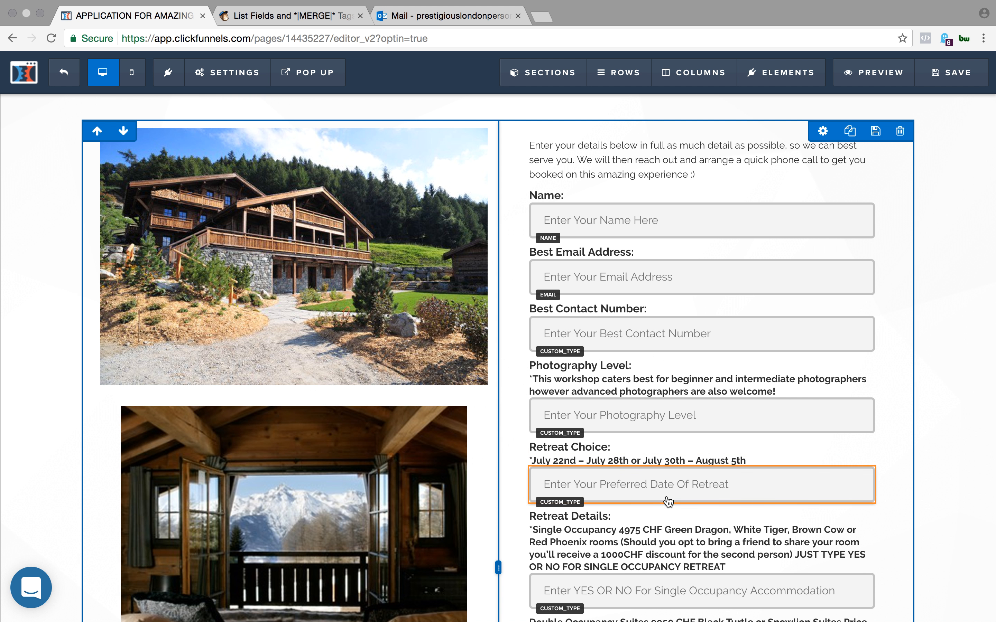
scroll(658, 501, "down", 4)
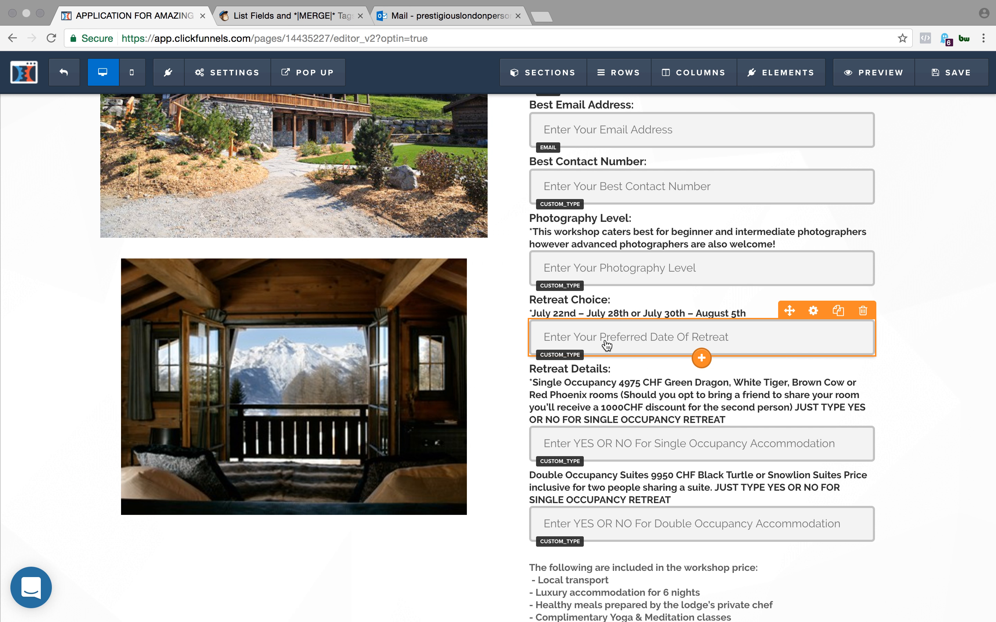
scroll(629, 268, "up", 1)
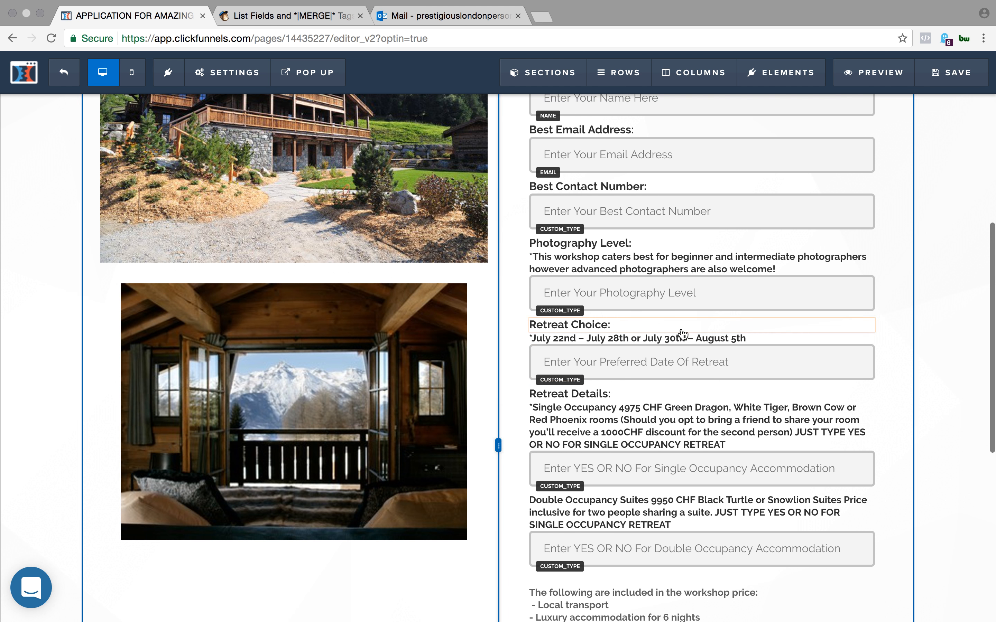
scroll(630, 231, "up", 3)
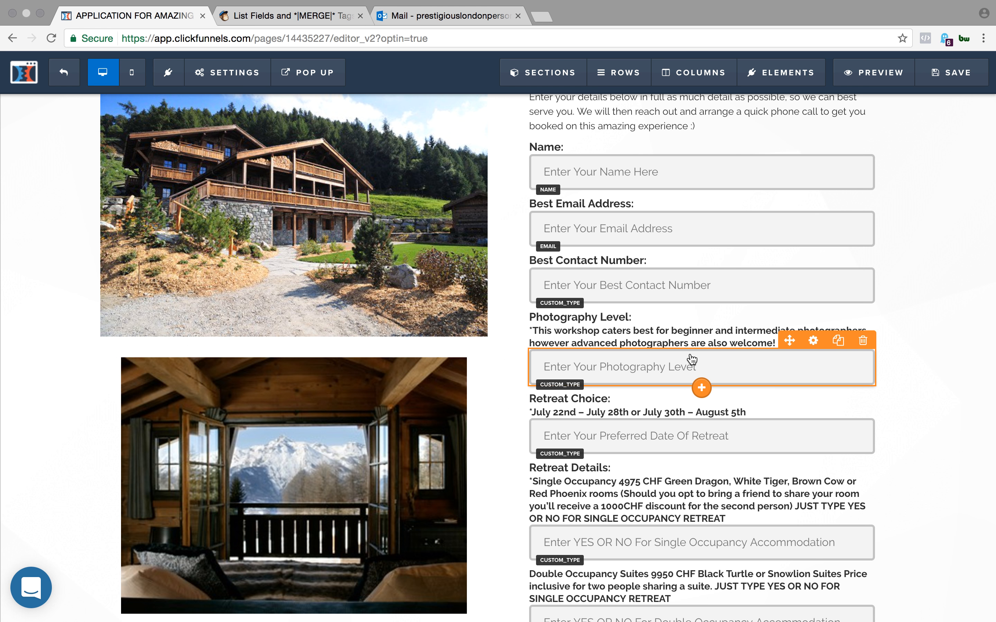
scroll(691, 359, "down", 10)
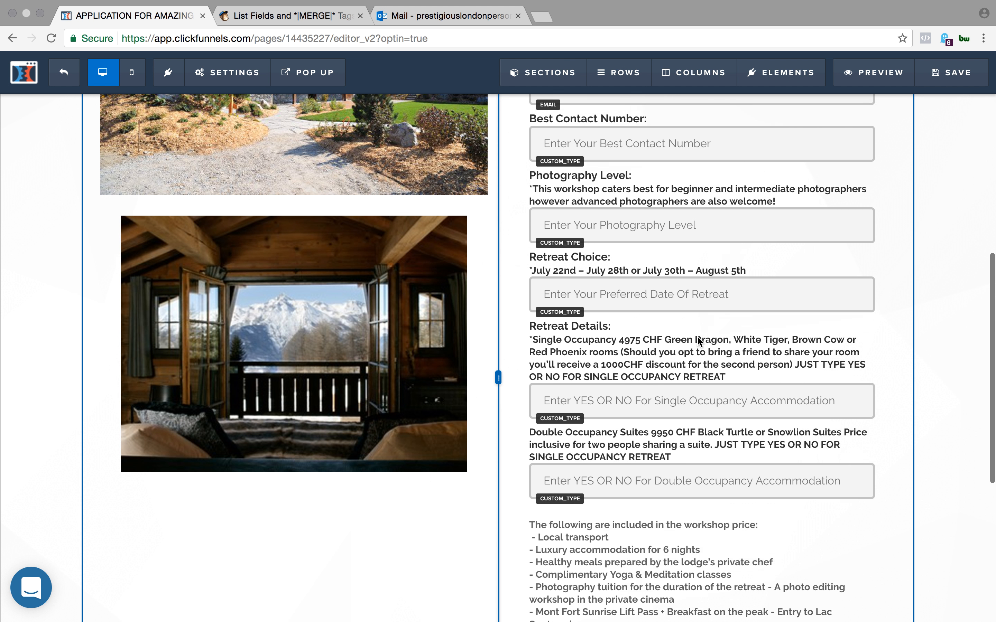
scroll(699, 342, "down", 2)
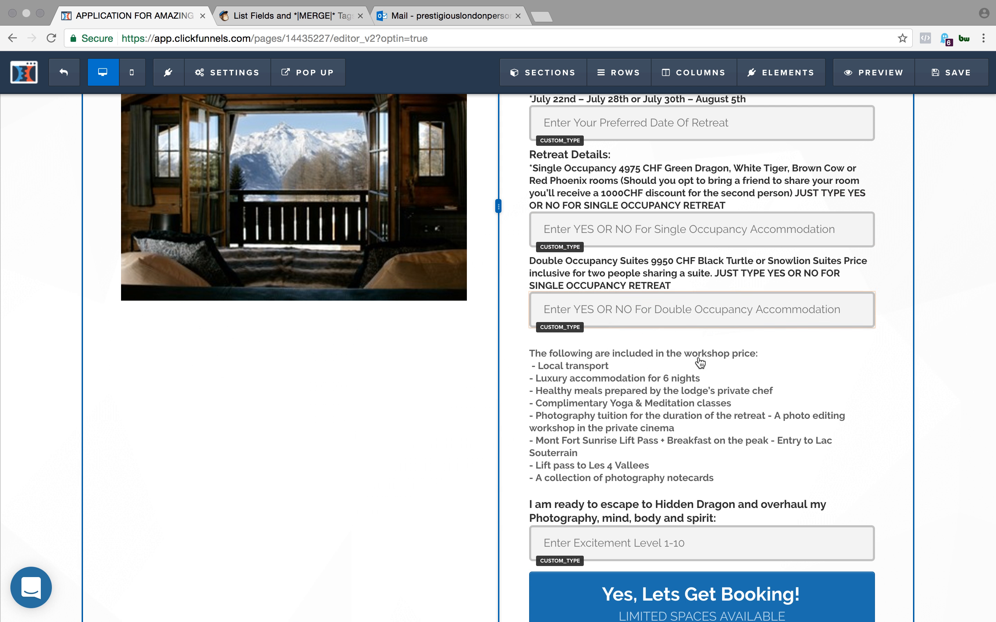
scroll(745, 357, "up", 4)
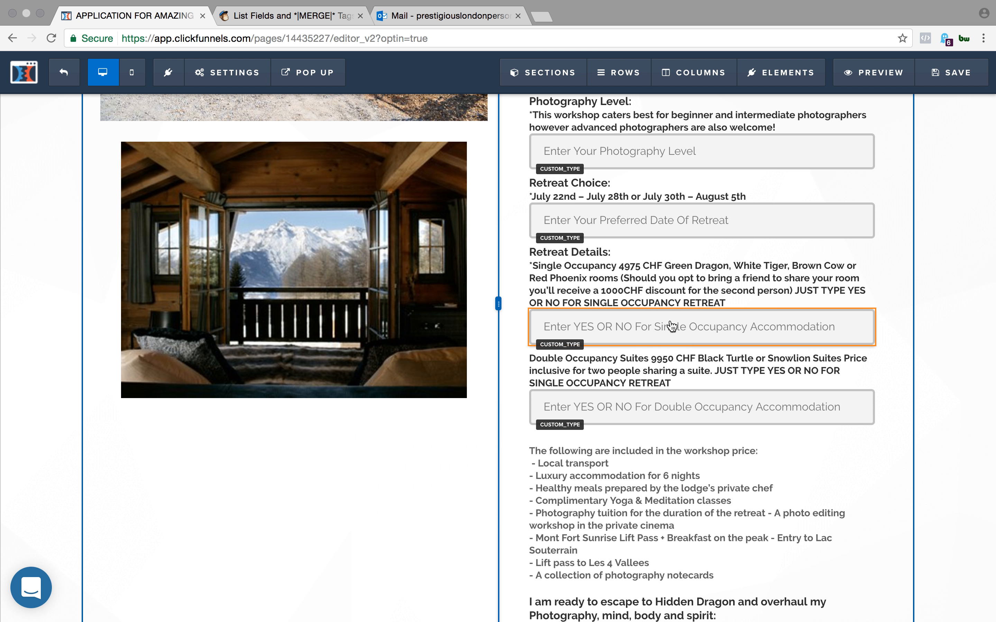
scroll(605, 327, "up", 9)
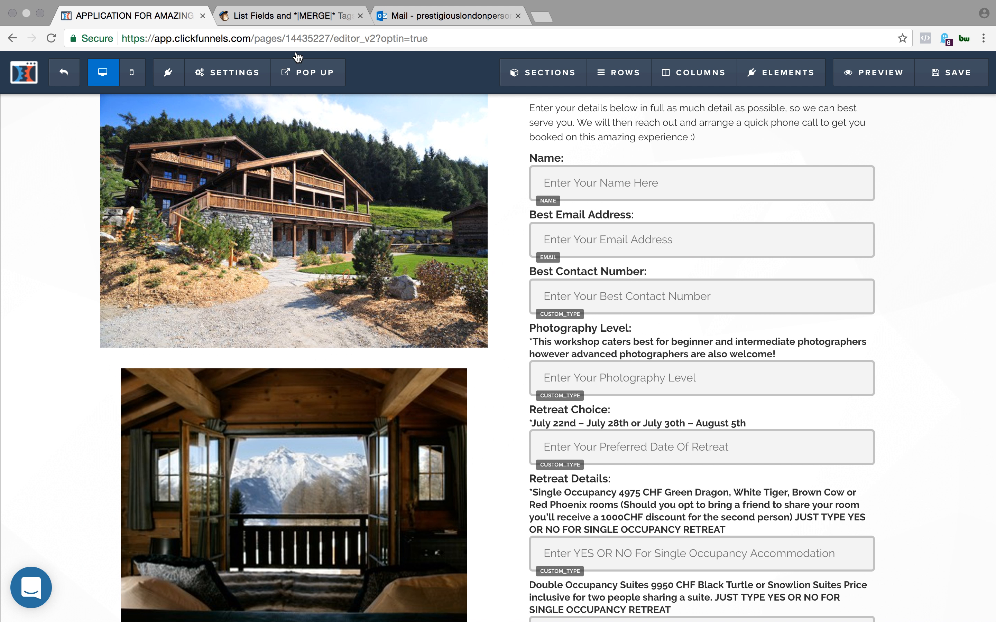
- Switch to MailChimp, add a new Text field to the list and mark it as required
left_click(312, 17)
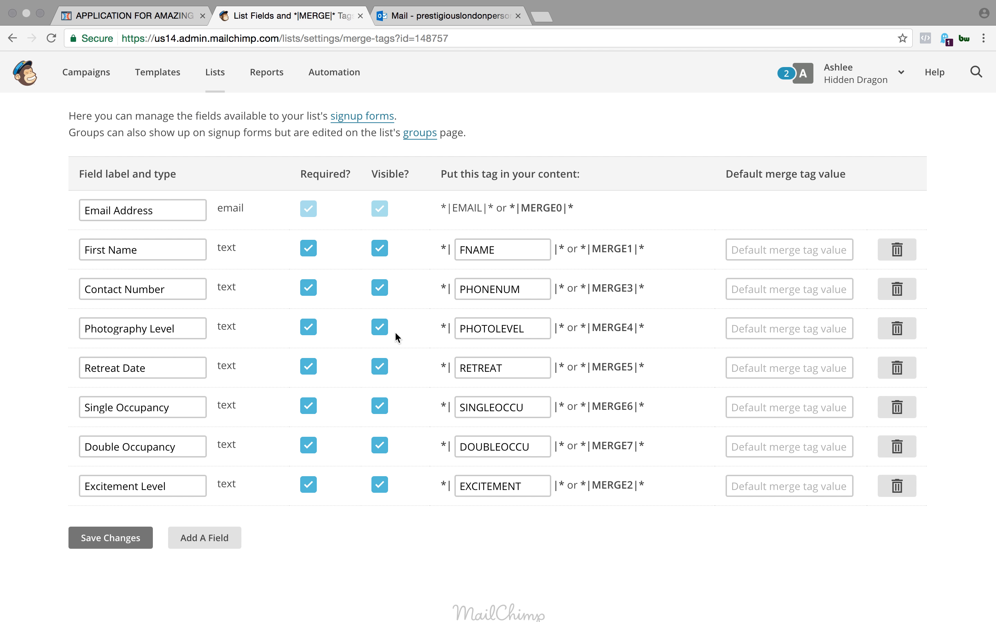
scroll(373, 426, "down", 2)
left_click(201, 477)
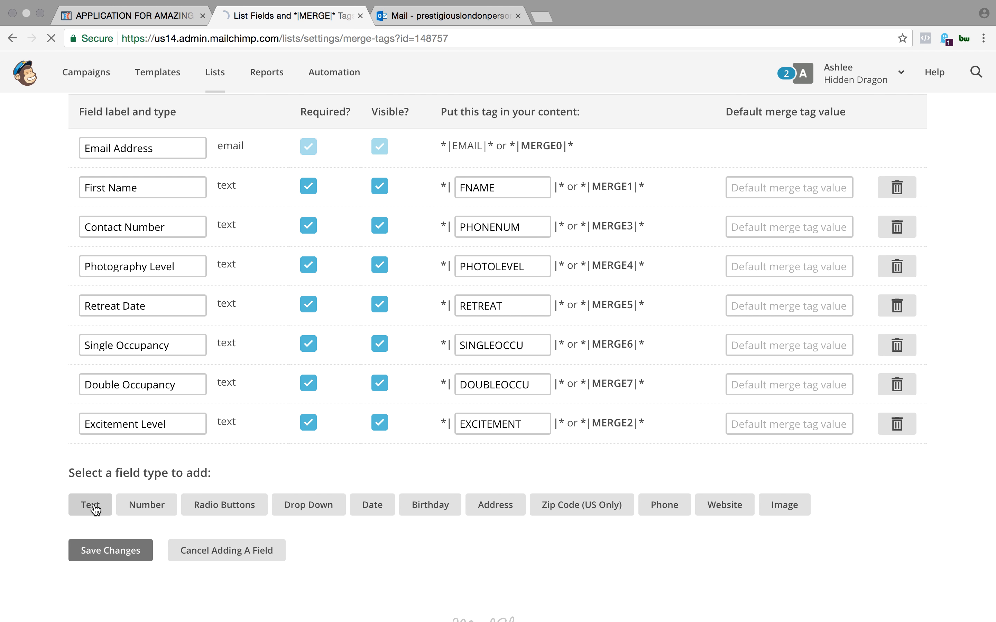
scroll(329, 445, "down", 8)
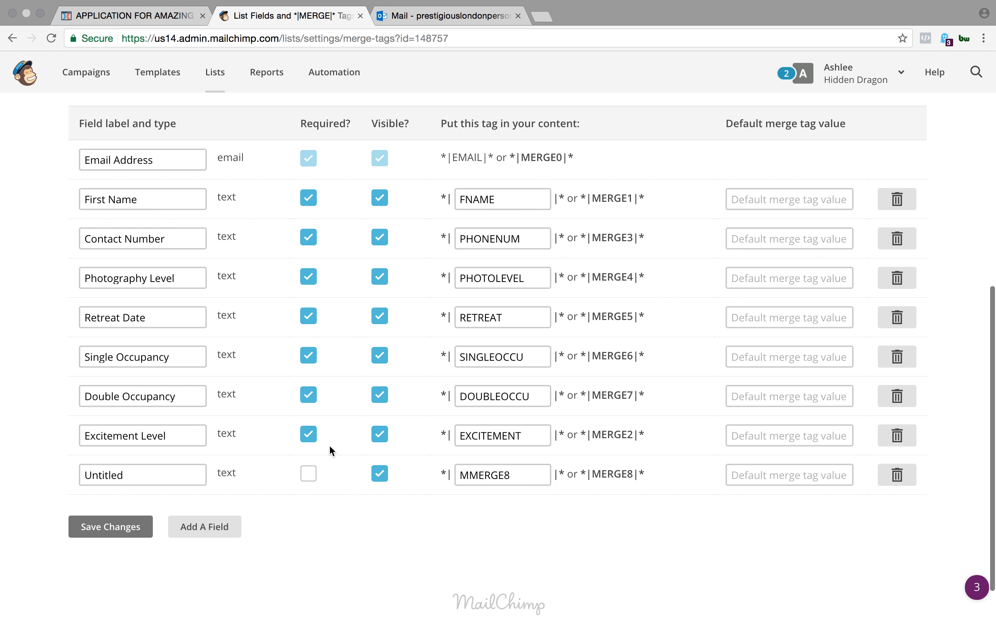
left_click(544, 419)
left_click_drag(526, 424, 460, 424)
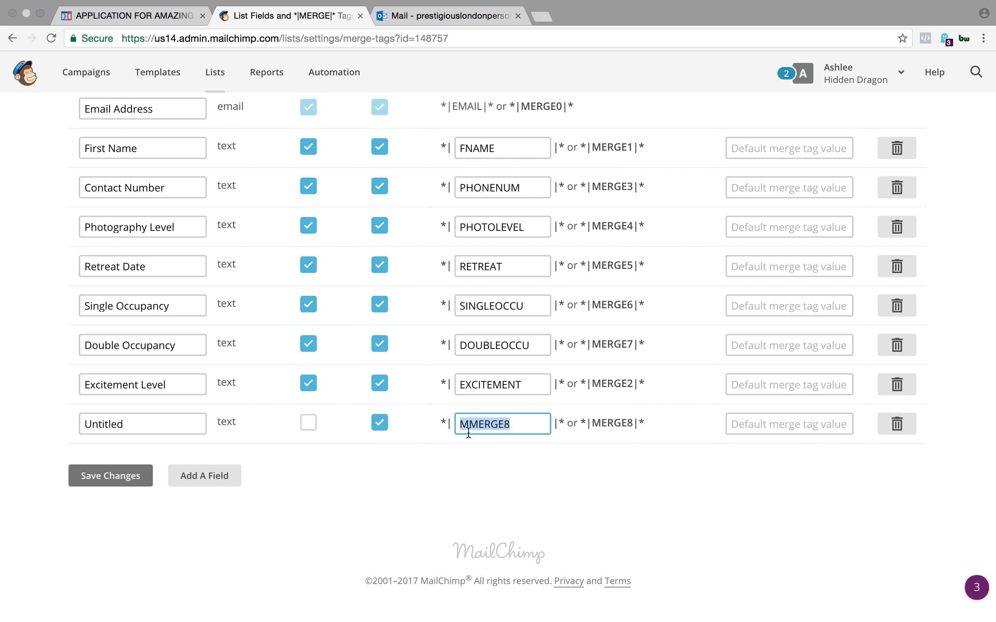
left_click(525, 432)
scroll(307, 428, "up", 3)
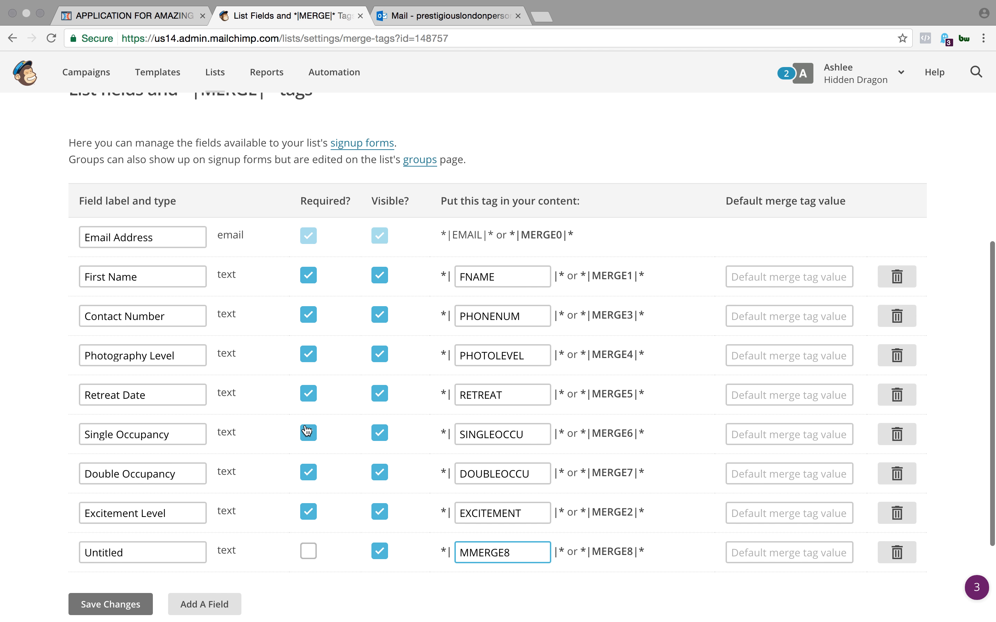
left_click(309, 554)
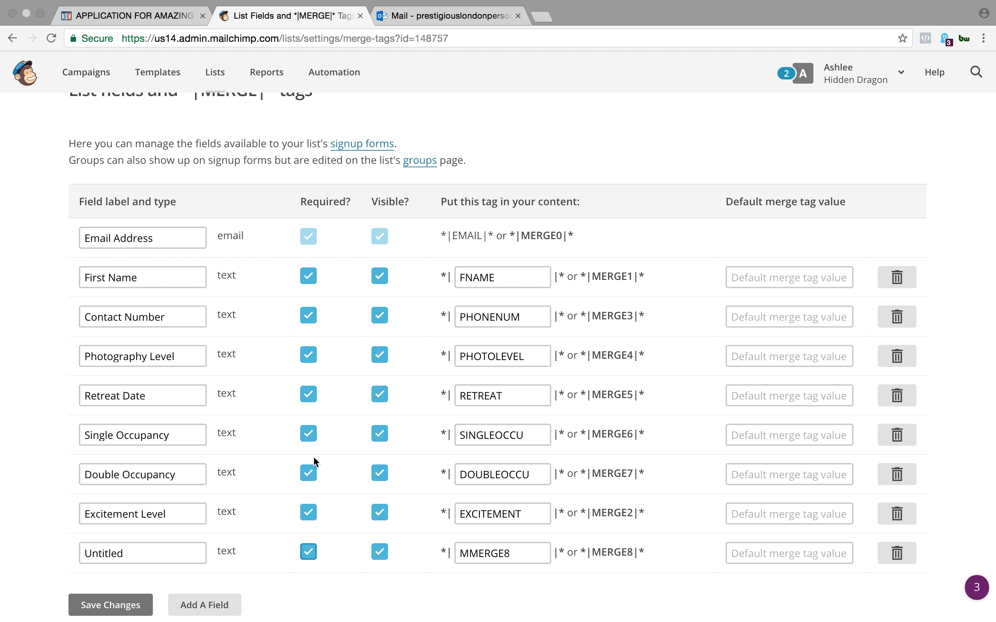
- Switch to ClickFunnels and check the custom type and required option in the Photography Level input's settings
left_click(181, 17)
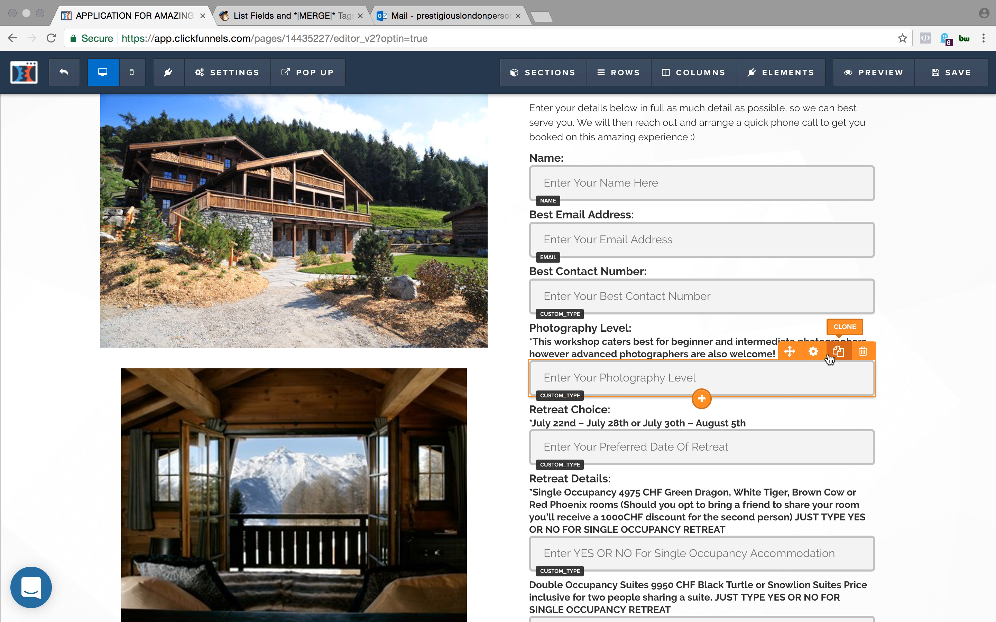
left_click(813, 352)
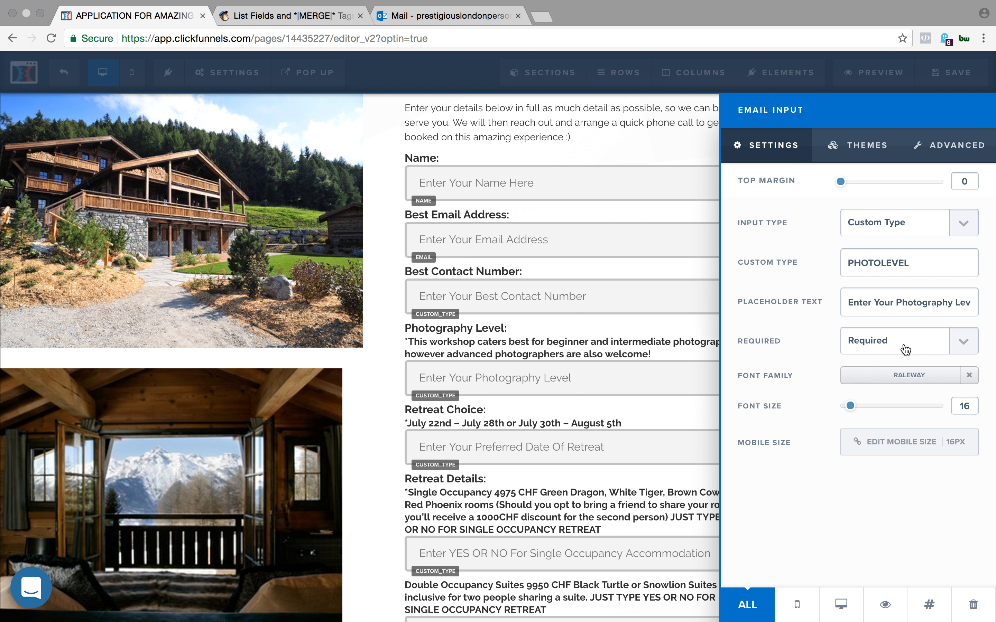
left_click(904, 349)
left_click(899, 342)
- Switch to MailChimp, clear the Untitled field's merge tag and delete that field, confirming with DELETE
left_click(304, 17)
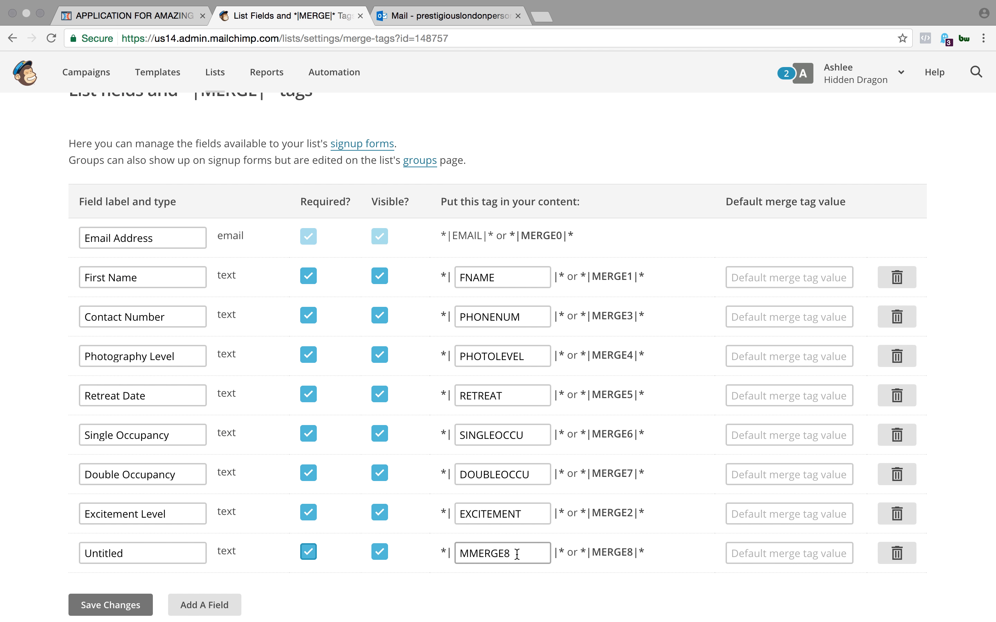
left_click_drag(518, 552, 462, 552)
key("BackSpace")
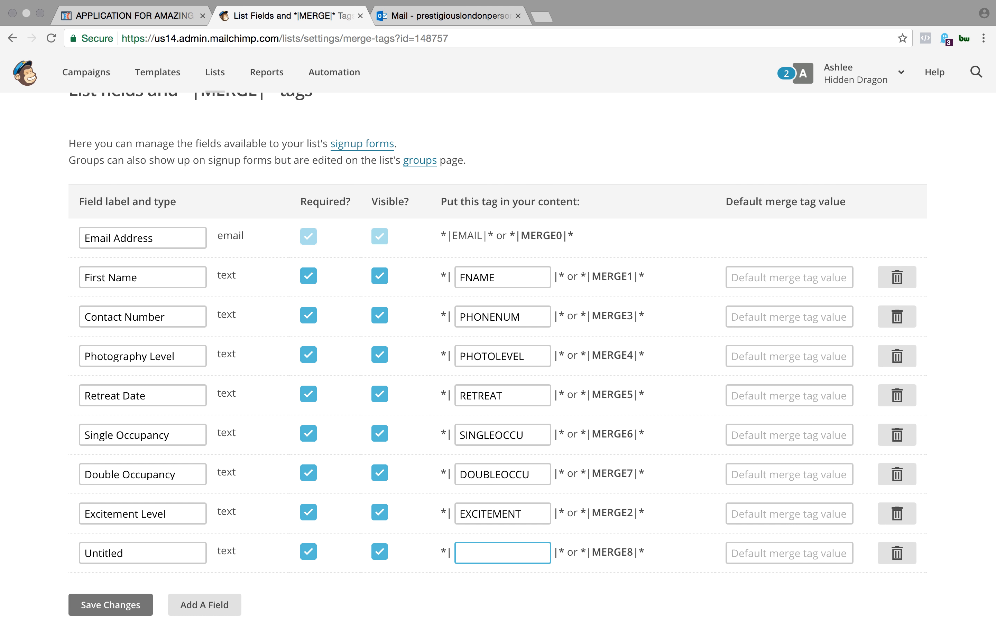
left_click(897, 553)
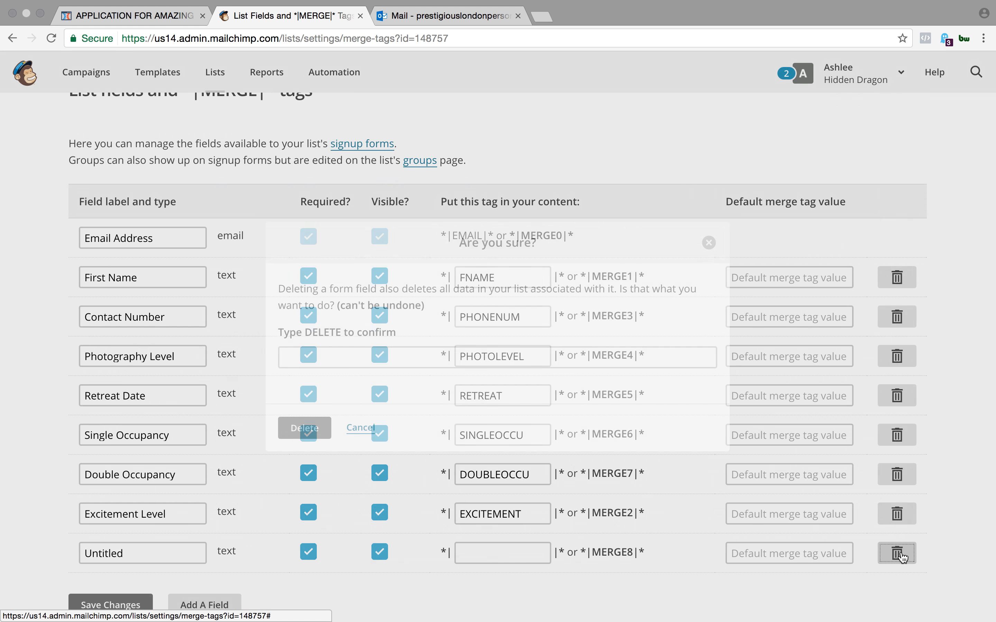
left_click(382, 359)
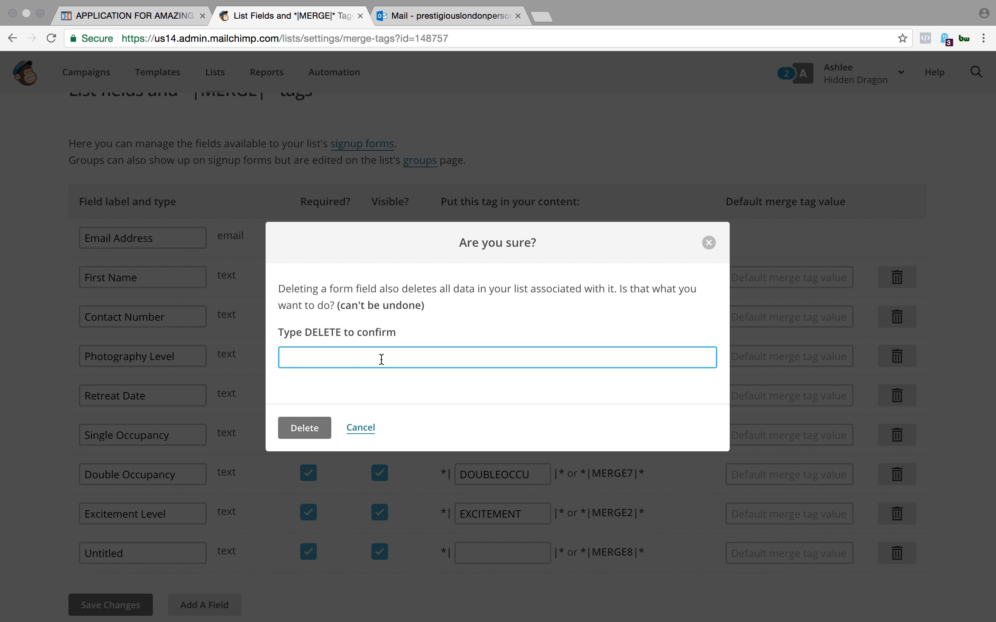
left_click(292, 432)
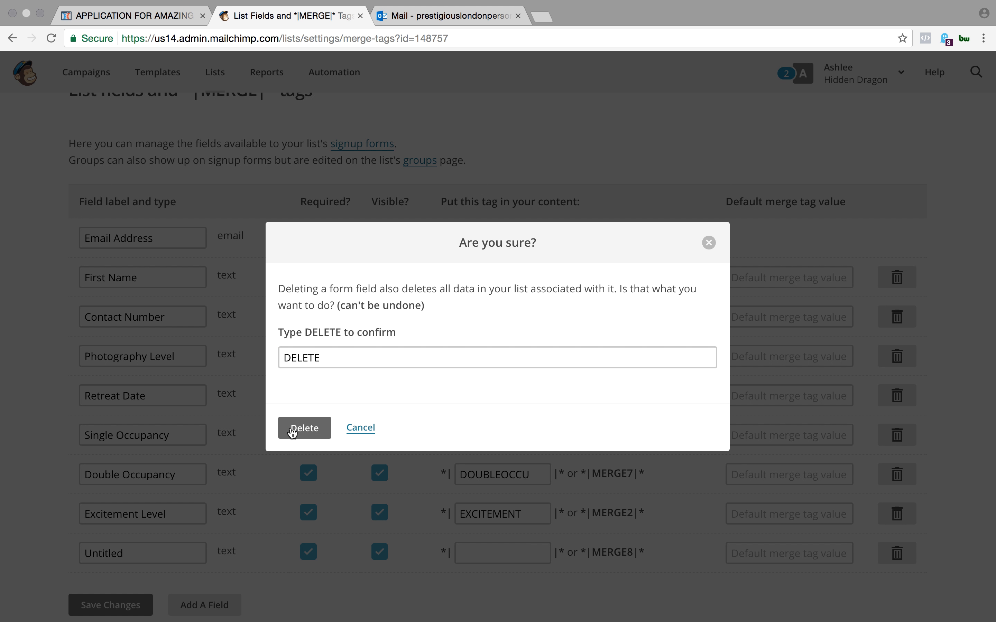
left_click(306, 428)
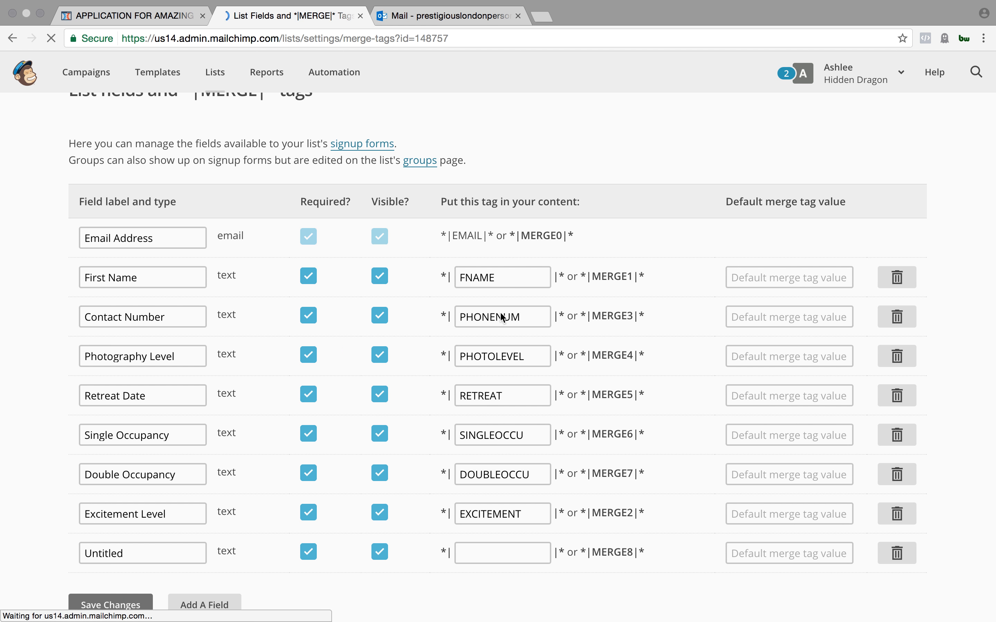
scroll(522, 350, "down", 5)
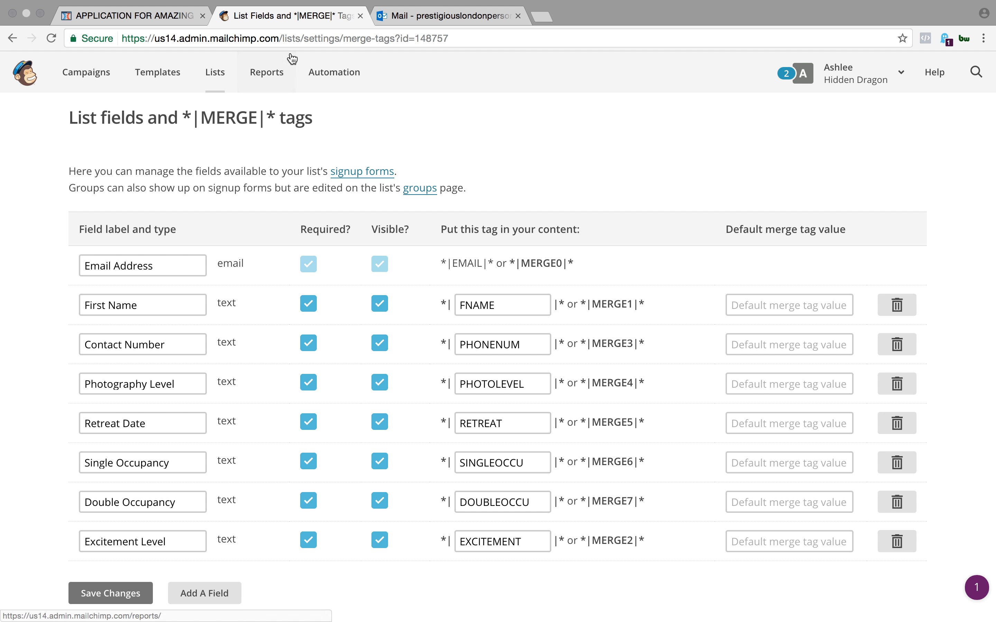
- Compare the Best Contact Number input in ClickFunnels with the Contact Number field's PHONENUM merge tag in MailChimp
left_click(127, 16)
left_click(544, 298)
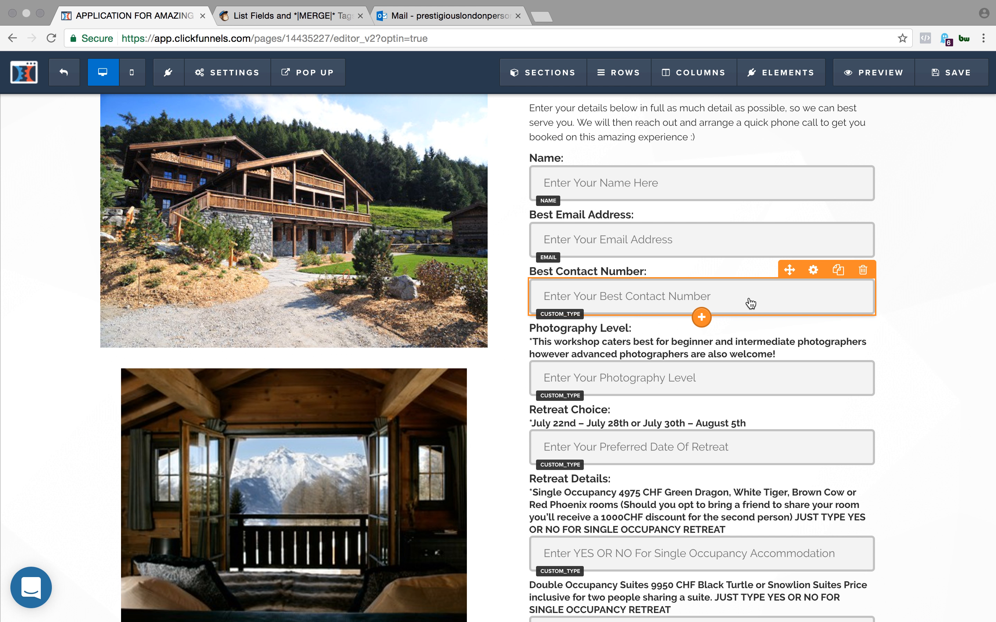
left_click(321, 16)
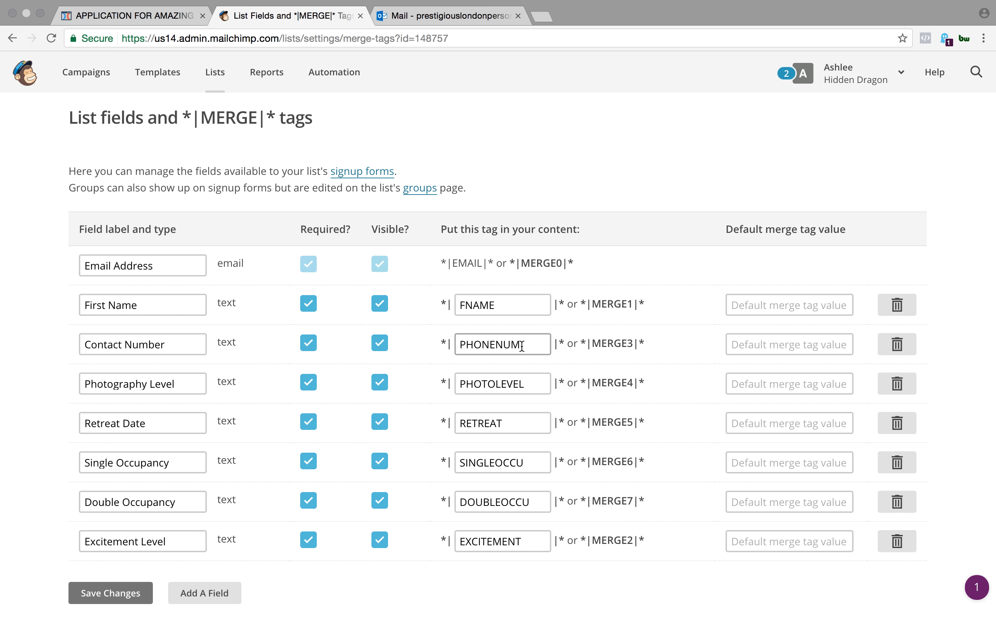
left_click_drag(521, 347, 457, 347)
left_click(487, 347)
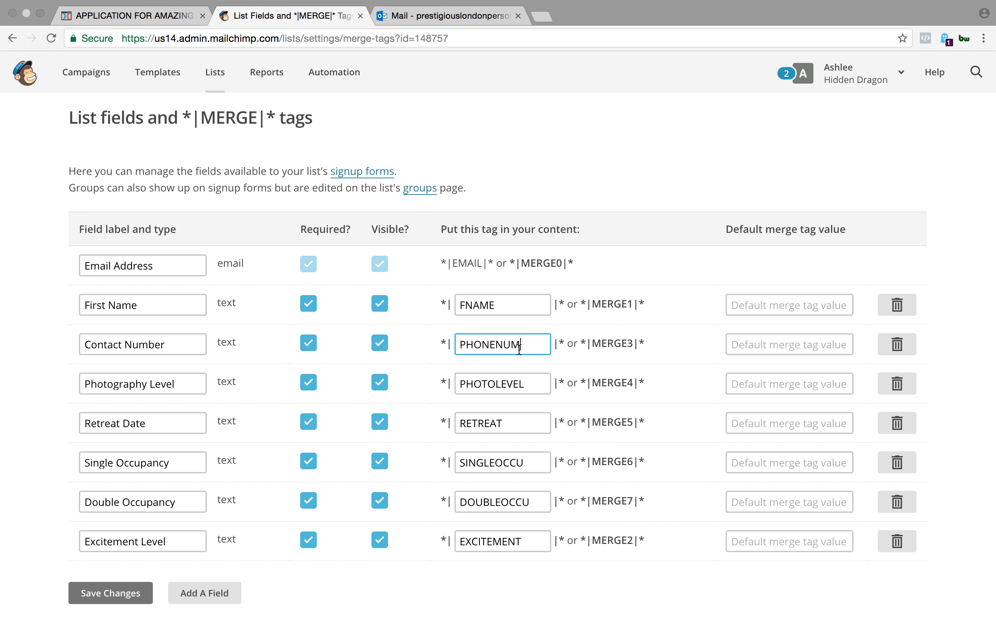
left_click_drag(523, 345, 456, 349)
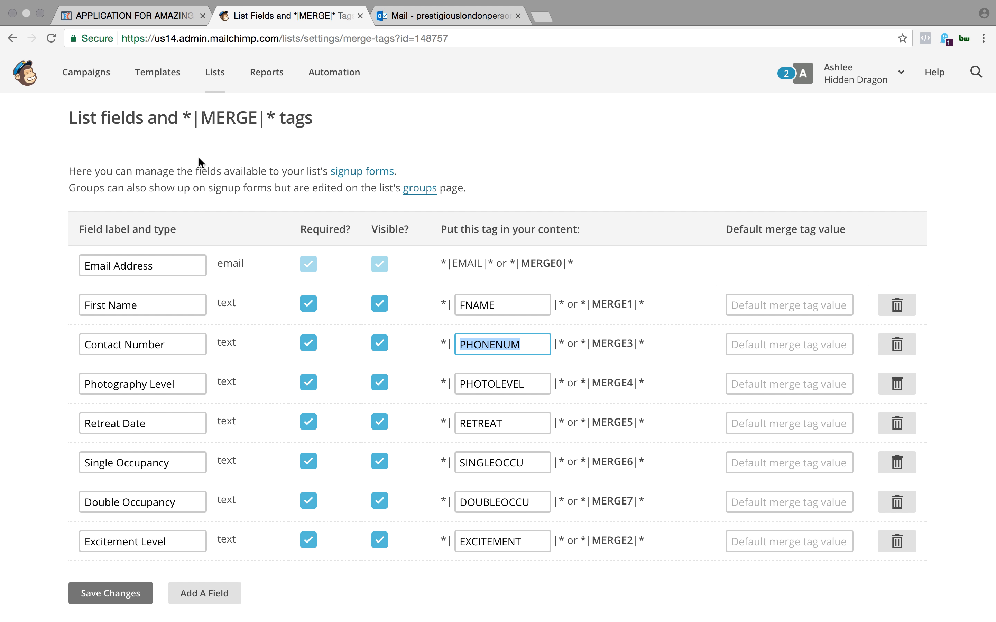
- Open the Hidden Dragon Photography Retreat list to view its subscribers and their field columns
left_click(215, 72)
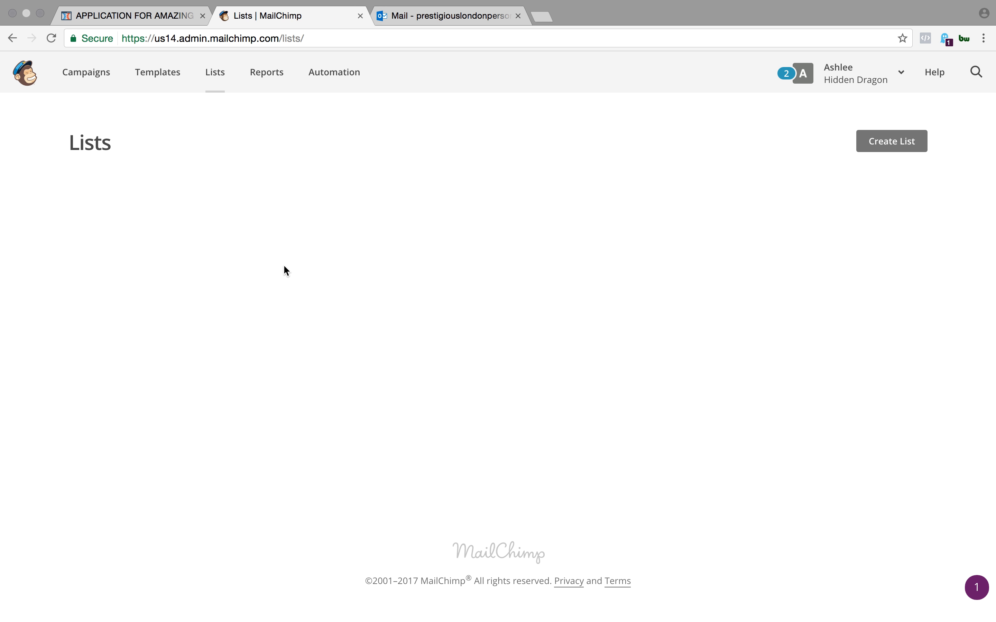
left_click(245, 251)
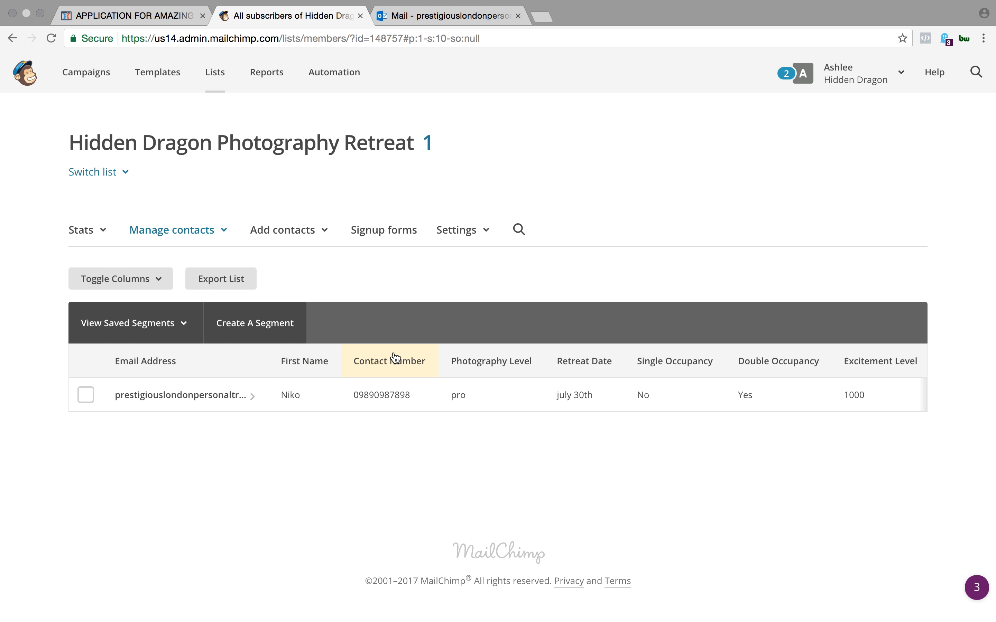
- Examine the subscriber's values across the list's field columns, from First Name through Excitement Level and beyond
scroll(520, 369, "right", 3)
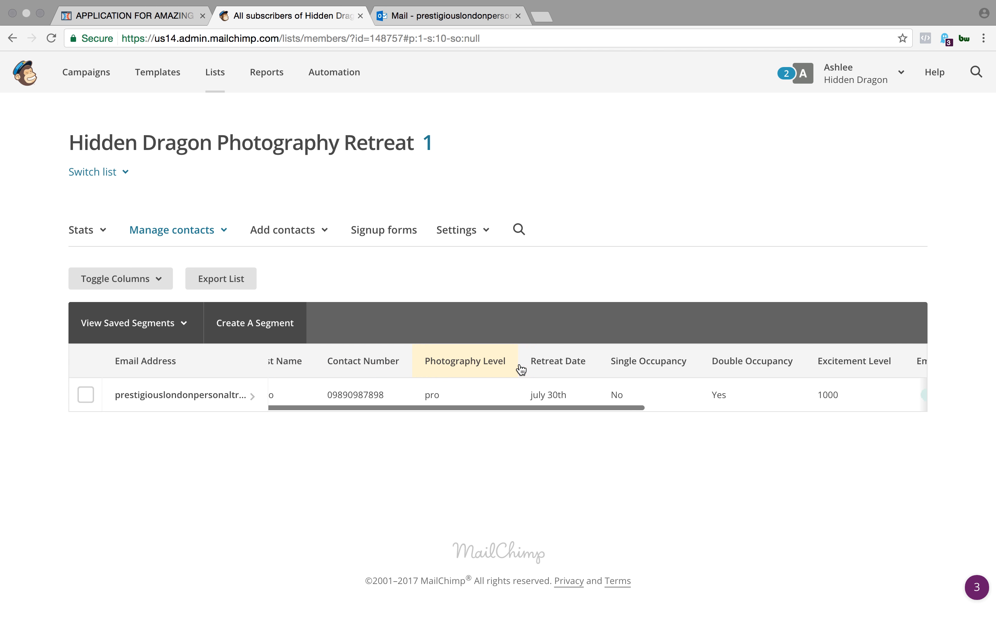
scroll(604, 363, "right", 5)
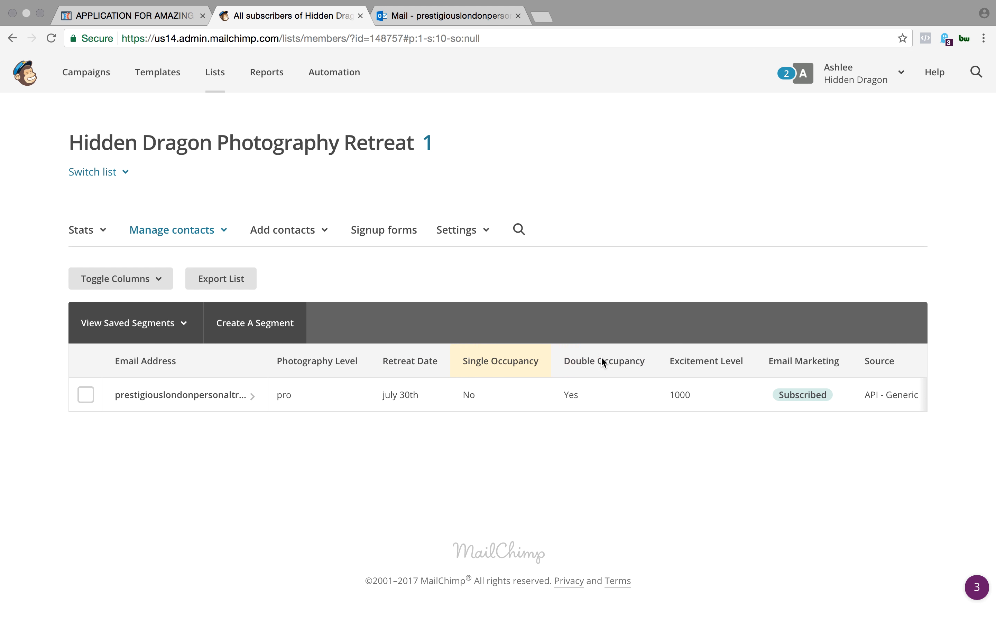
scroll(667, 364, "right", 2)
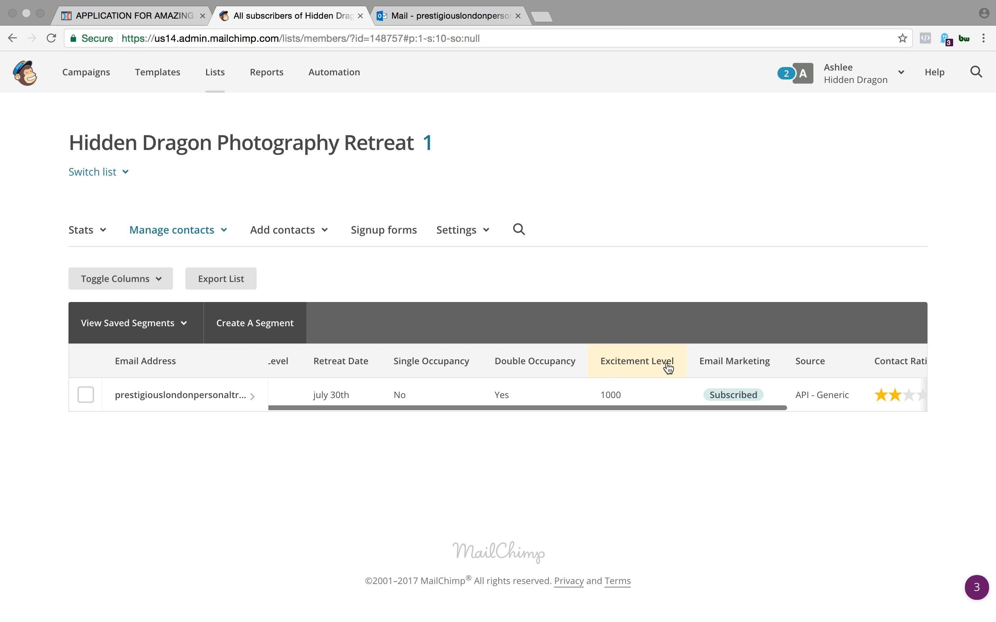
scroll(546, 364, "left", 10)
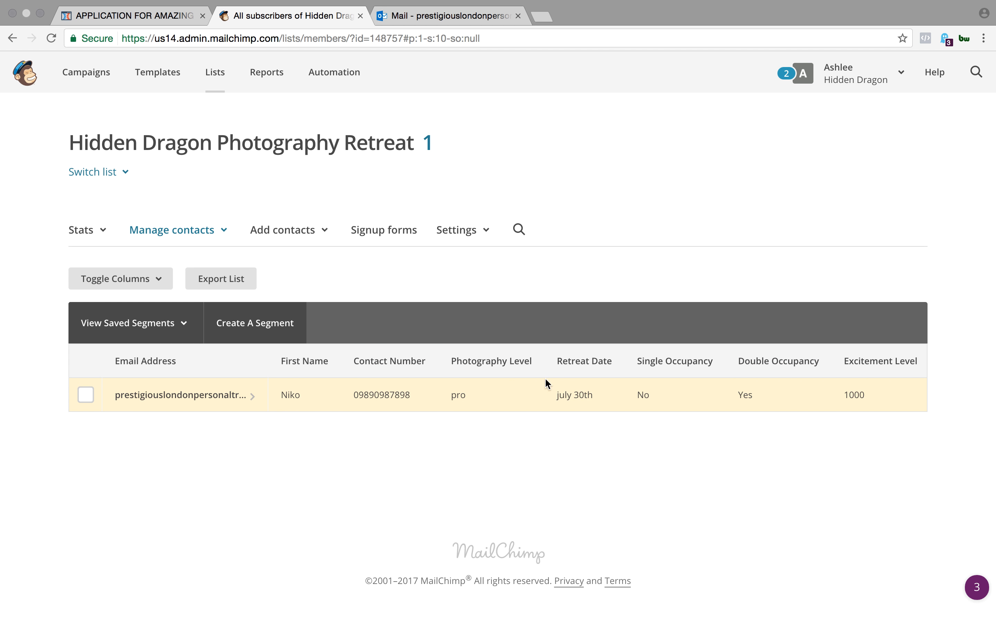
scroll(618, 387, "right", 6)
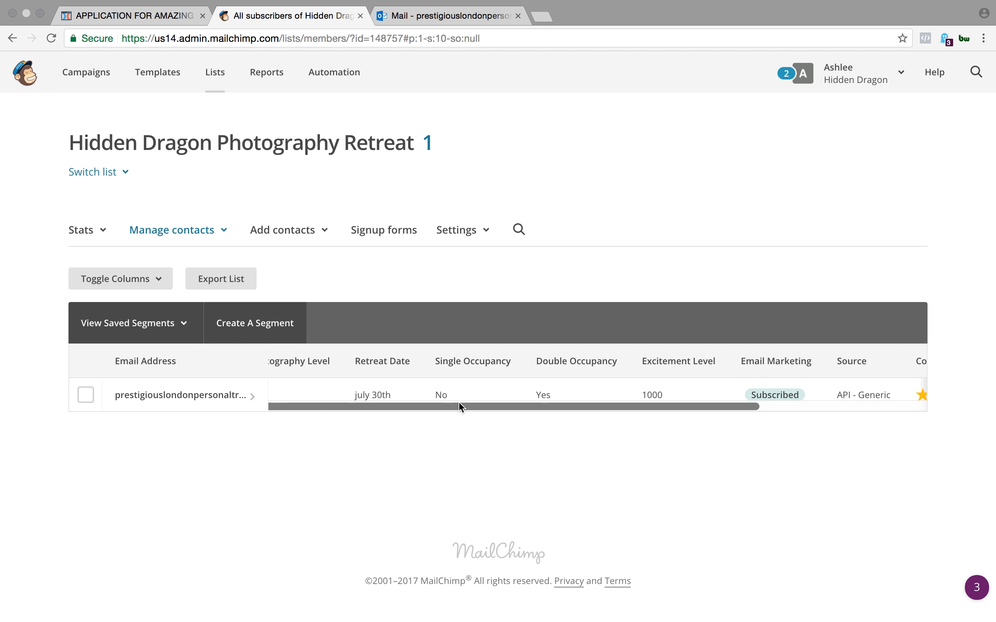
left_click_drag(458, 404, 312, 381)
scroll(560, 389, "right", 8)
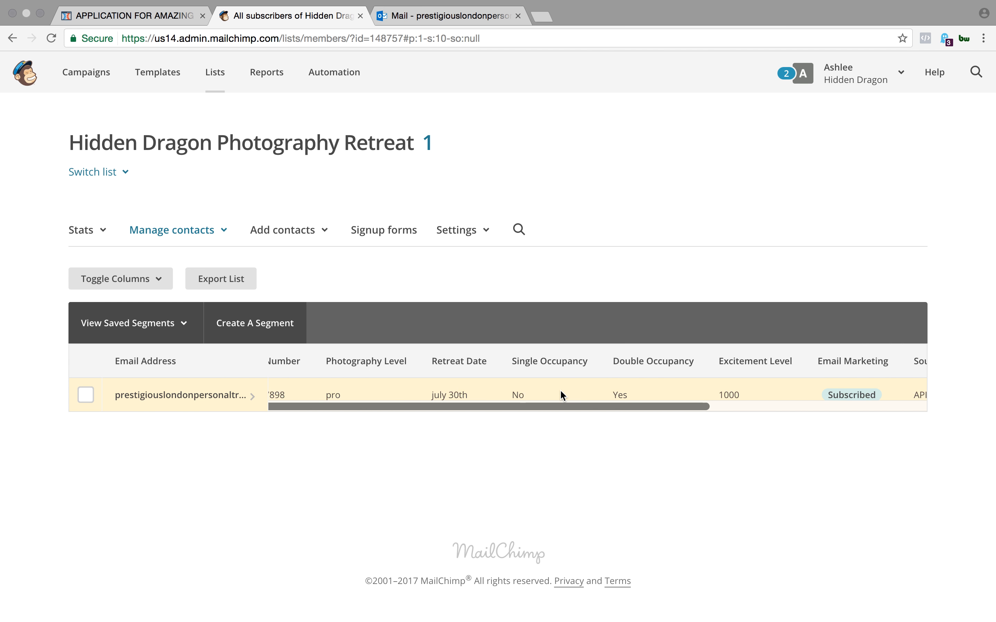
scroll(560, 389, "right", 2)
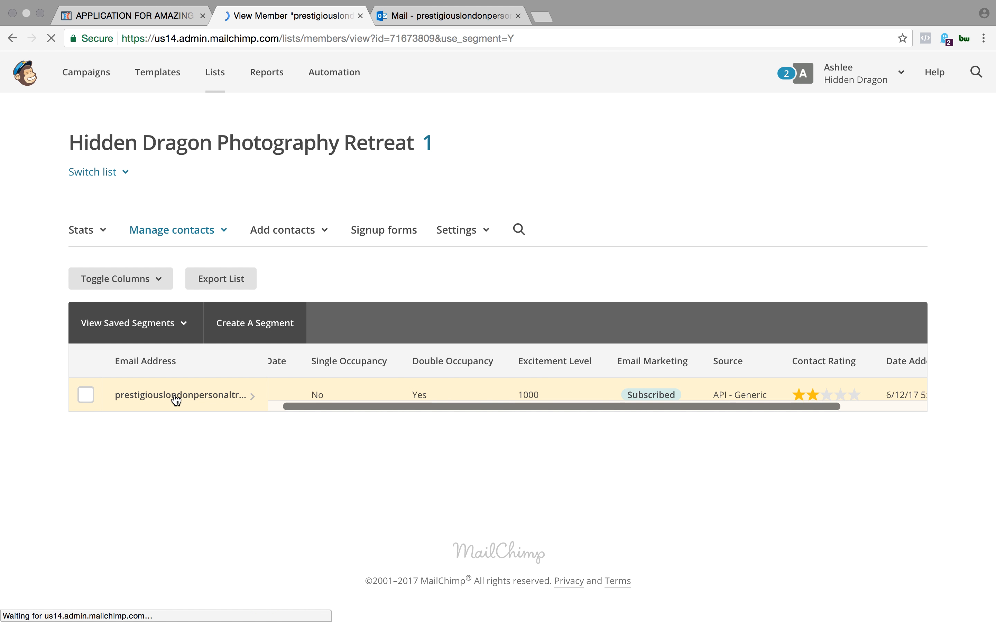
- Open the subscriber's profile and review the email, first name, contact number and custom field values in the subscriber details
scroll(329, 449, "down", 5)
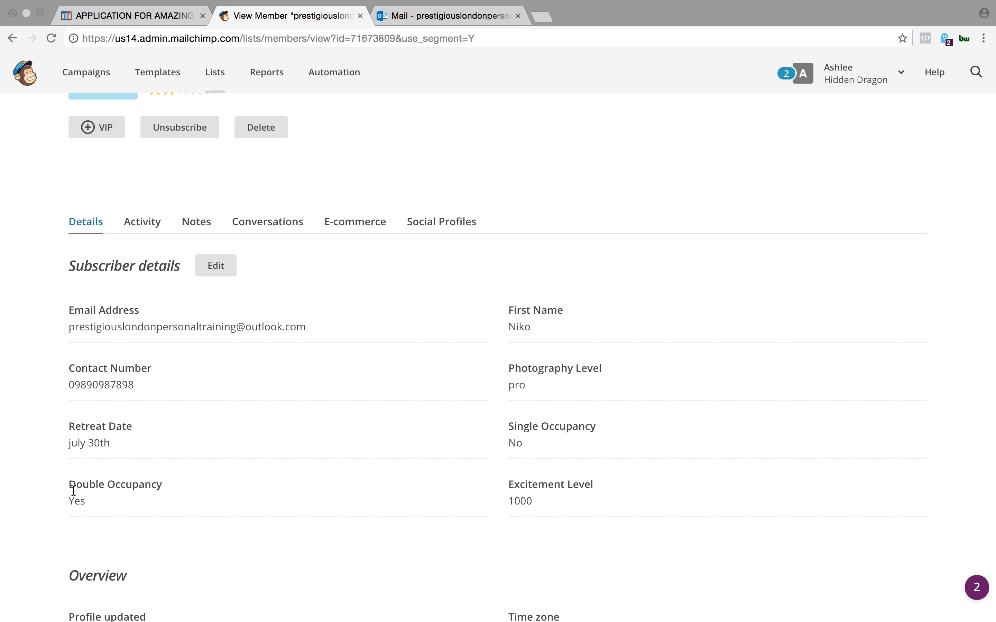
left_click_drag(73, 491, 187, 488)
left_click_drag(123, 423, 49, 422)
left_click_drag(62, 368, 142, 369)
left_click_drag(63, 389, 152, 389)
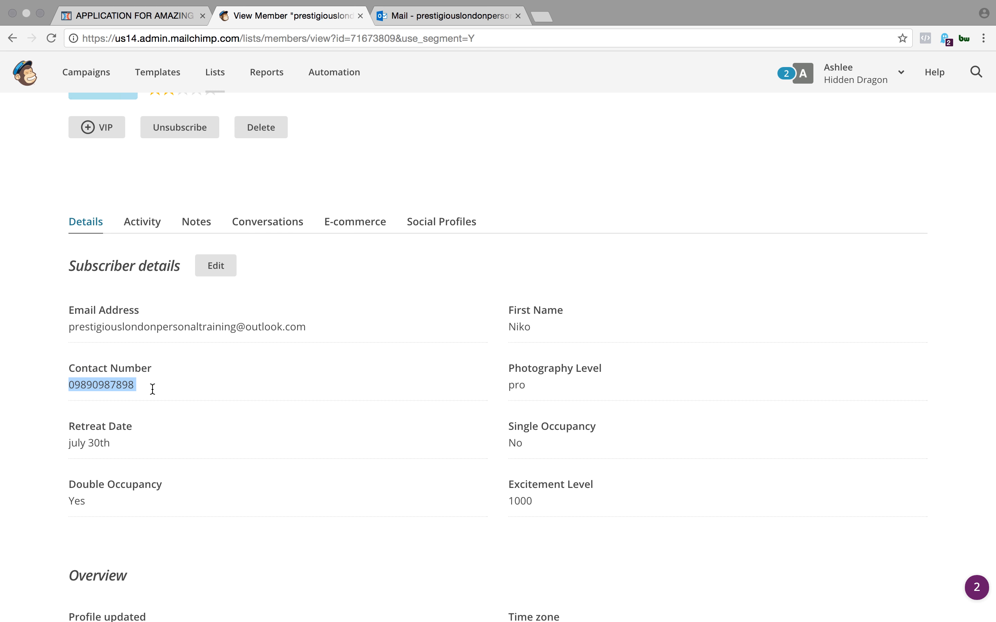
left_click_drag(67, 328, 309, 332)
left_click_drag(535, 327, 493, 328)
scroll(453, 321, "up", 3)
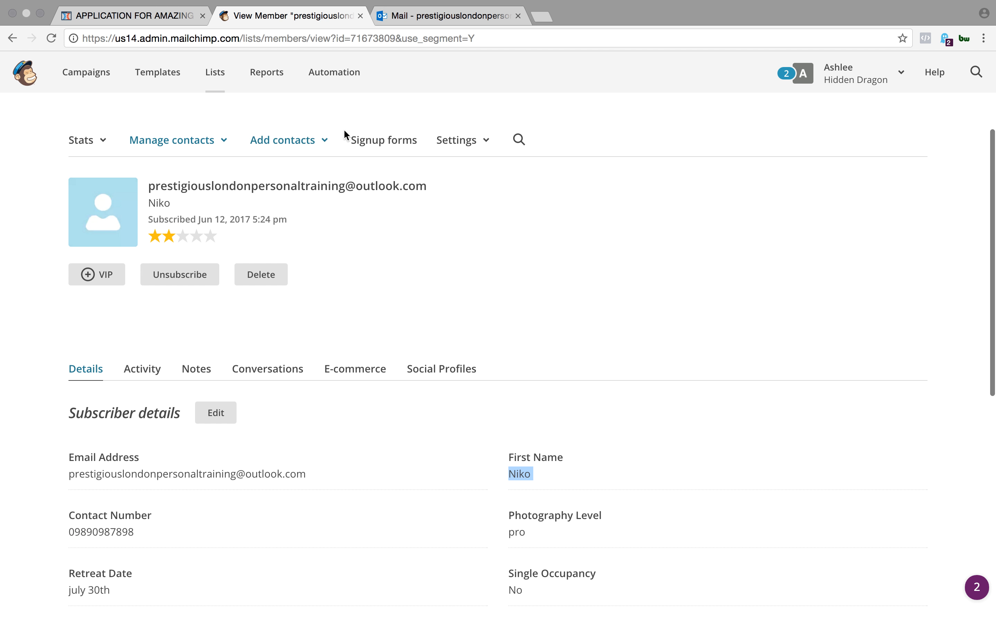
- Open the list fields and merge tags settings of the Hidden Dragon Photography Retreat list
left_click(467, 140)
left_click(499, 245)
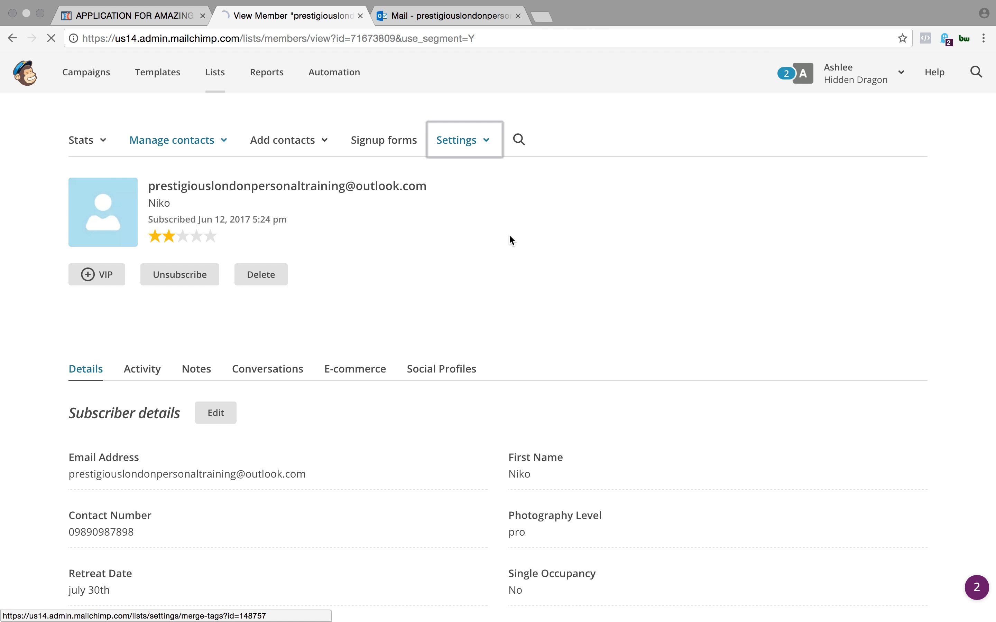
scroll(509, 397, "down", 5)
scroll(509, 397, "down", 2)
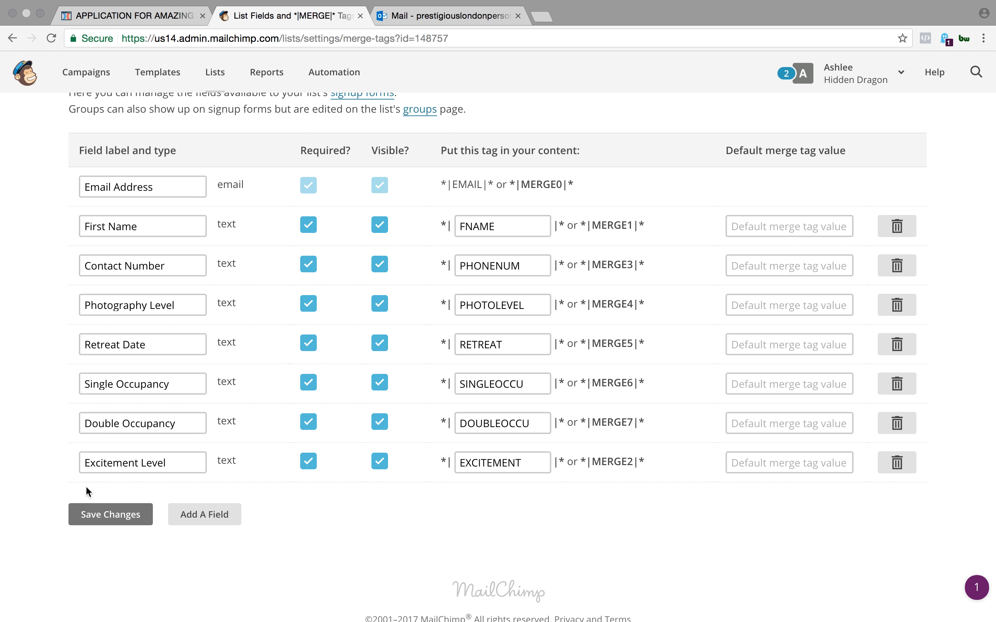
- Look over the field types offered for a new list field and cancel adding one
left_click(189, 511)
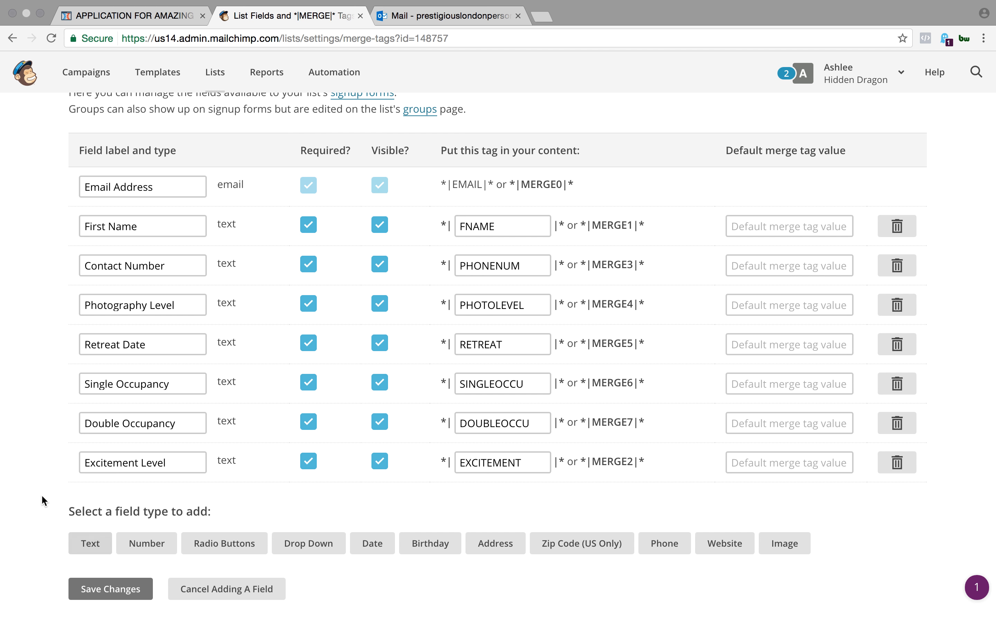
scroll(463, 461, "down", 3)
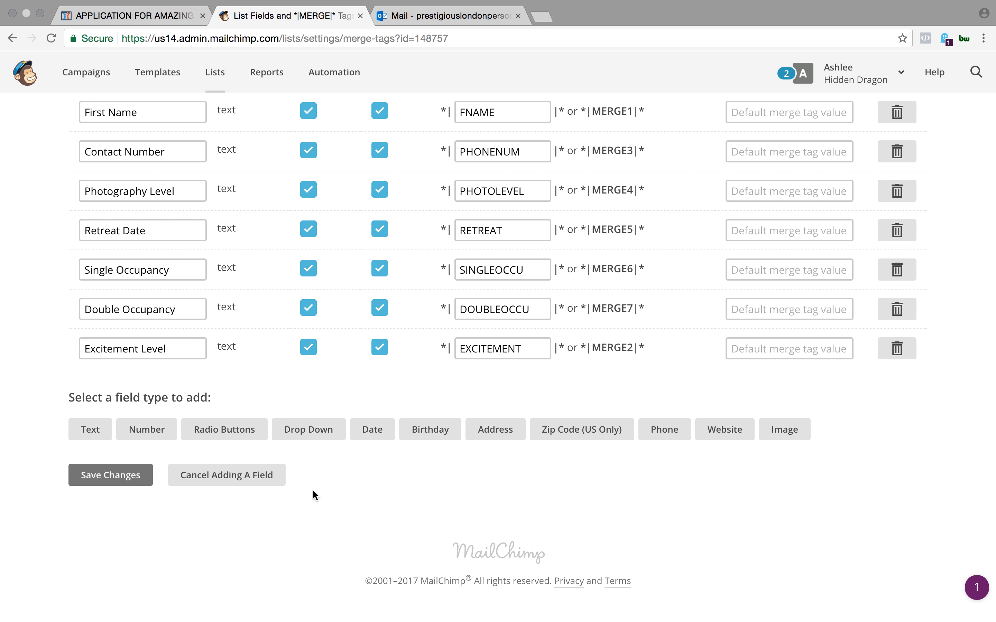
left_click(207, 474)
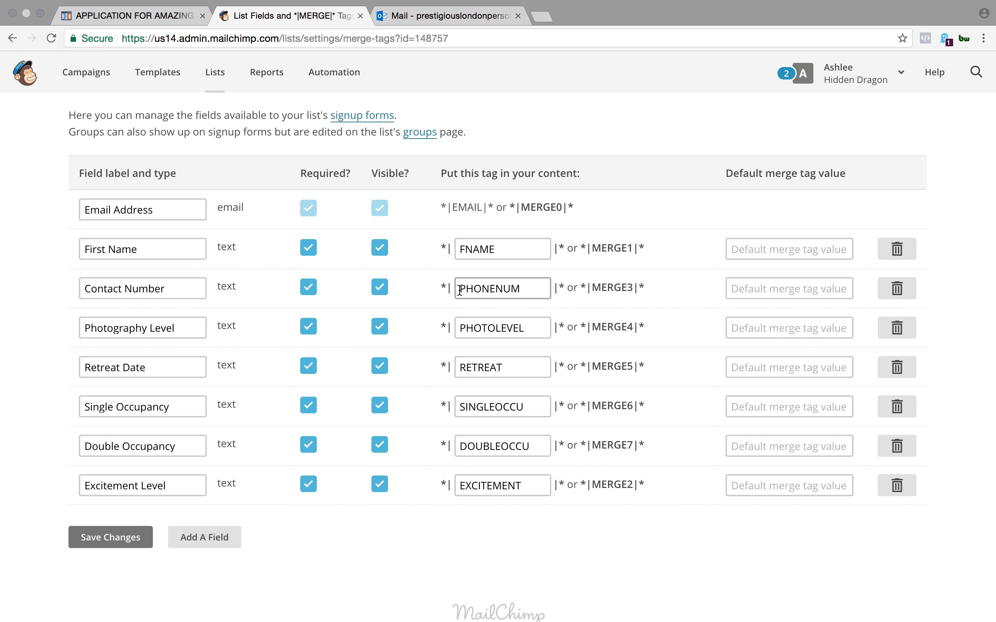
- Switch from the Contact Number merge tag to ClickFunnels and set the Best Contact Number input's type to Custom Type
left_click_drag(519, 288, 548, 310)
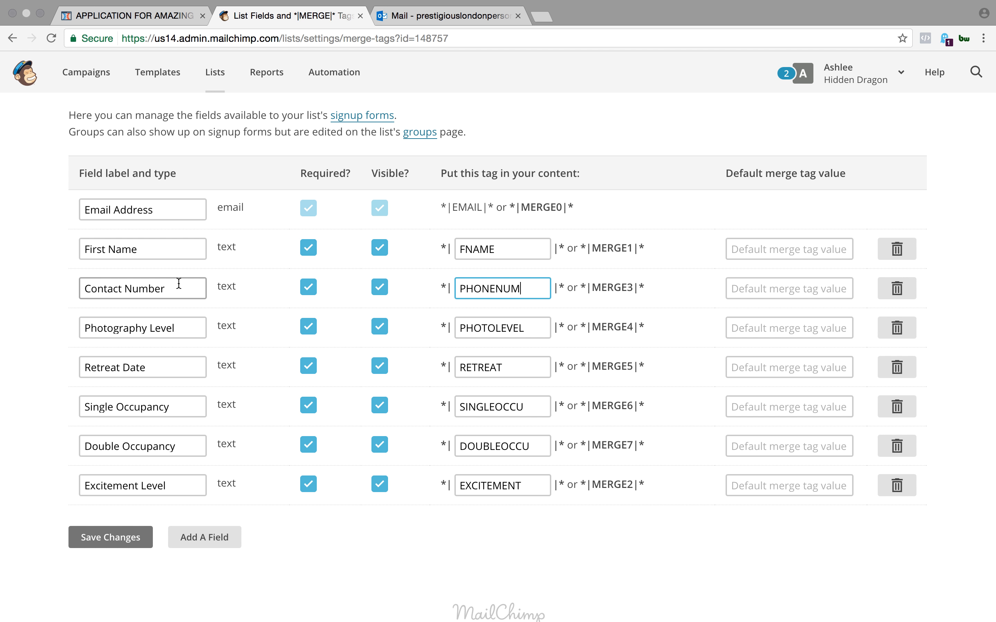
left_click(172, 17)
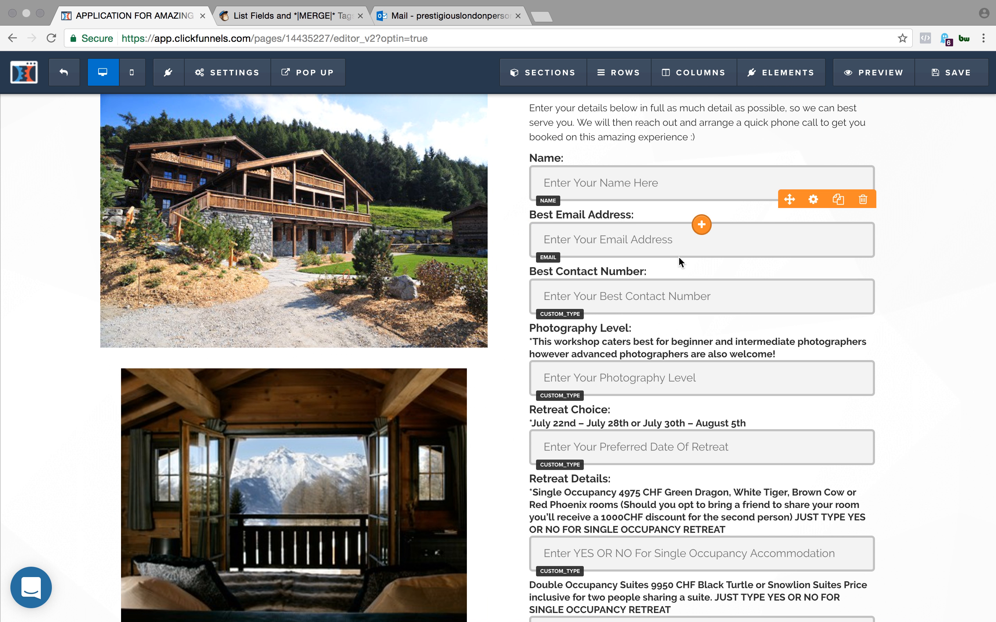
left_click(644, 297)
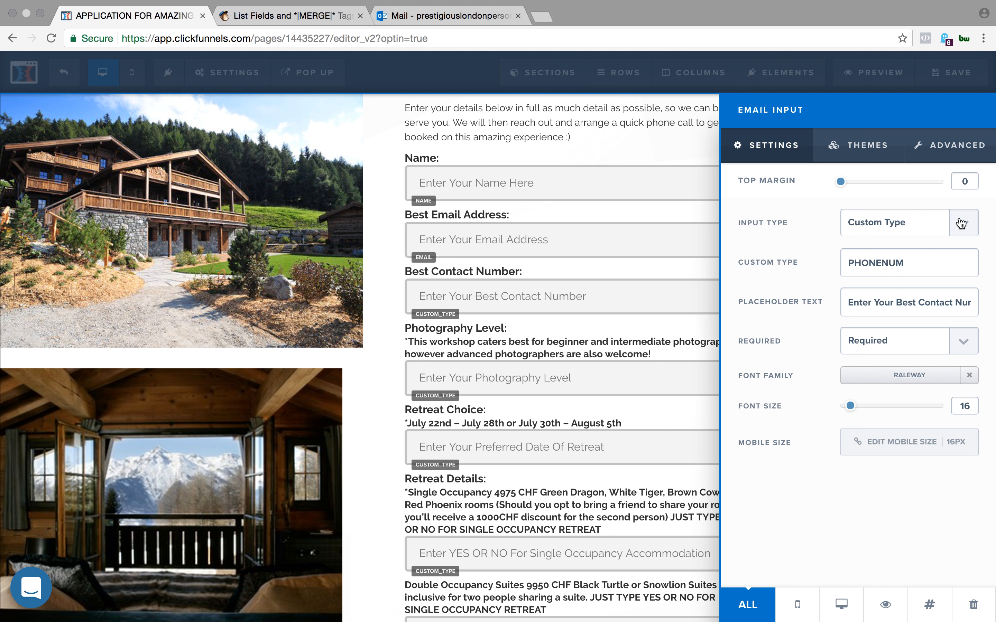
left_click(952, 222)
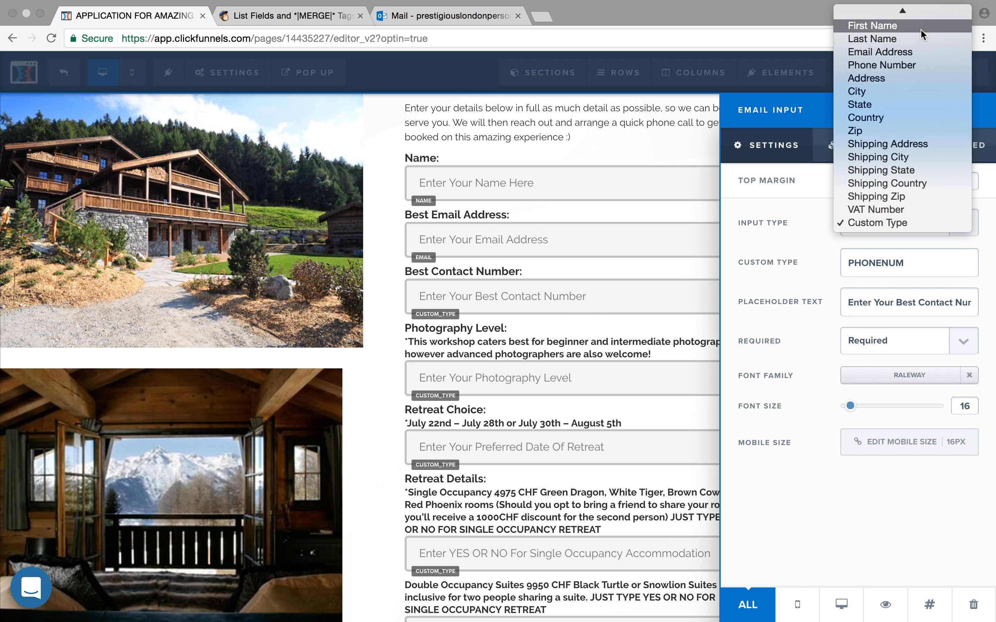
scroll(920, 29, "up", 1)
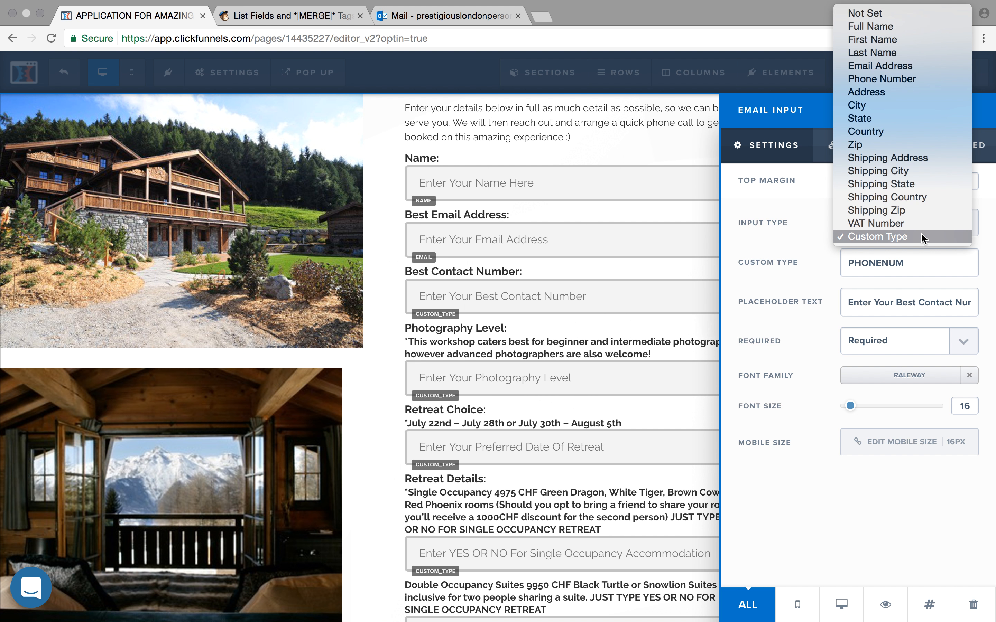
left_click(900, 236)
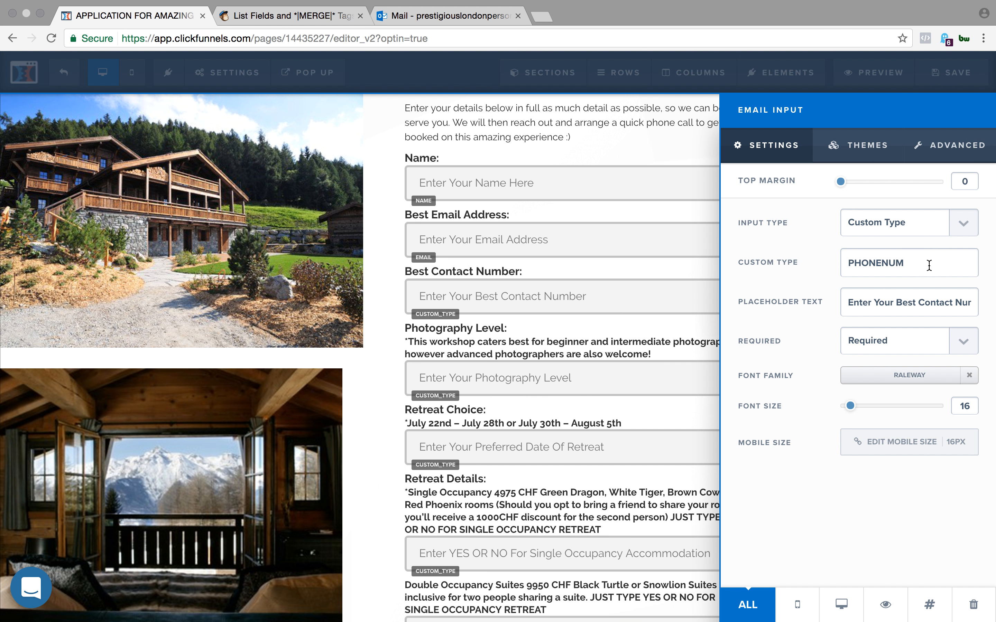
- Set the Best Contact Number input's custom type to PHONENUM and close its settings
left_click_drag(906, 264, 835, 260)
type("PHONENUM")
left_click_drag(913, 263, 850, 263)
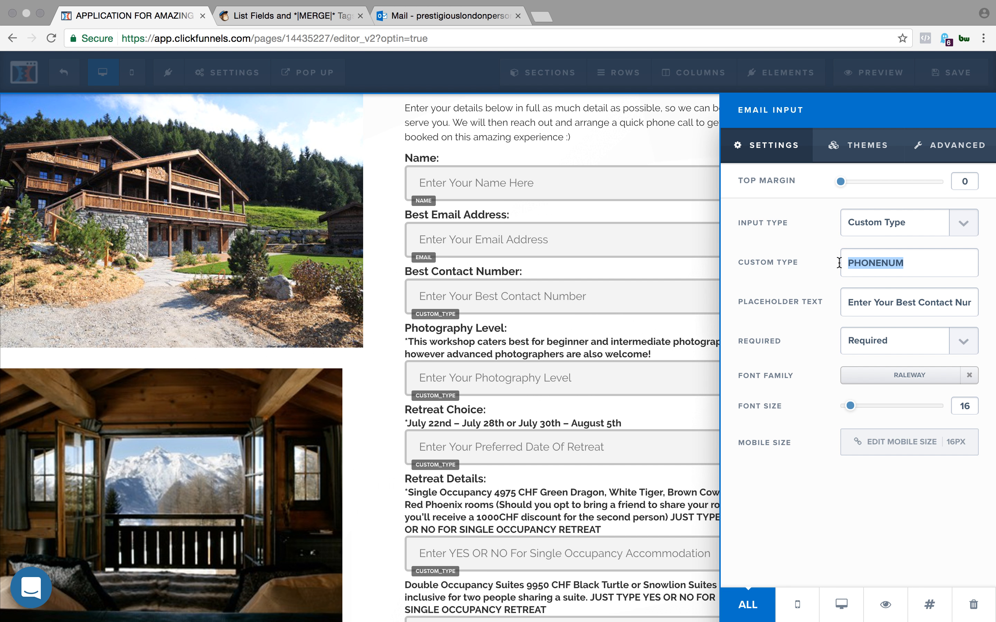
left_click(839, 263)
left_click(645, 263)
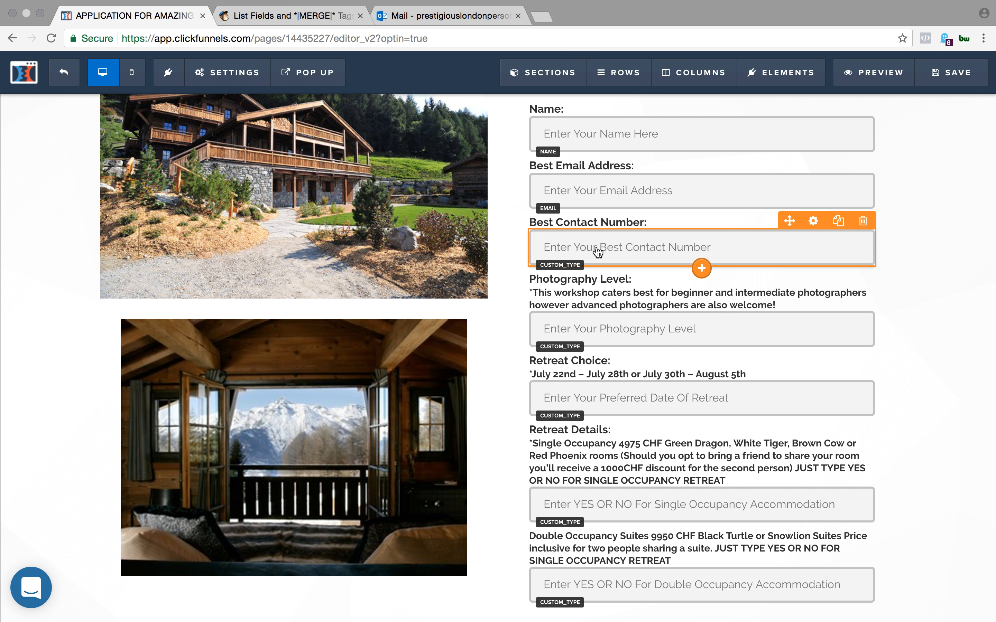
- Compare the Photography Level field's PHOTOLEVEL merge tag in MailChimp with the Photography Level input's custom type in ClickFunnels
left_click(296, 16)
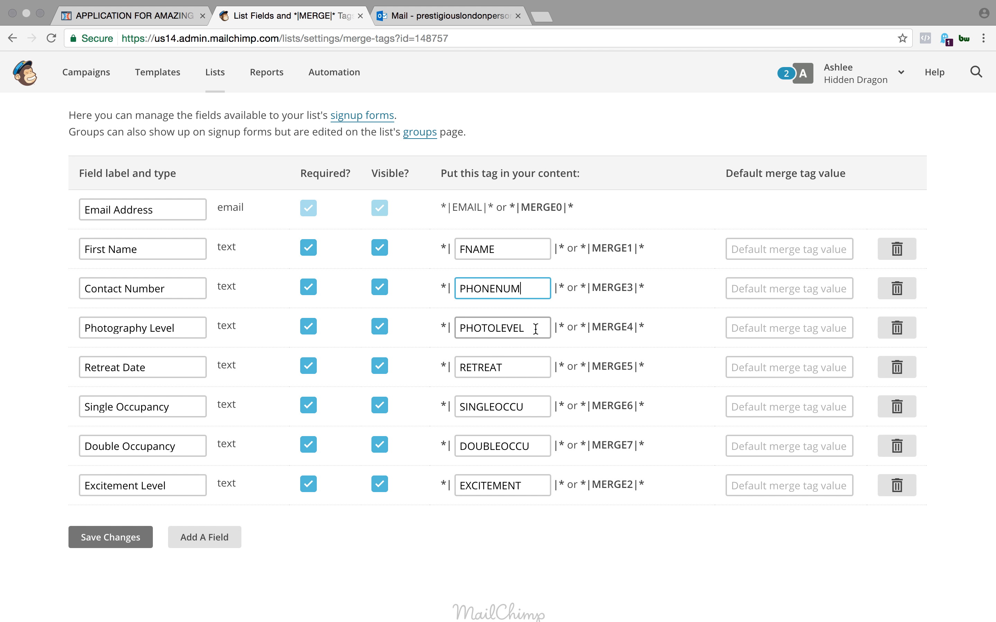
left_click_drag(535, 329, 454, 329)
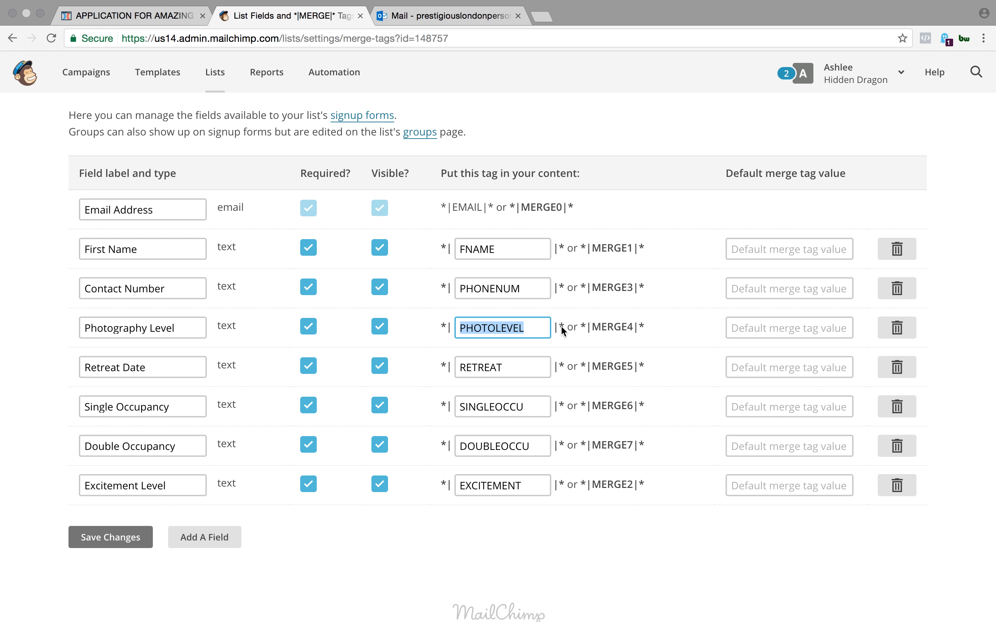
left_click(533, 328)
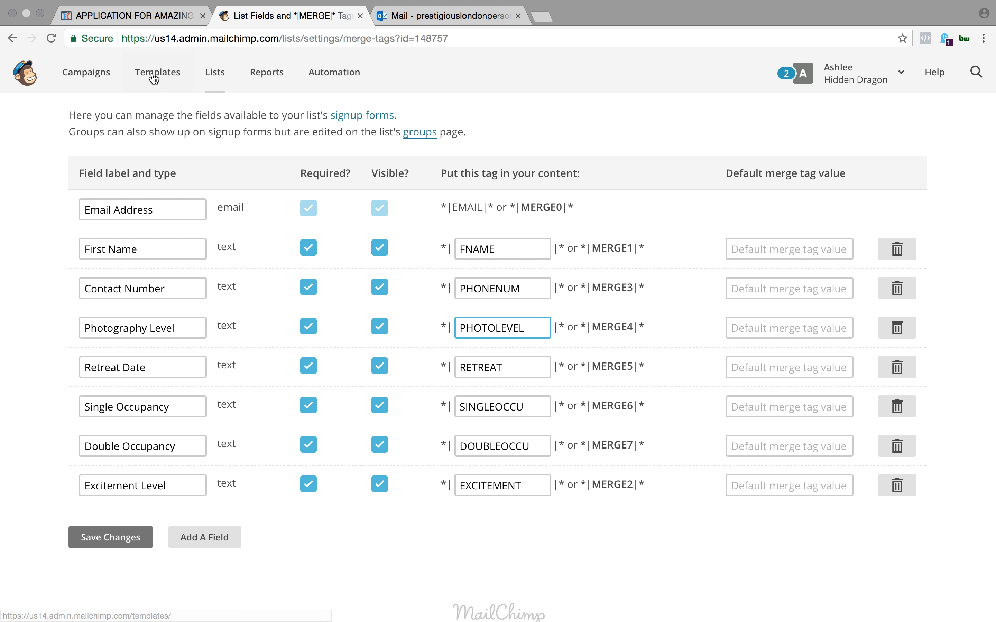
left_click(131, 15)
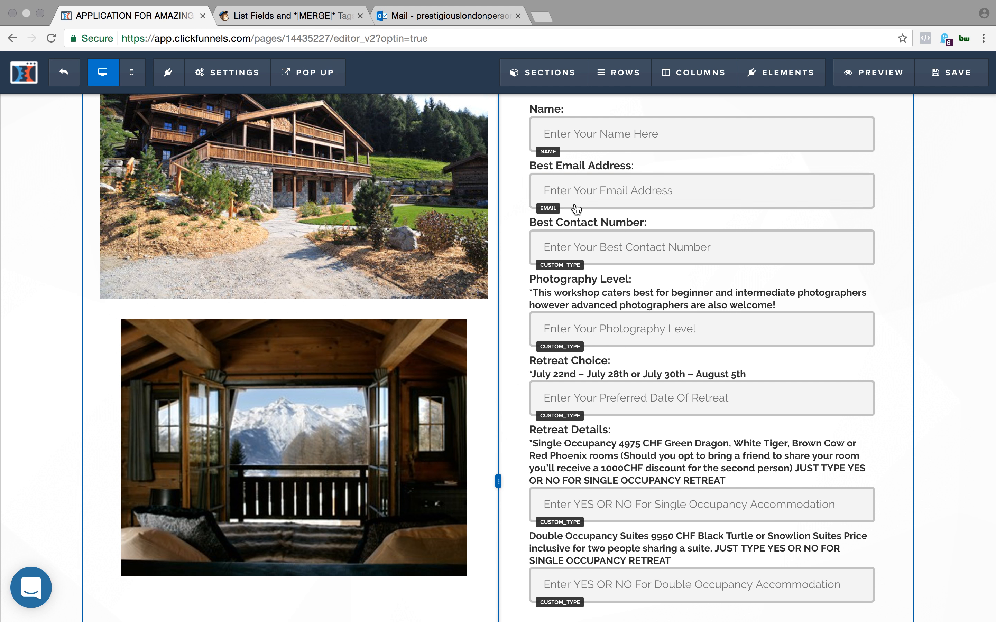
left_click(668, 328)
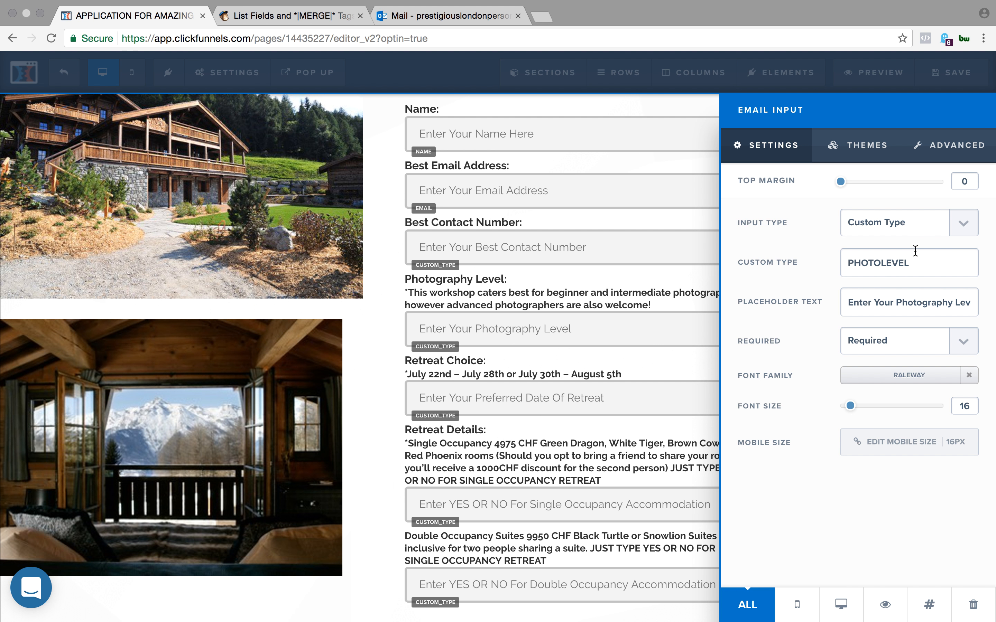
left_click(940, 231)
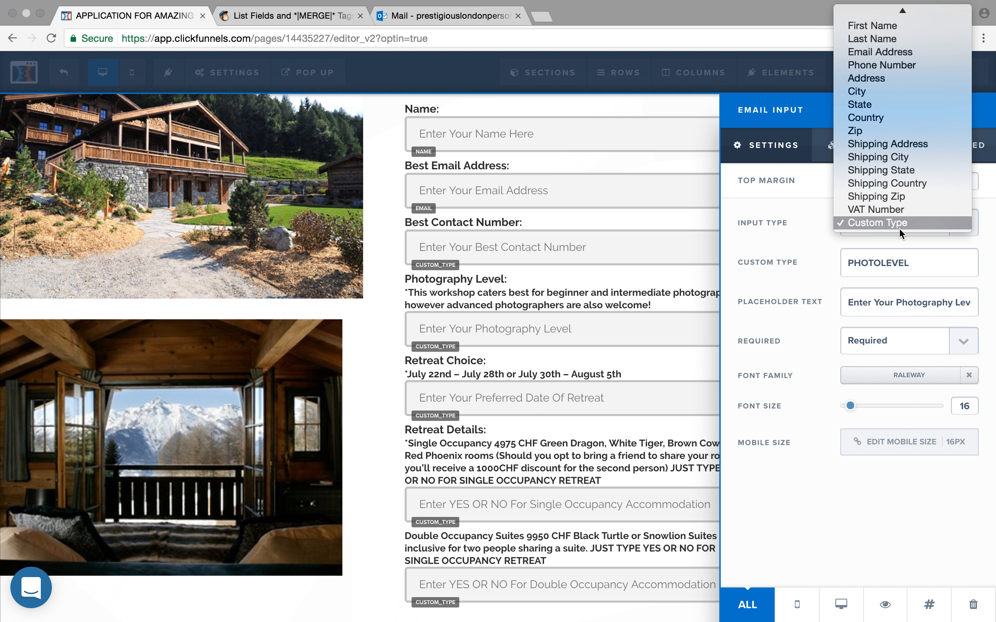
left_click(830, 278)
left_click_drag(924, 261, 844, 262)
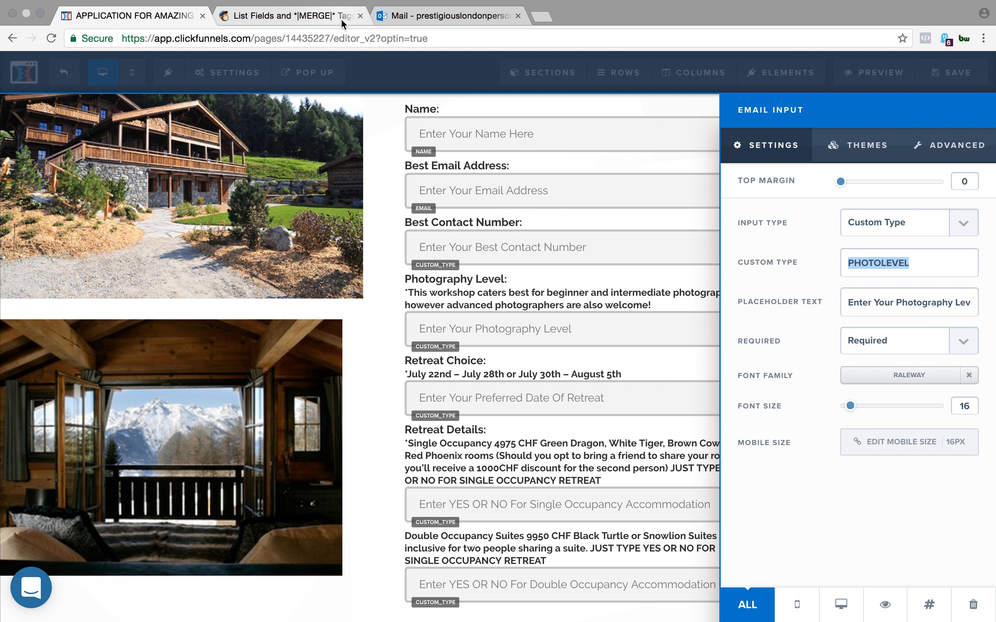
left_click(417, 195)
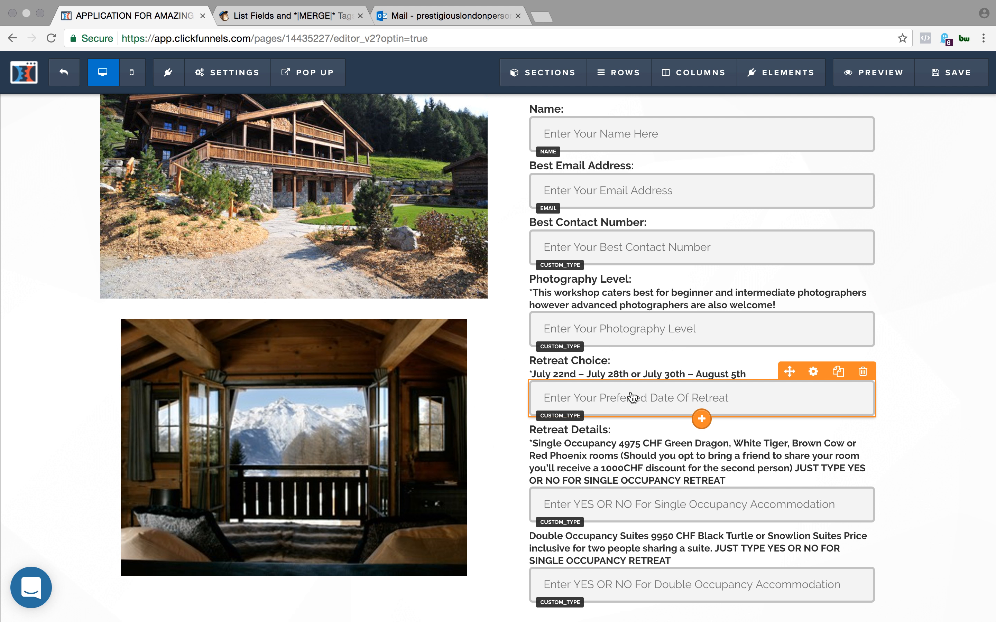
- Compare the Retreat Date field's RETREAT merge tag in MailChimp with the Retreat Choice input's custom type in ClickFunnels
left_click(288, 16)
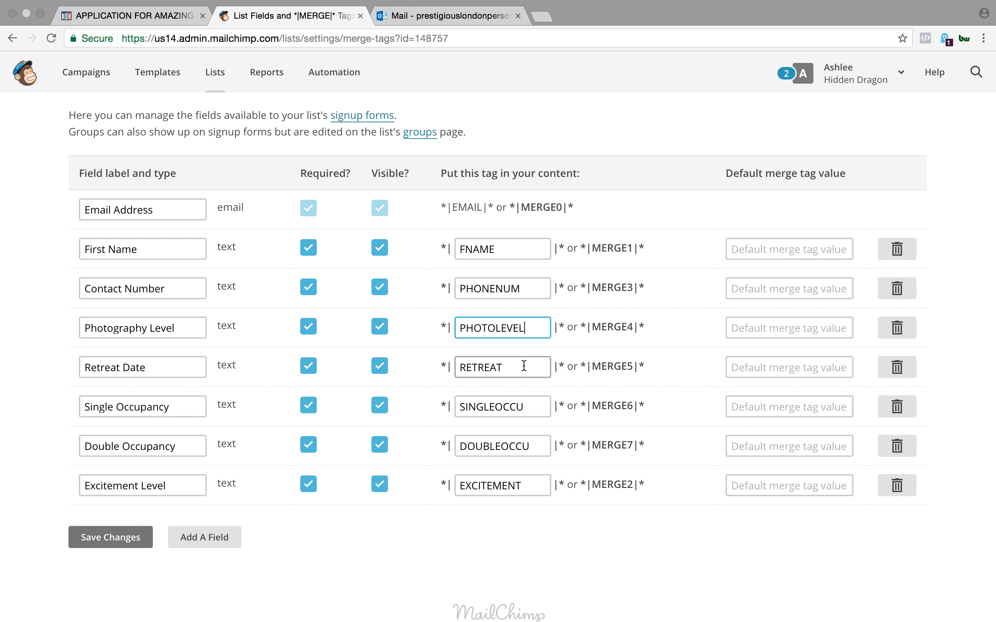
left_click_drag(523, 367, 461, 367)
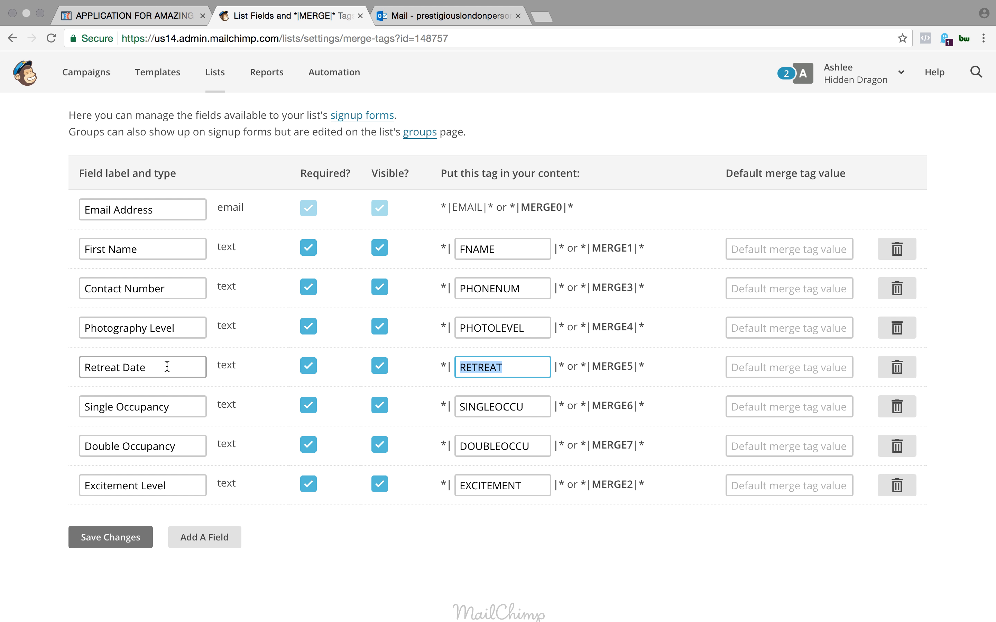
left_click(152, 15)
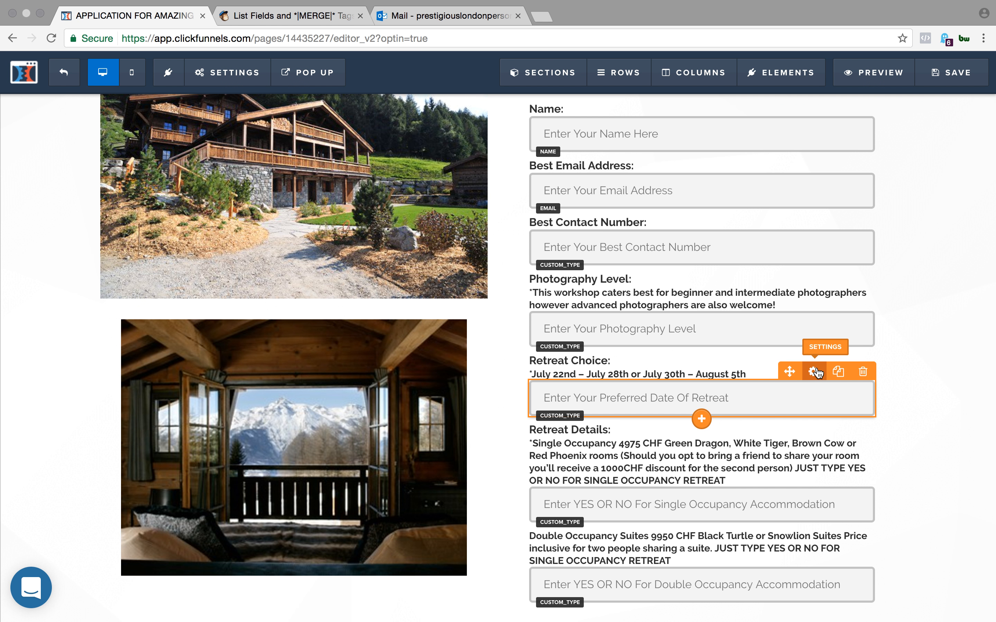
left_click(814, 371)
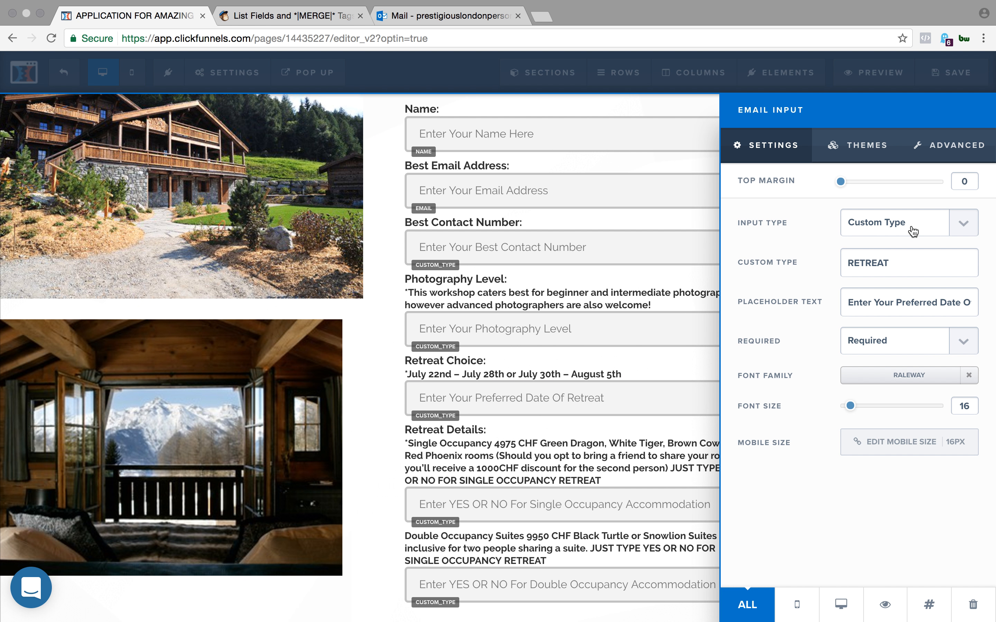
left_click_drag(884, 263, 846, 262)
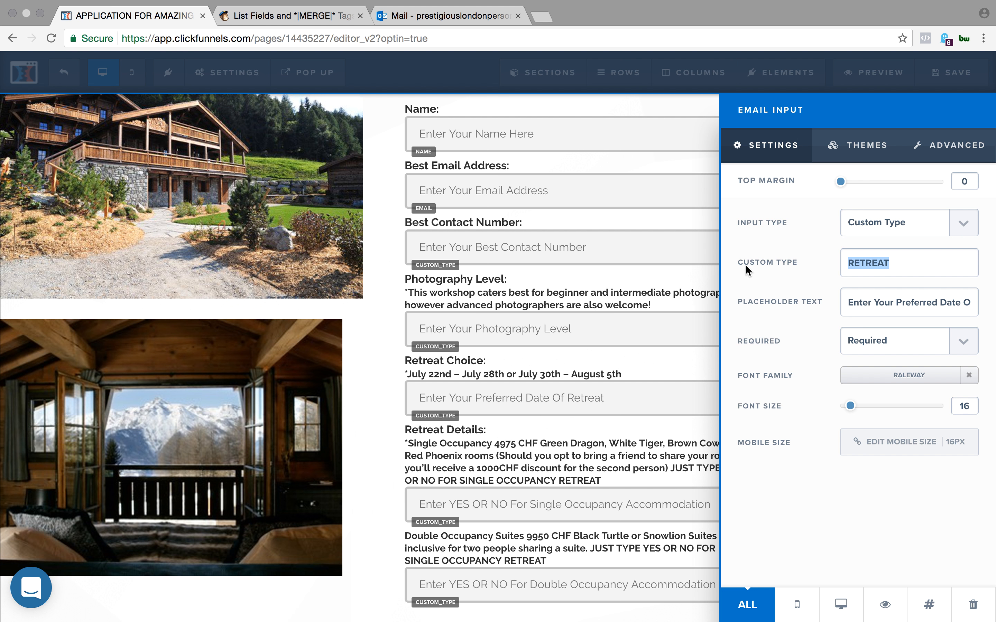
left_click(794, 262)
scroll(604, 344, "down", 3)
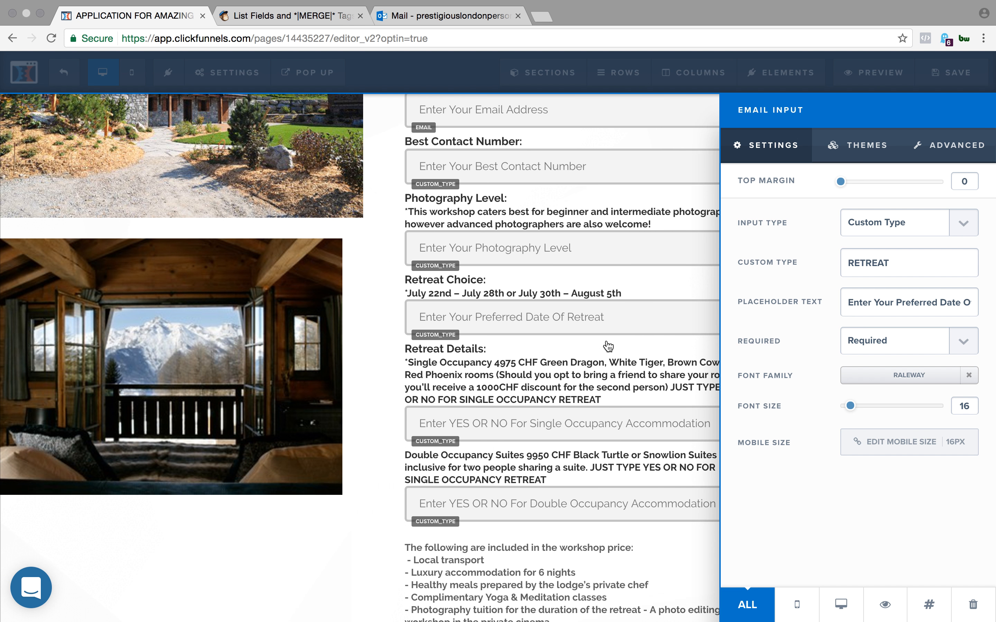
left_click(593, 437)
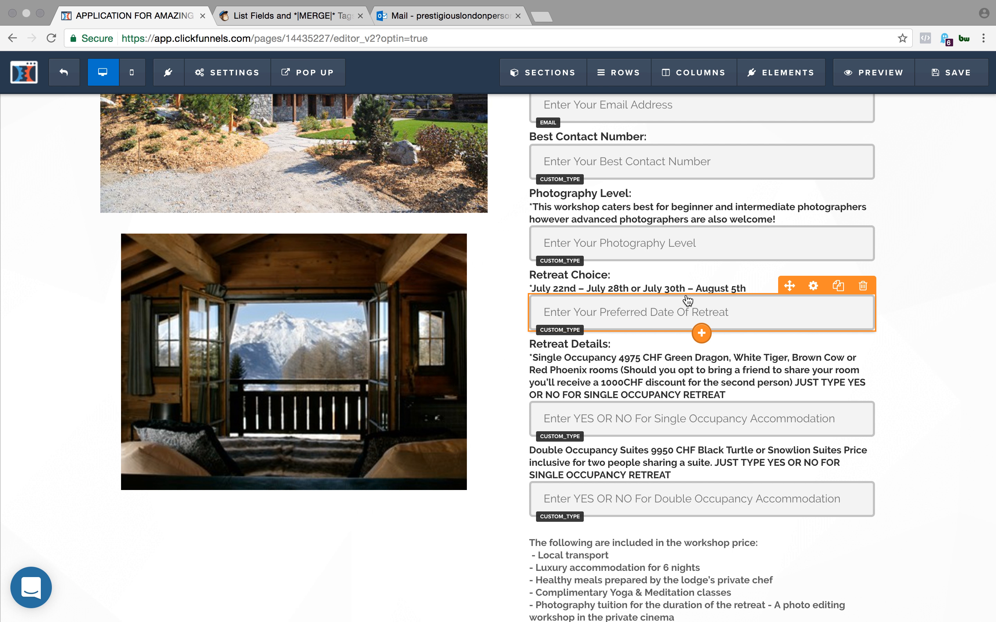
- Switch to MailChimp, save the list field changes and go to the Lists page
scroll(679, 342, "down", 3)
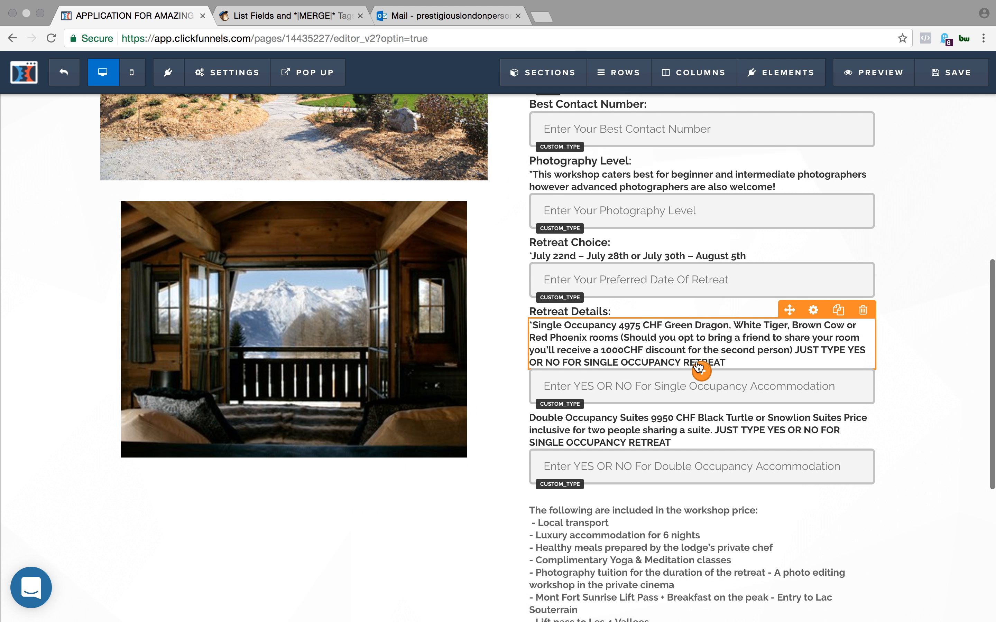
left_click(317, 16)
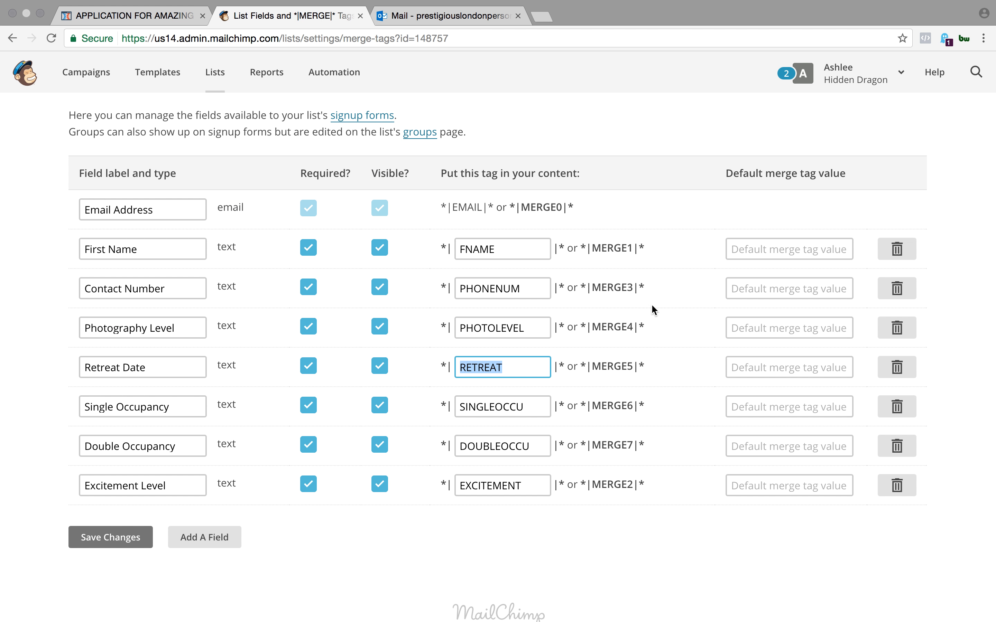
left_click(137, 546)
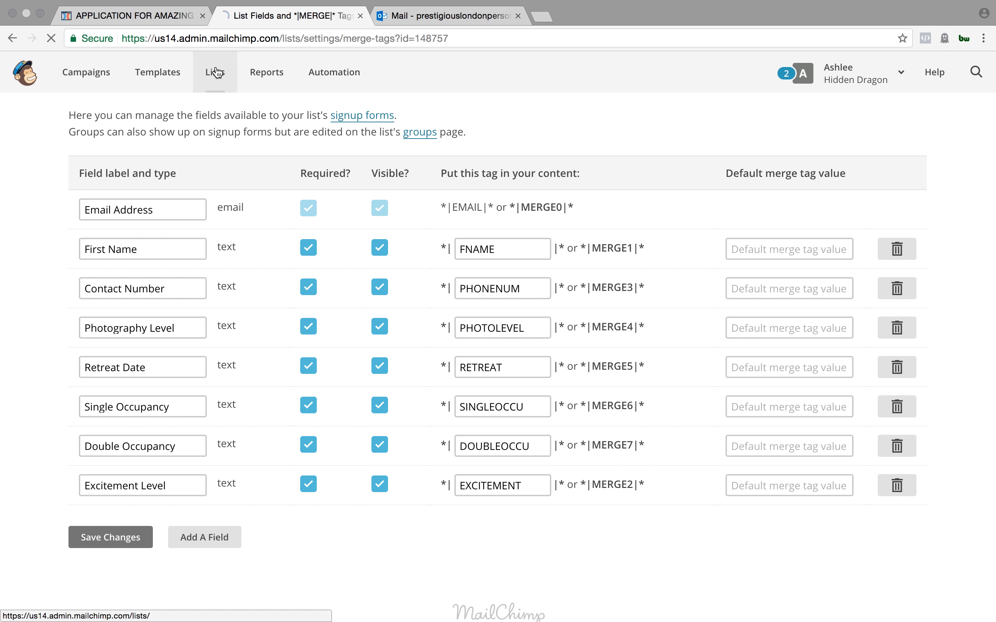
- Switch to ClickFunnels and check the action assigned to the Yes, Lets Get Booking! button
left_click(176, 15)
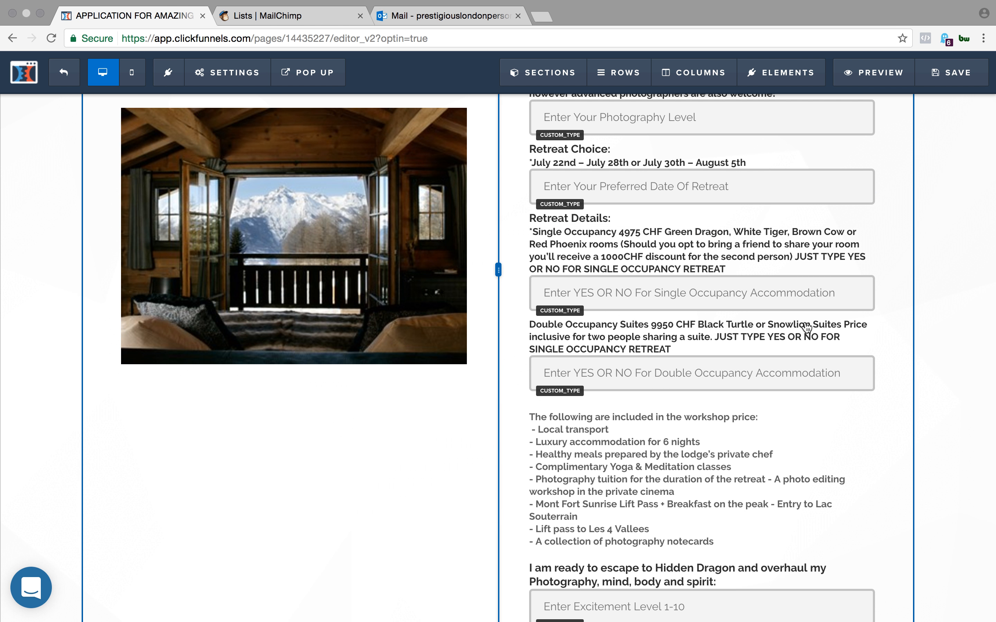
scroll(844, 337, "down", 5)
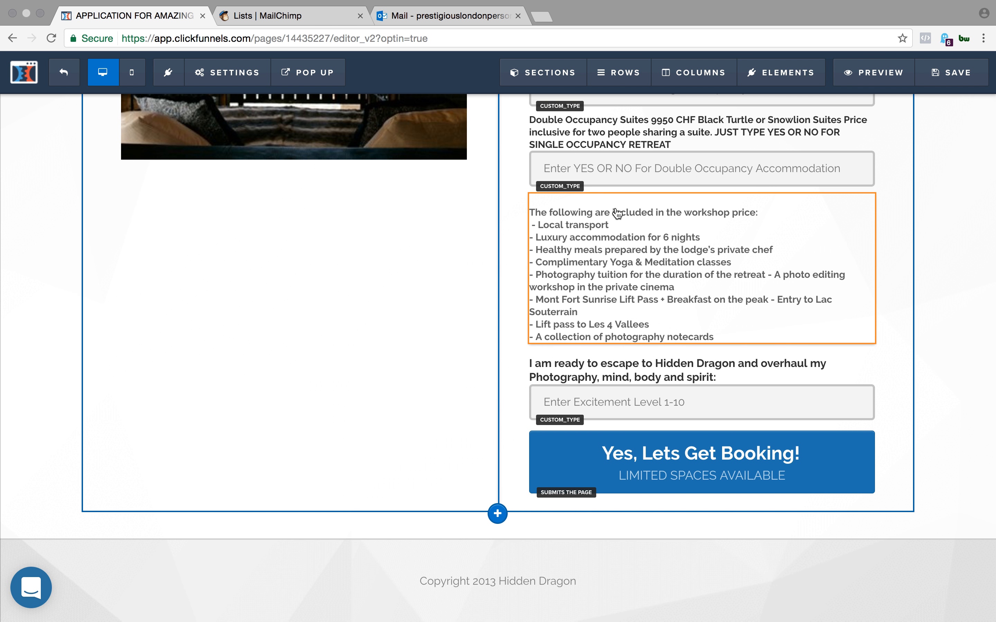
scroll(312, 356, "up", 2)
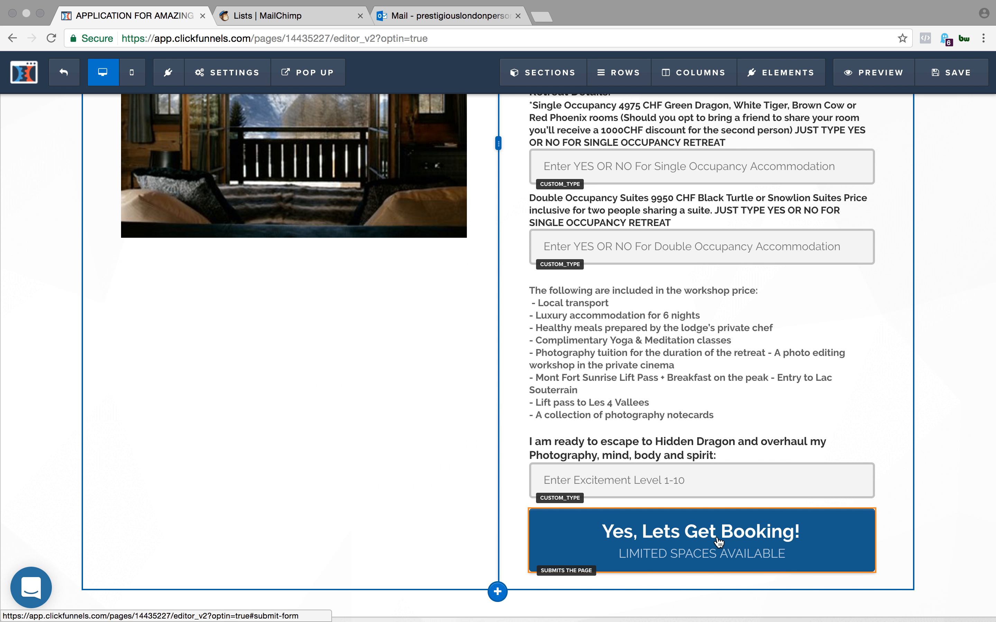
left_click(718, 543)
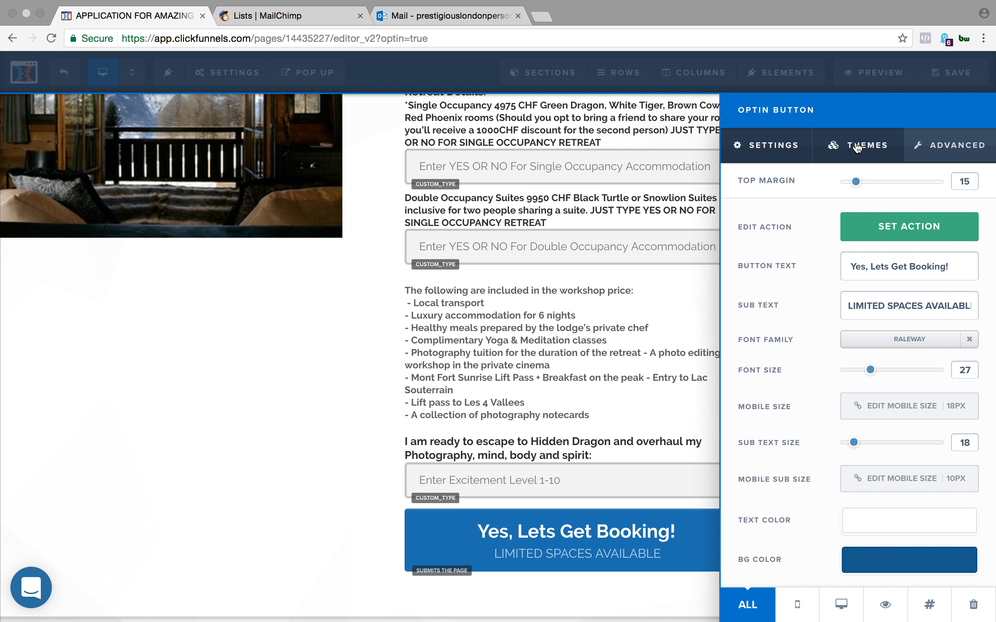
left_click(874, 233)
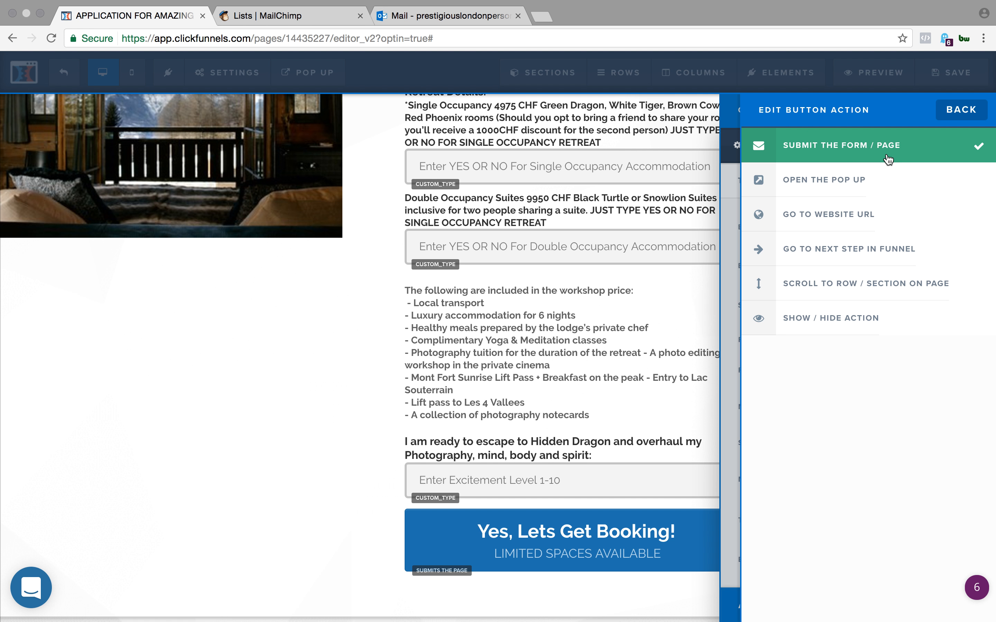
left_click(284, 333)
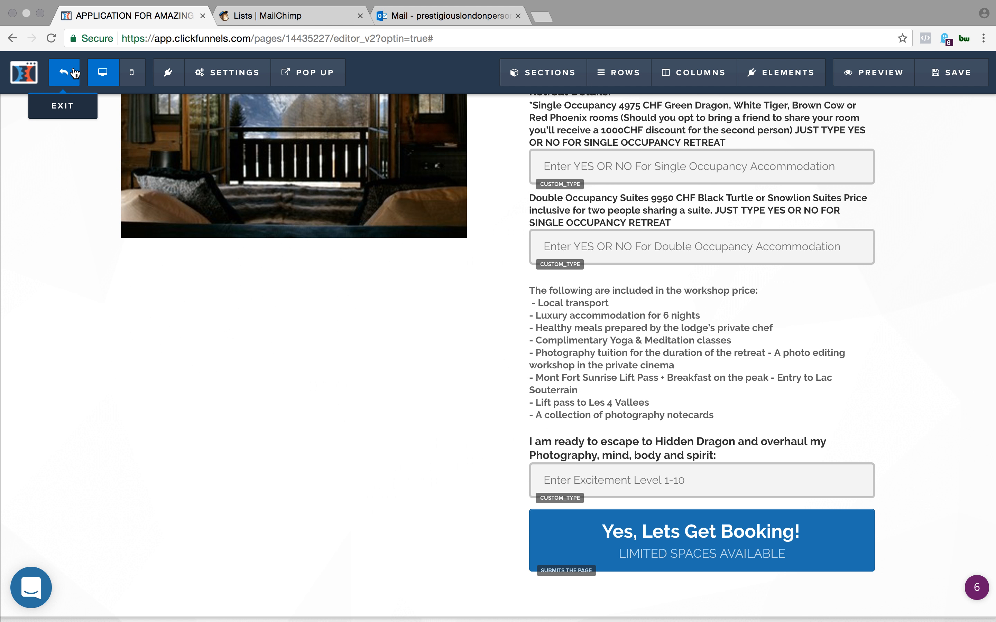
- Exit the page editor, open the funnel's Optin step and copy its page URL
left_click(74, 73)
left_click(591, 206)
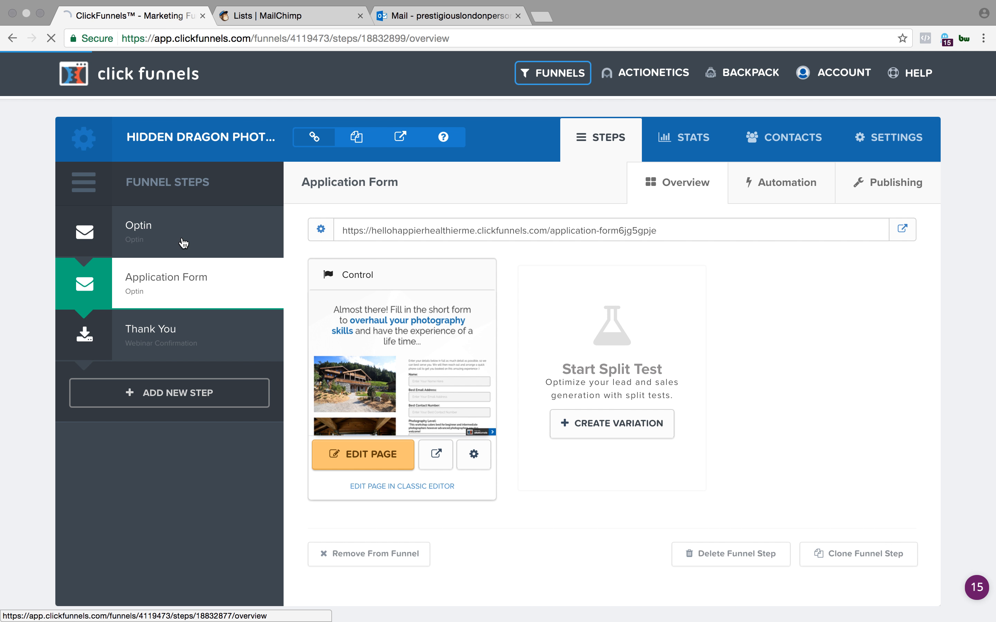
left_click(145, 218)
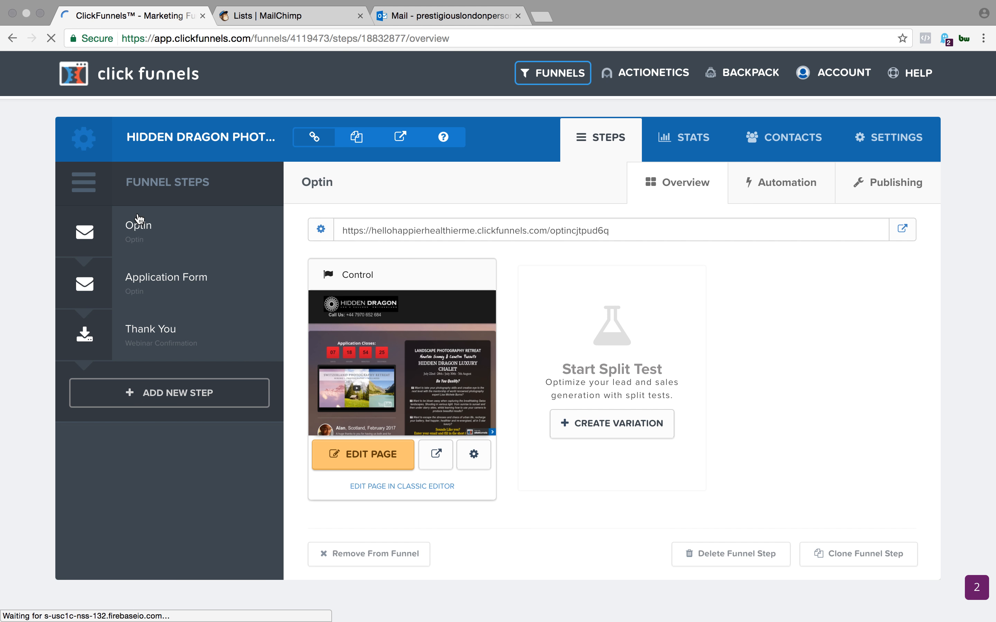
left_click_drag(617, 238, 336, 227)
key("super+c")
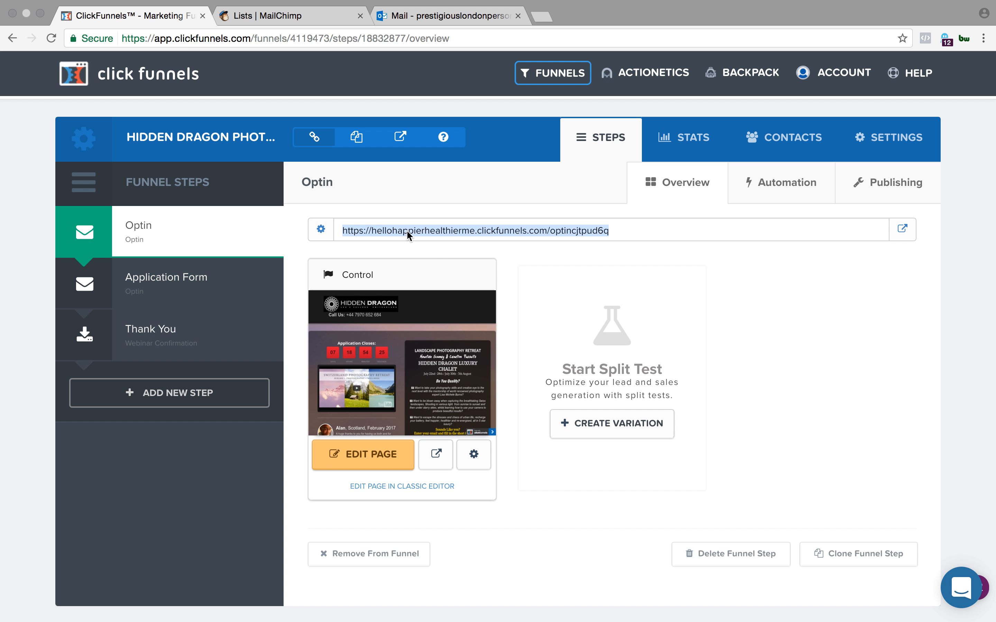
- Load the copied Optin page URL in a new incognito window
left_click(96, 8)
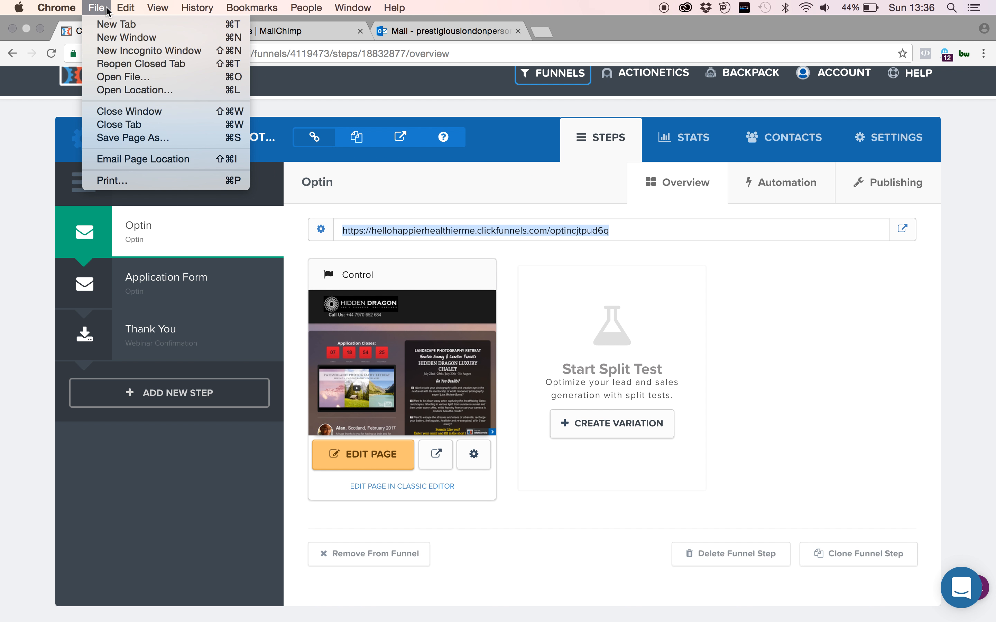
left_click(108, 52)
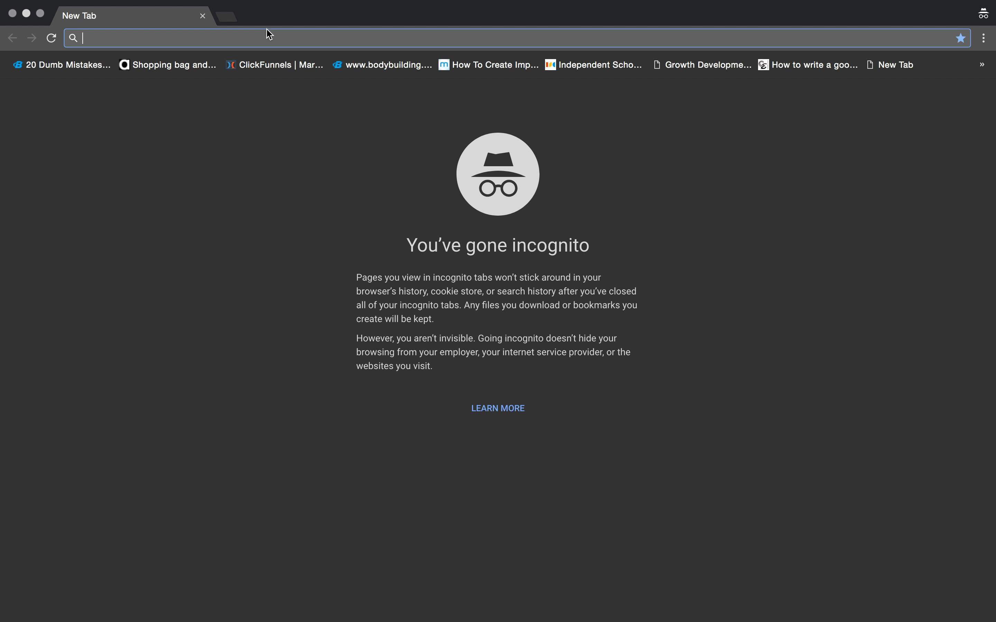
key("super+v")
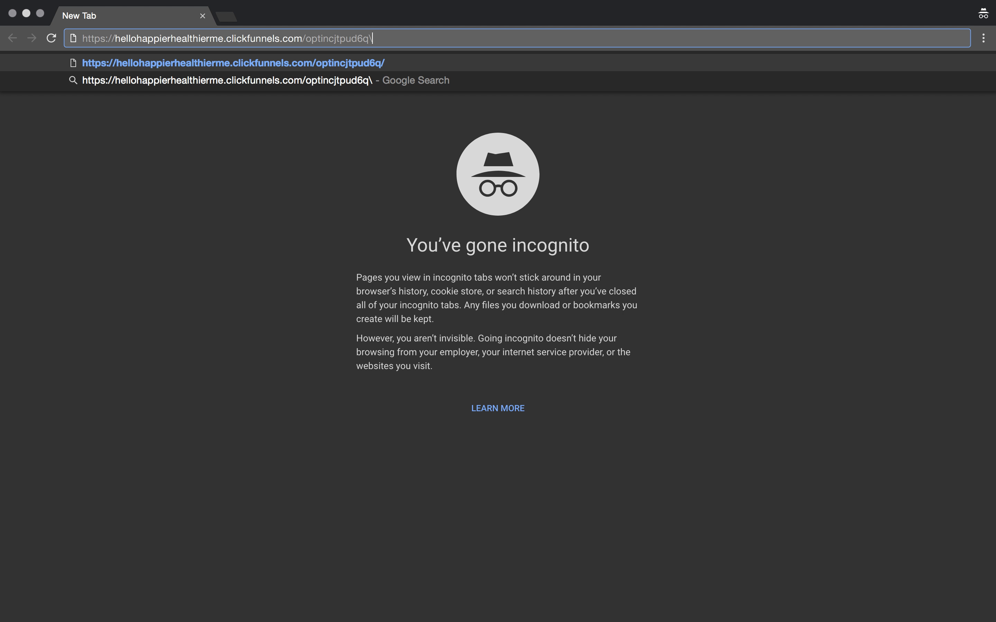
key("Return")
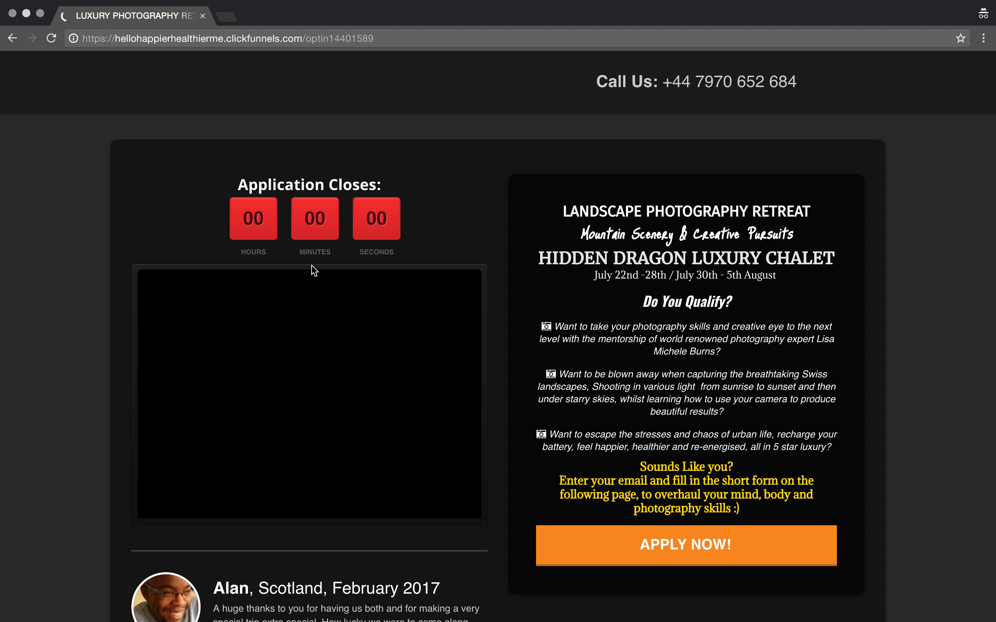
- Apply from the opt-in page with TEST as the name and the test email address, and submit the pop-up form
scroll(621, 316, "down", 2)
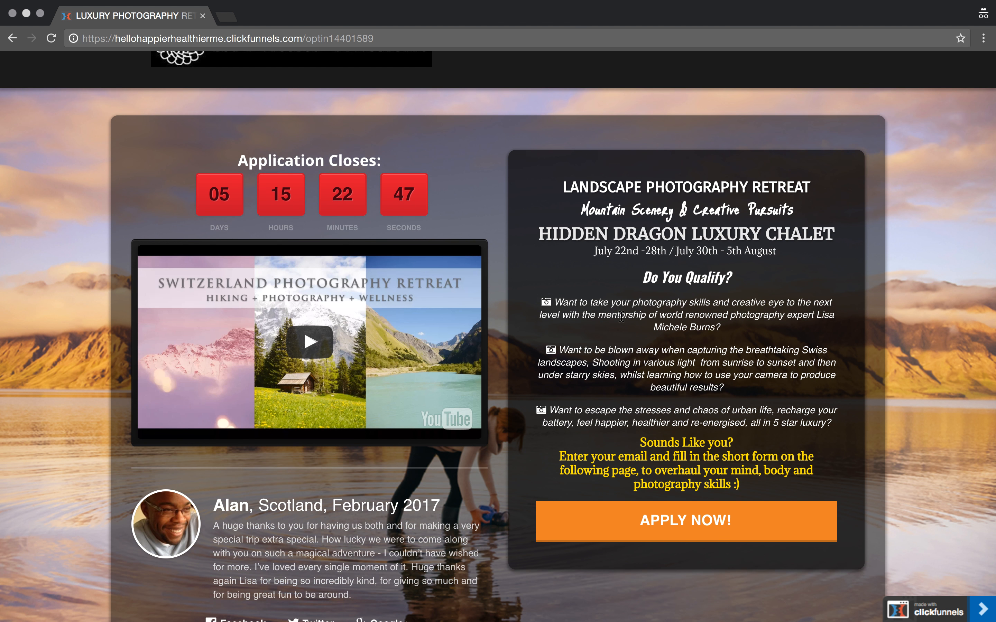
scroll(621, 316, "down", 2)
left_click(736, 452)
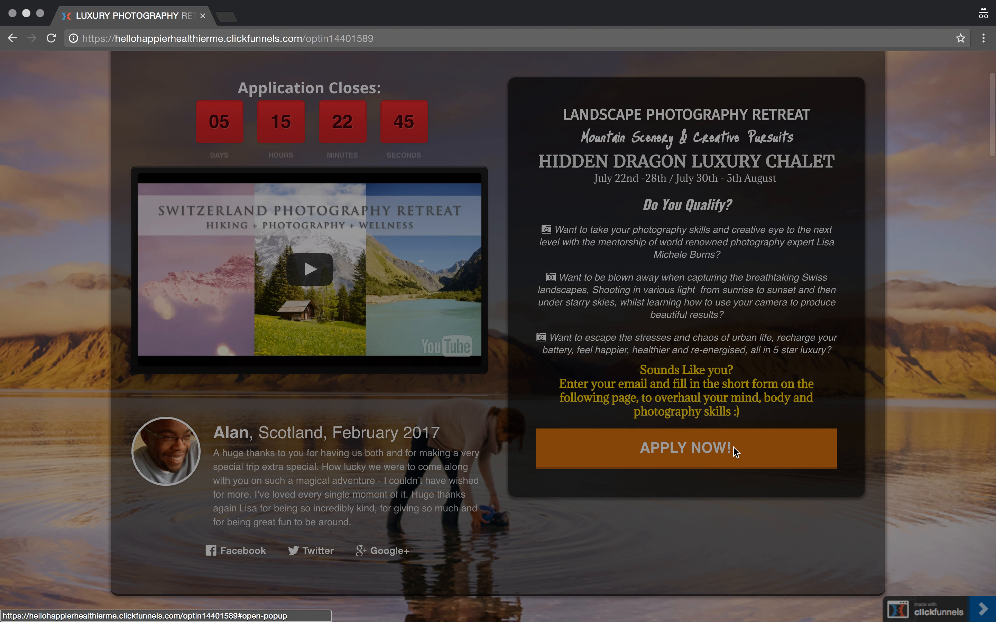
left_click(606, 303)
type("N")
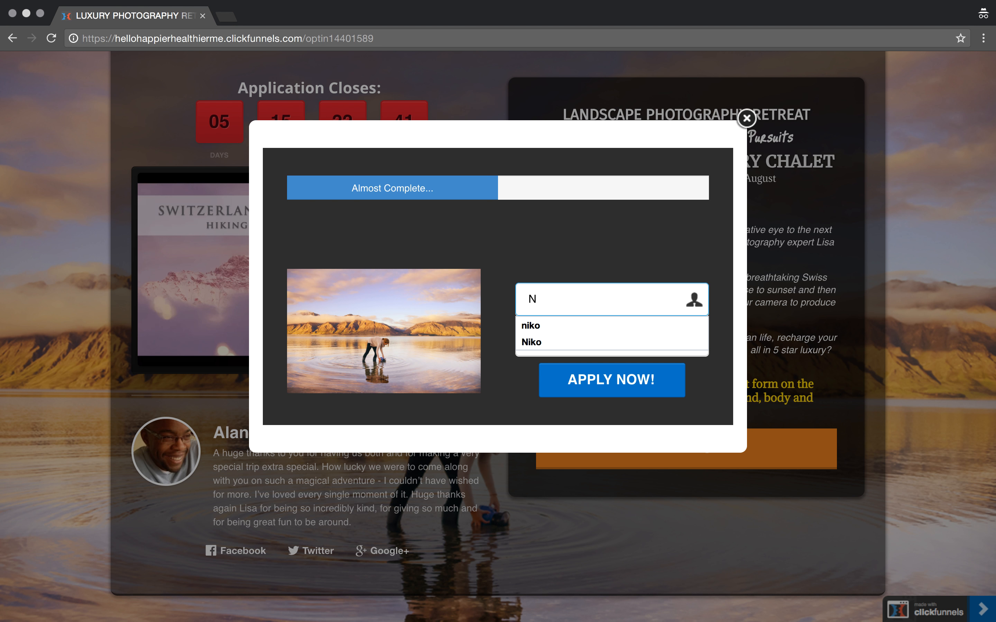
key("BackSpace")
type("TE")
left_click(597, 344)
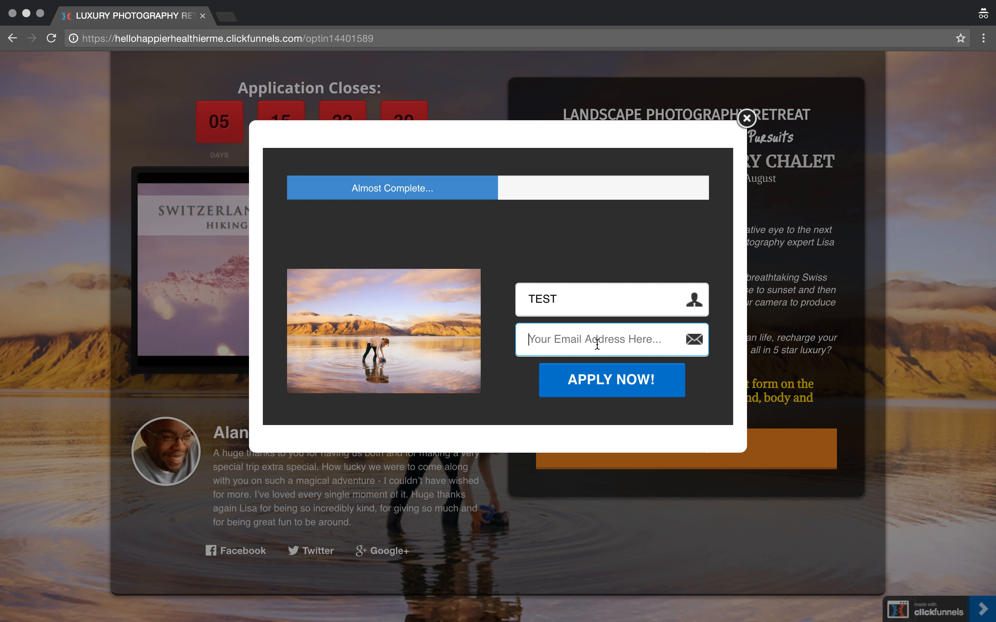
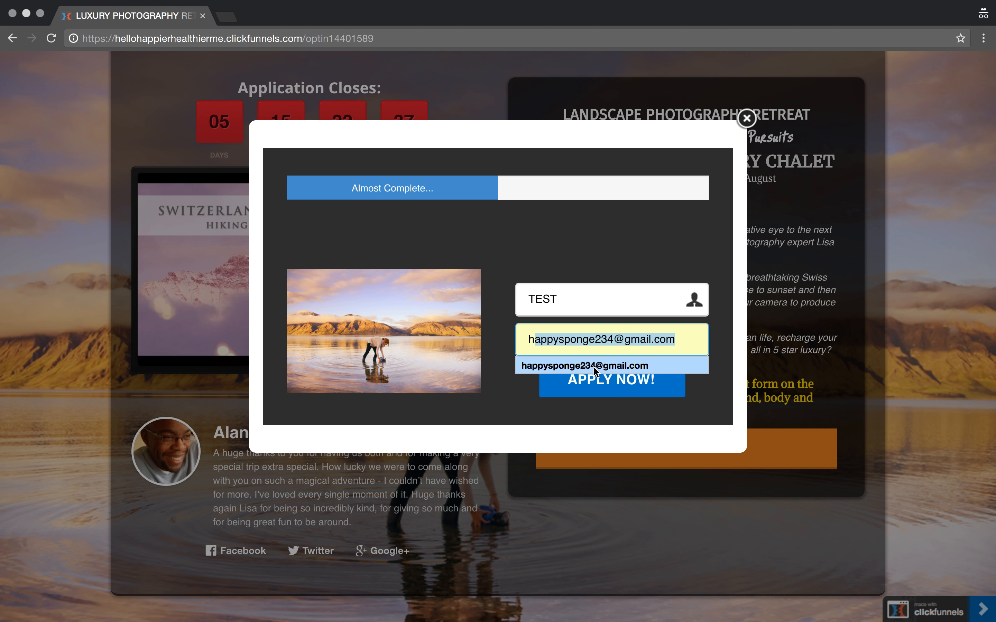
left_click(592, 363)
left_click(593, 382)
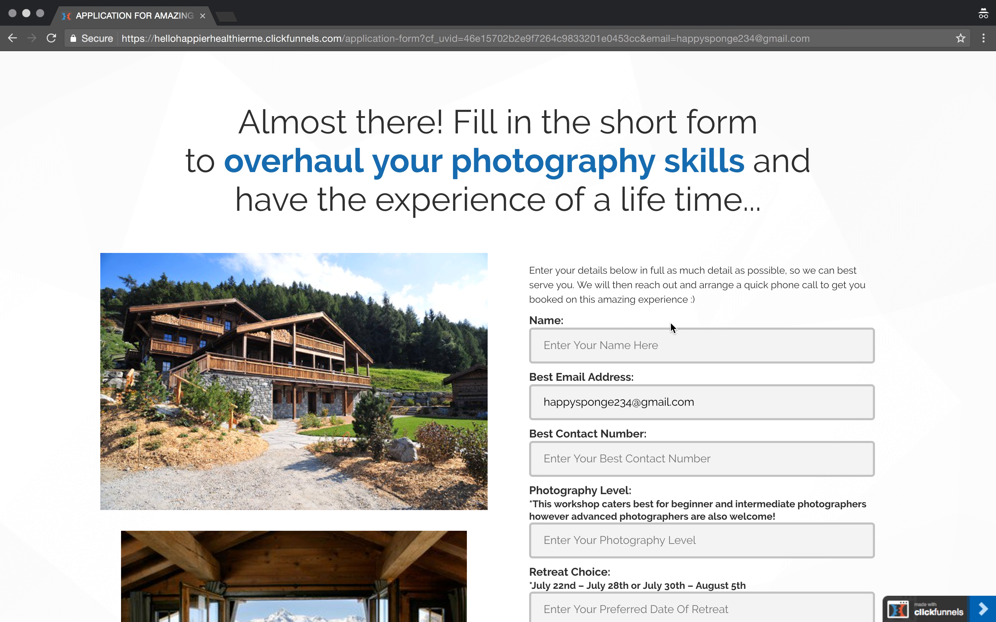
- Enter TEST as the name on the application form and fill in the best contact number
left_click(655, 355)
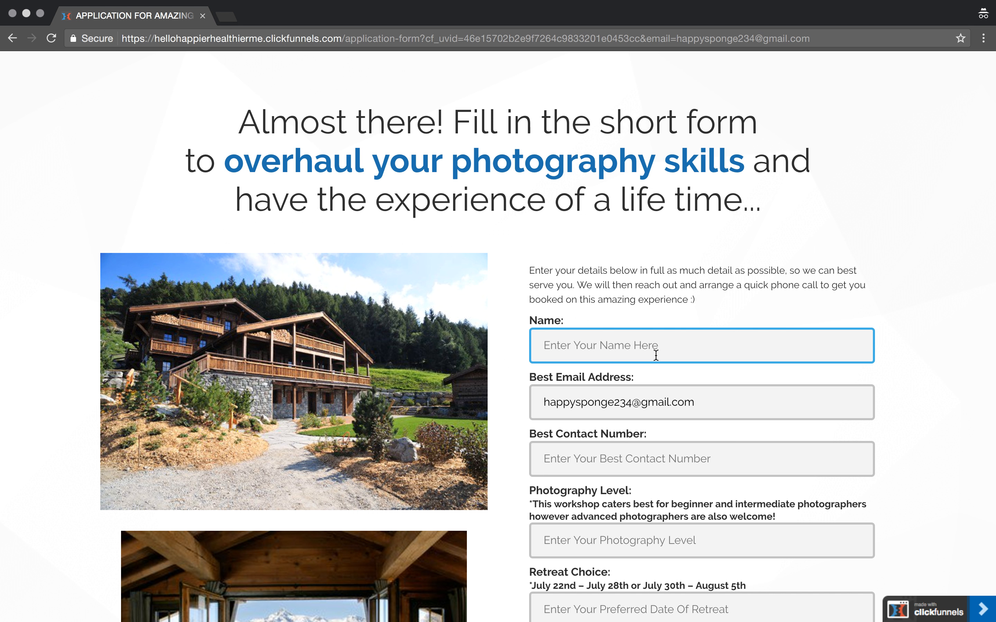
type("TEST")
scroll(661, 391, "down", 3)
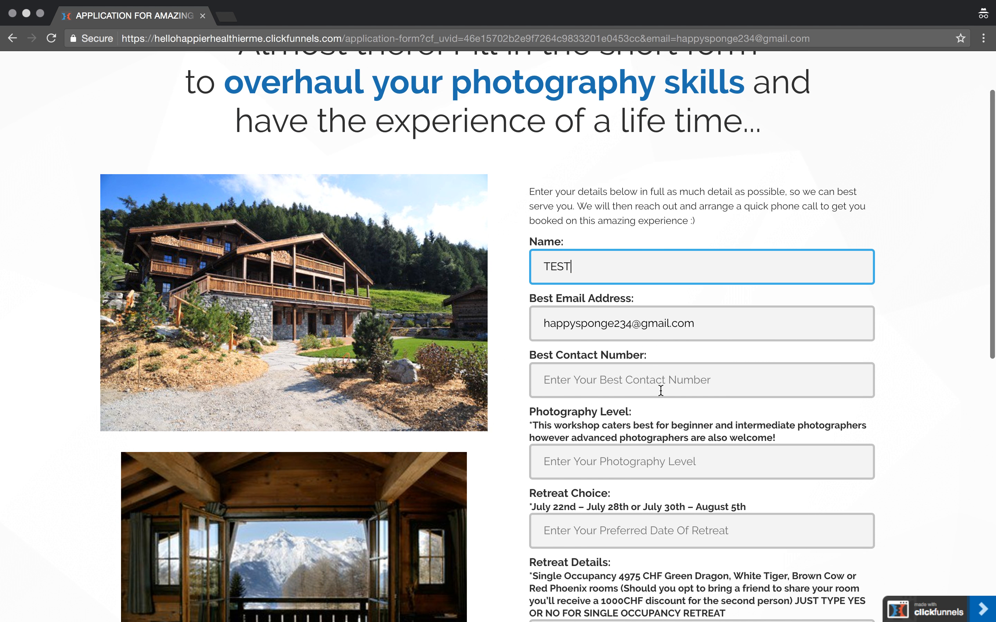
left_click(661, 390)
- Enter 9 as the Photography Level and 30TH as the Retreat Choice
left_click(668, 477)
left_click(687, 453)
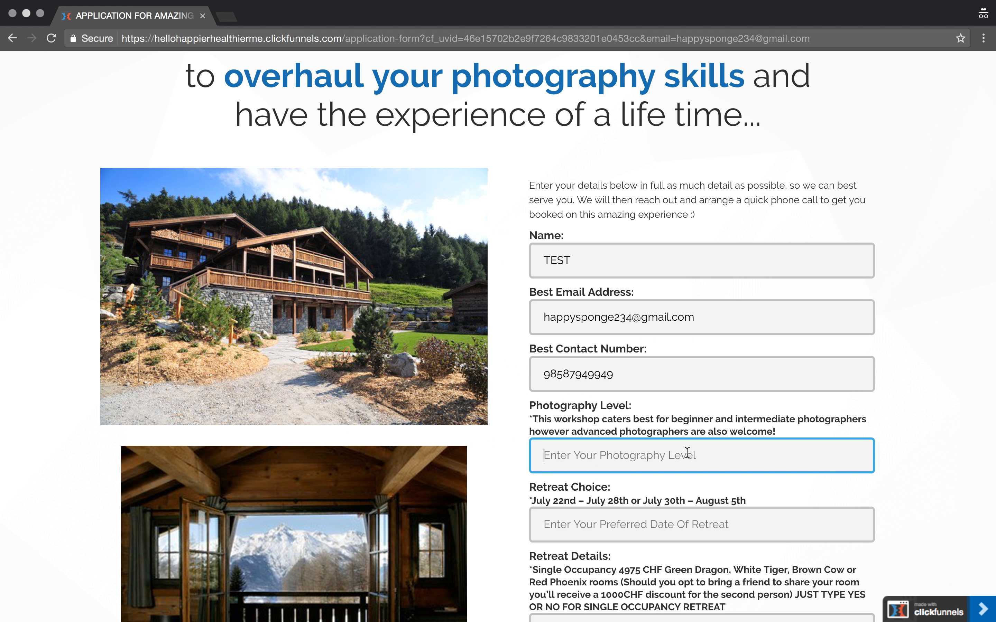
type("9")
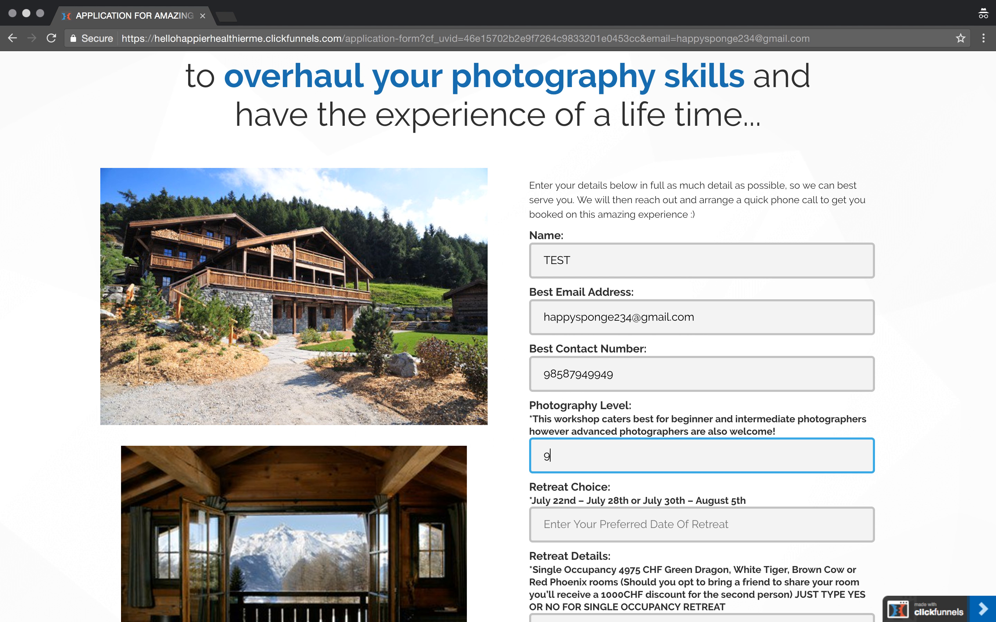
scroll(638, 506, "down", 3)
left_click(667, 447)
type("30TH")
- Answer YES for single occupancy accommodation and NO for double occupancy accommodation in the Retreat Details
scroll(704, 434, "down", 5)
left_click(742, 331)
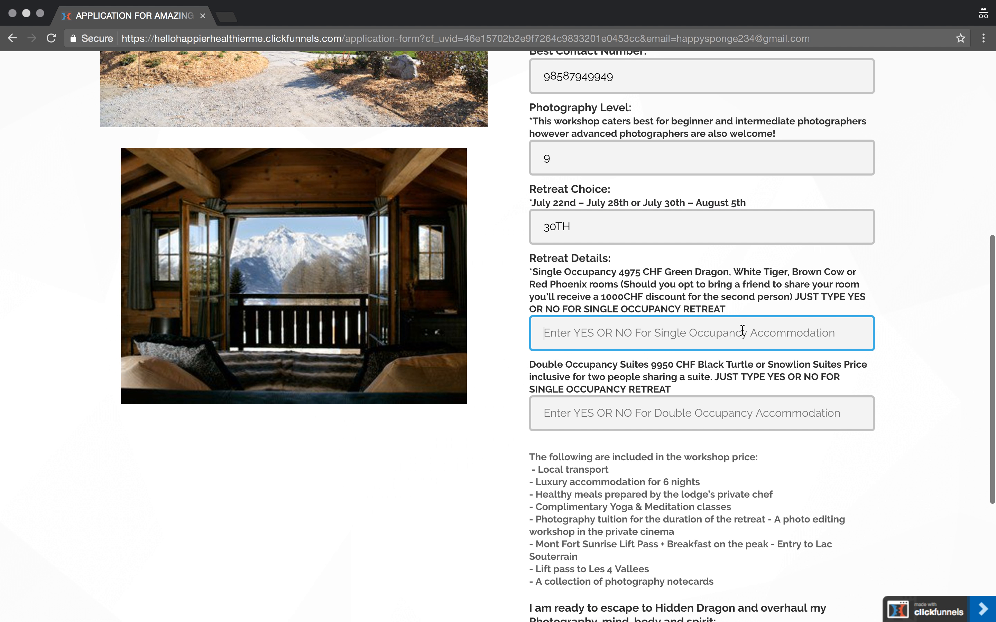
type("YES")
left_click(698, 419)
type("Y")
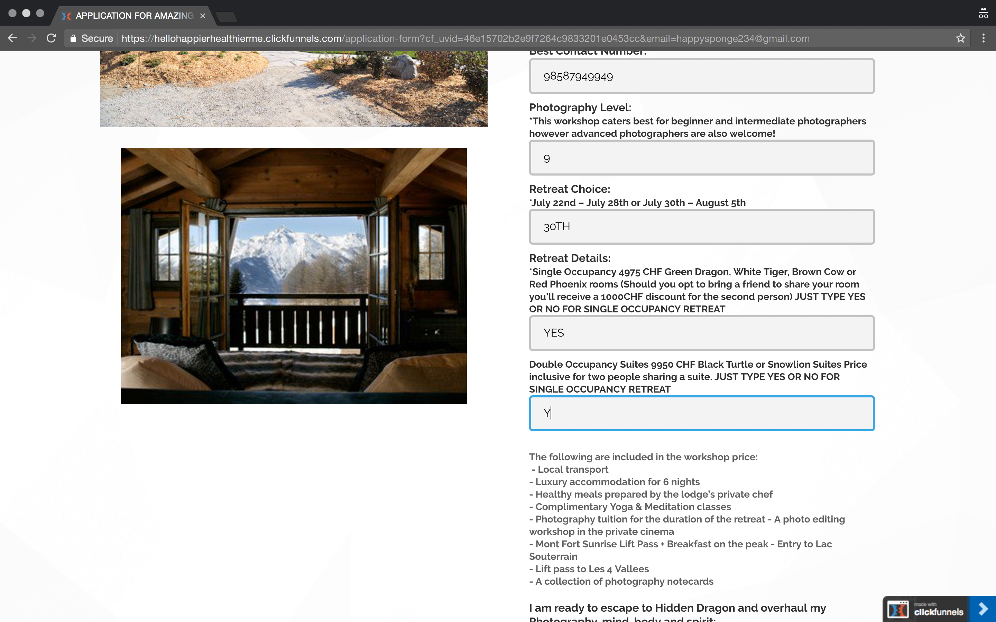
type("ES")
key("BackSpace")
key("BackSpace")
key("BackSpace")
type("NO")
- Enter 100000 as the excitement level and submit the application form
scroll(648, 427, "down", 6)
left_click(602, 411)
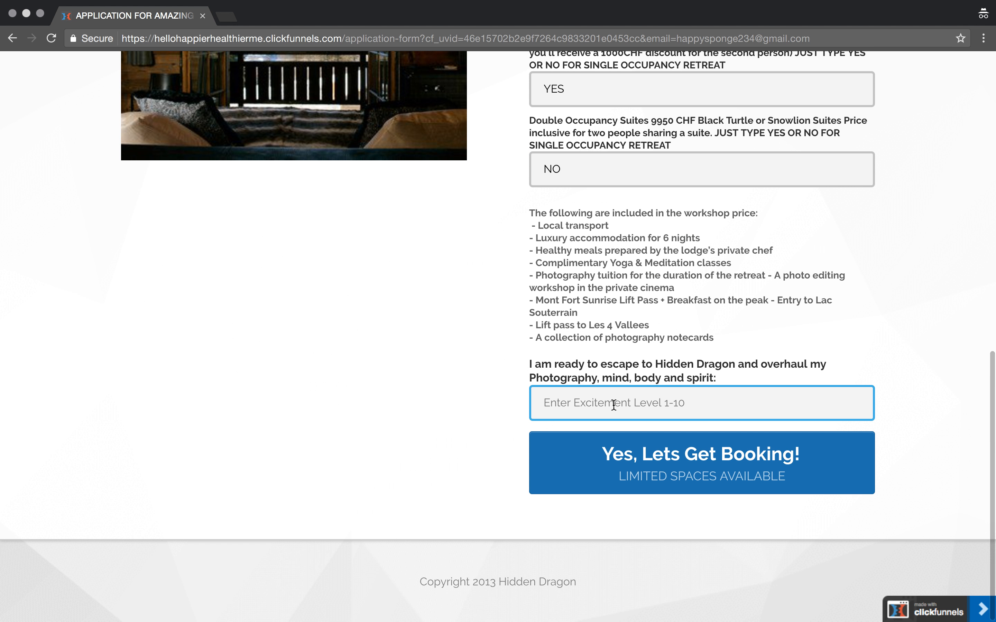
type("100000")
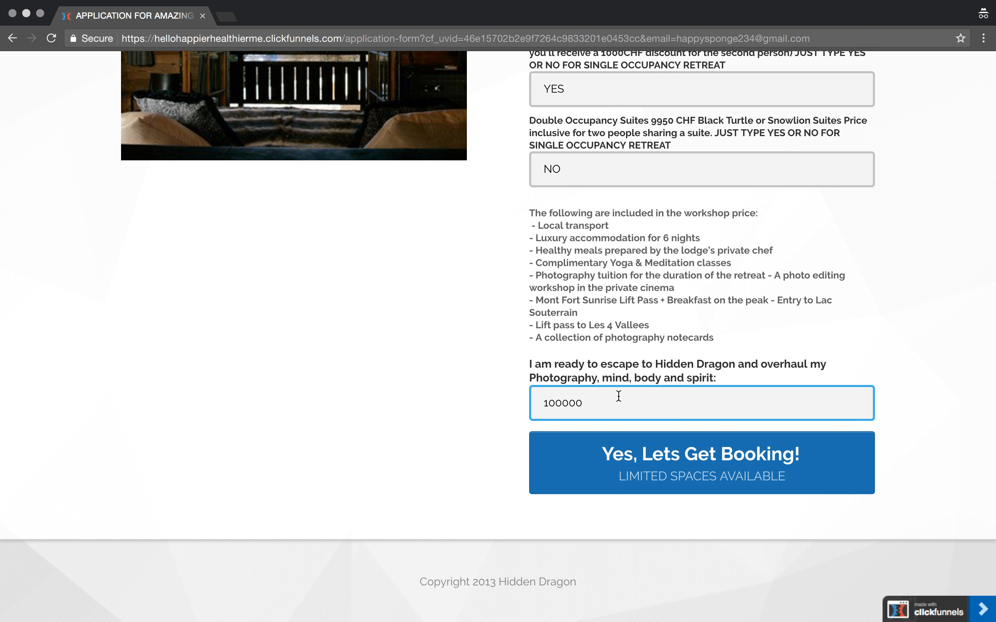
left_click(716, 469)
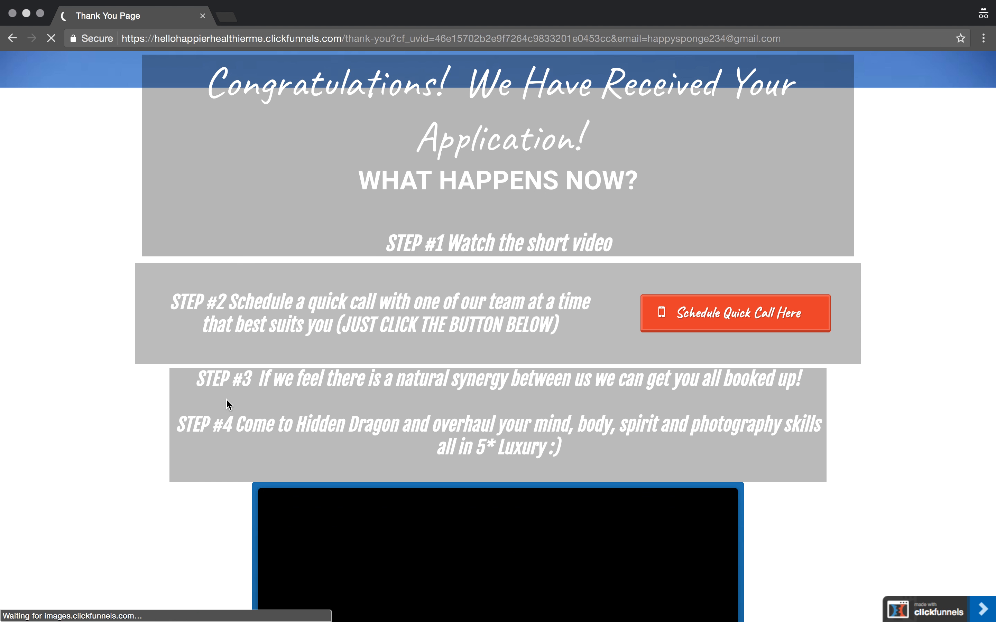
- Look over the Thank You page that follows the application and close the incognito window
scroll(509, 302, "down", 5)
scroll(506, 301, "down", 4)
scroll(502, 300, "up", 9)
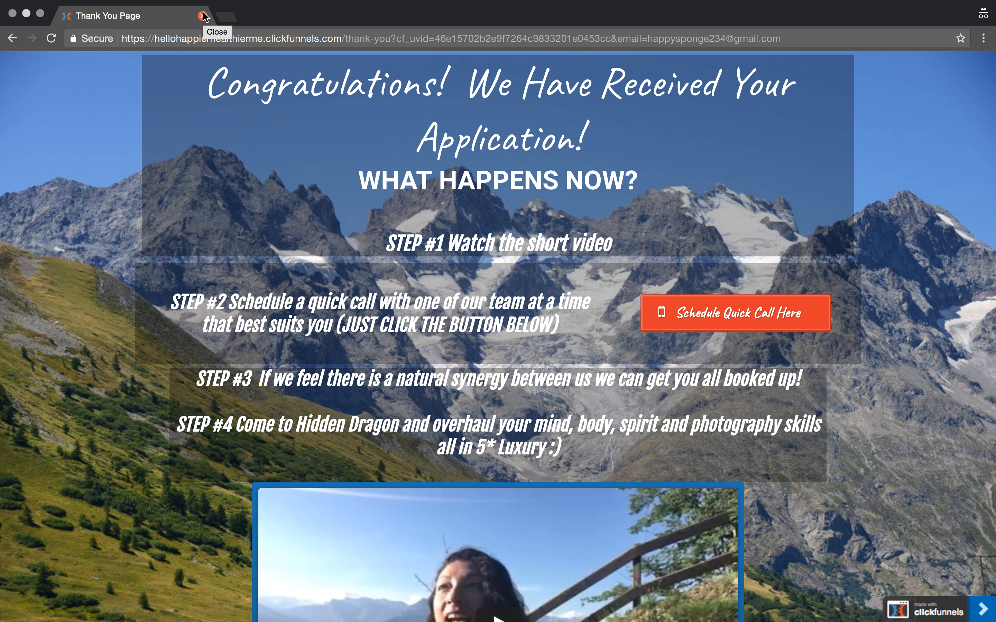
left_click(203, 17)
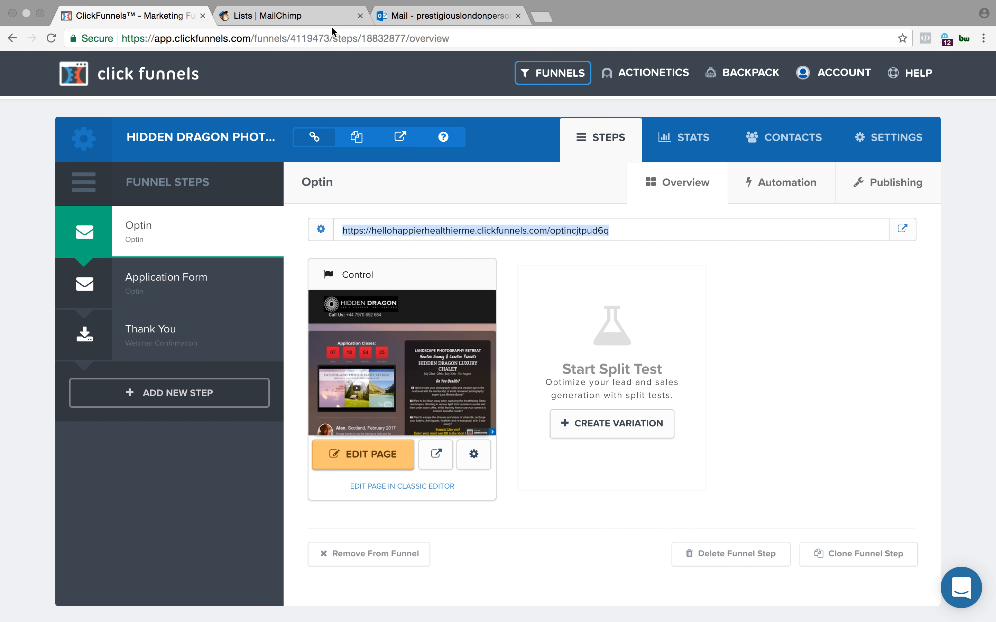
- Switch to MailChimp, refresh the lists, and check the TEST subscriber's columns and details in the Hidden Dragon Photography Retreat list
left_click(317, 15)
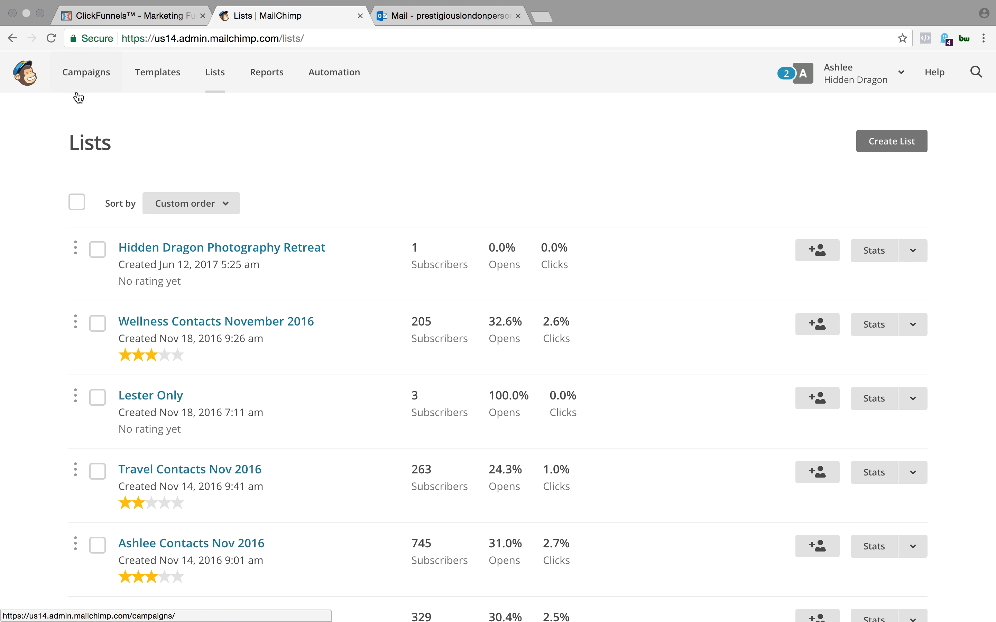
left_click(57, 40)
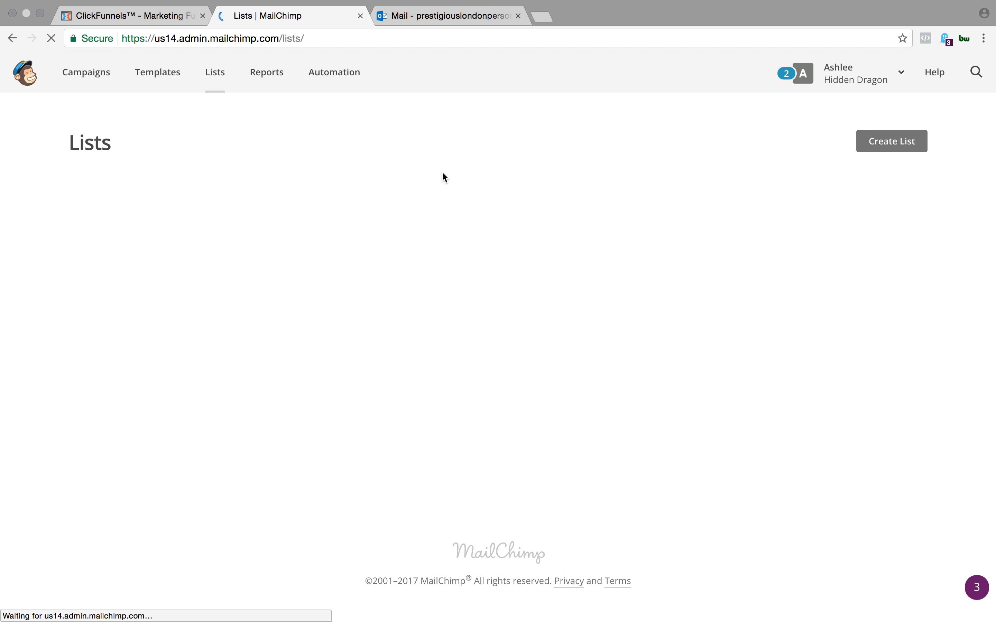
left_click(258, 249)
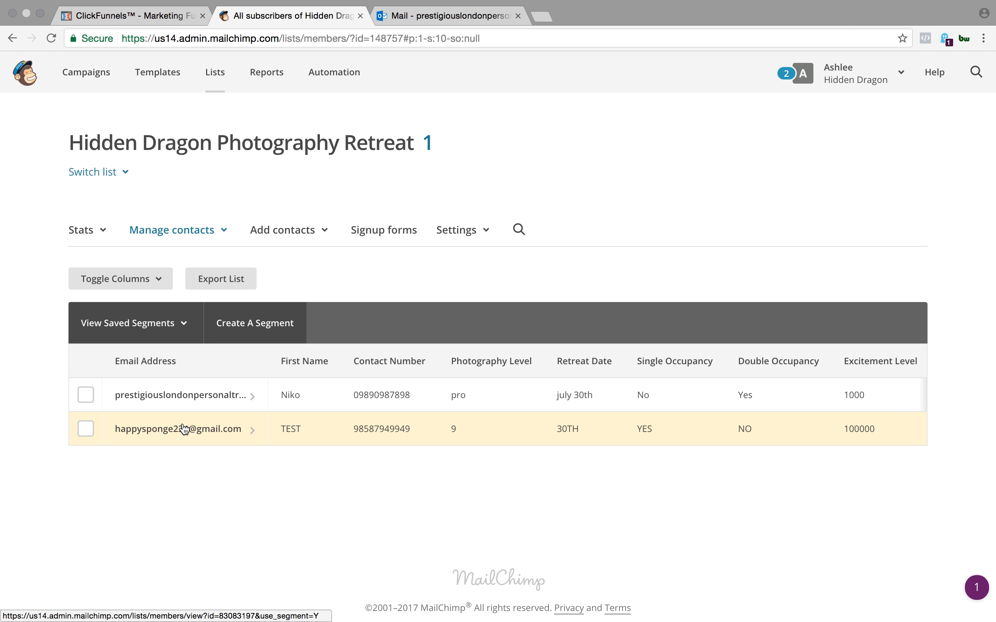
scroll(765, 434, "right", 5)
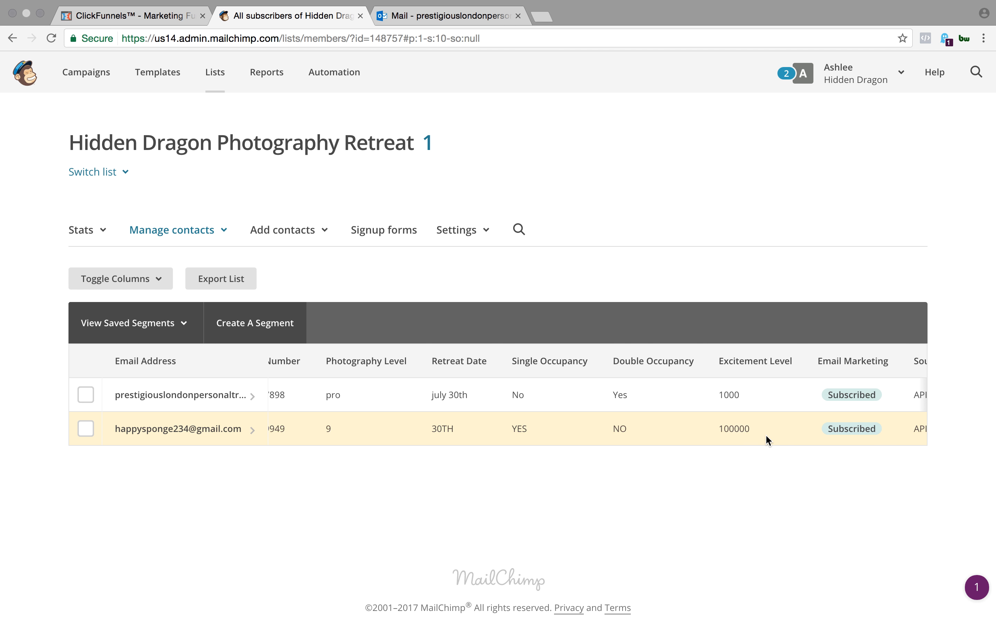
scroll(766, 434, "left", 5)
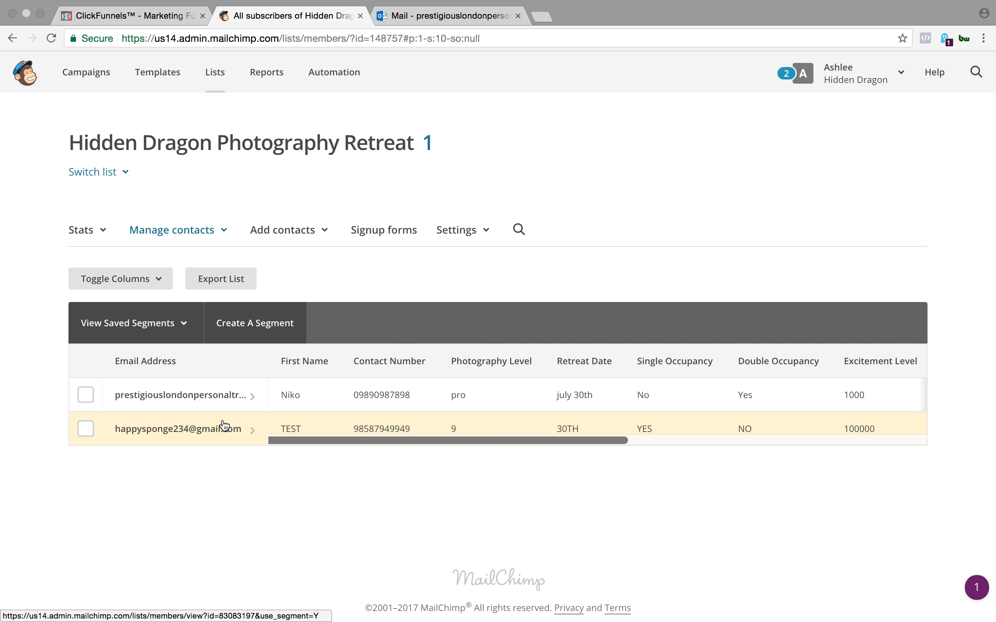
left_click(201, 430)
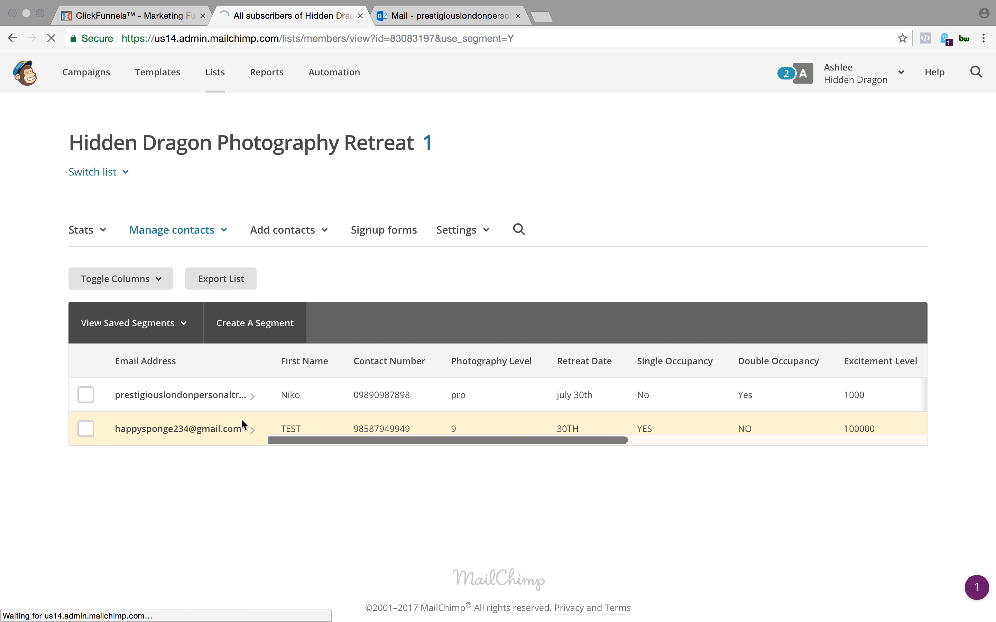
scroll(392, 431, "down", 4)
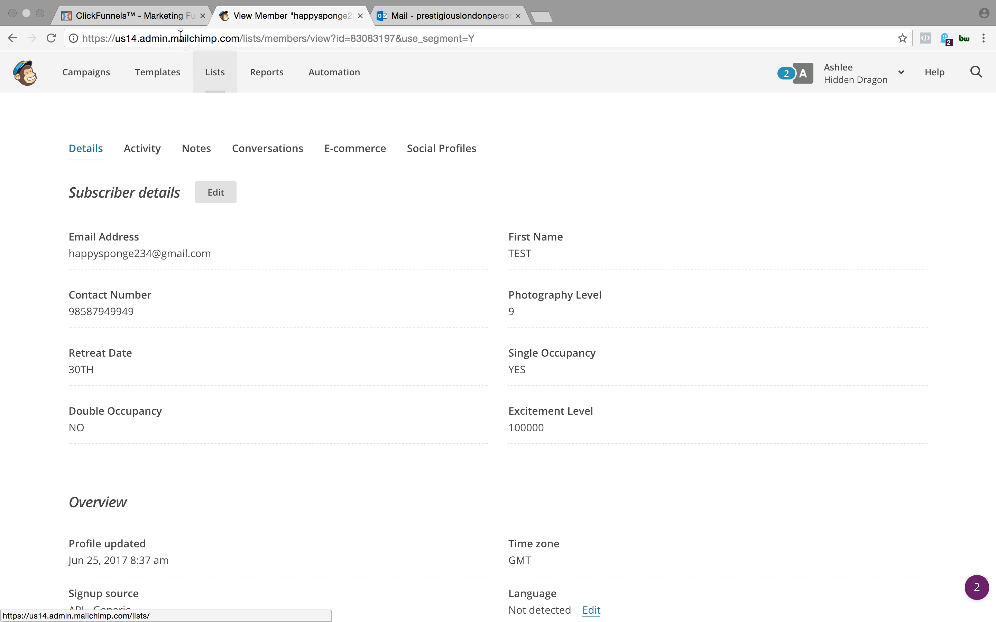
- Switch to ClickFunnels and open the Application Form step's page in the editor
left_click(172, 24)
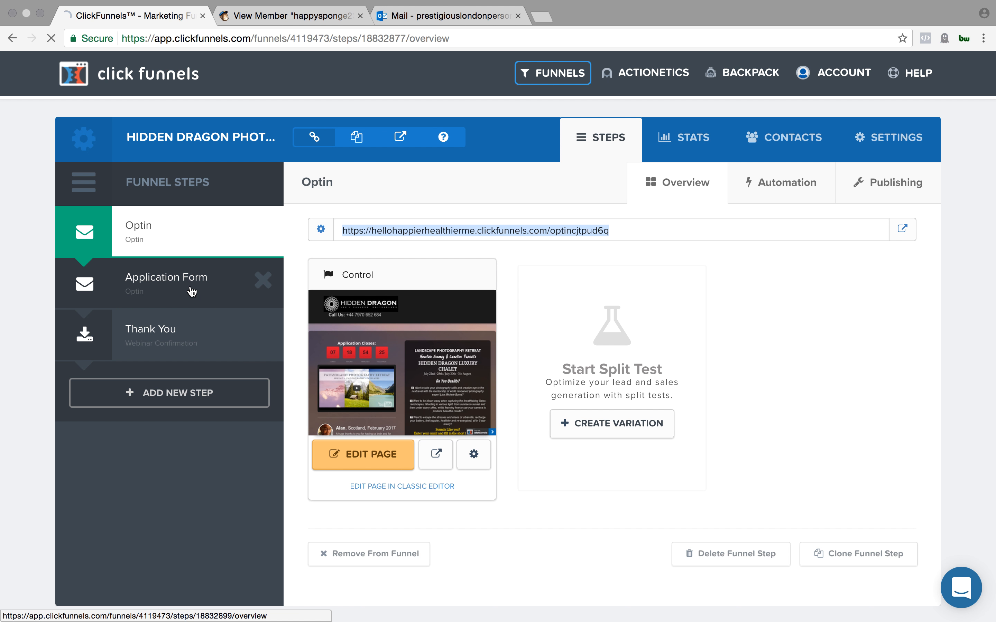
left_click(193, 290)
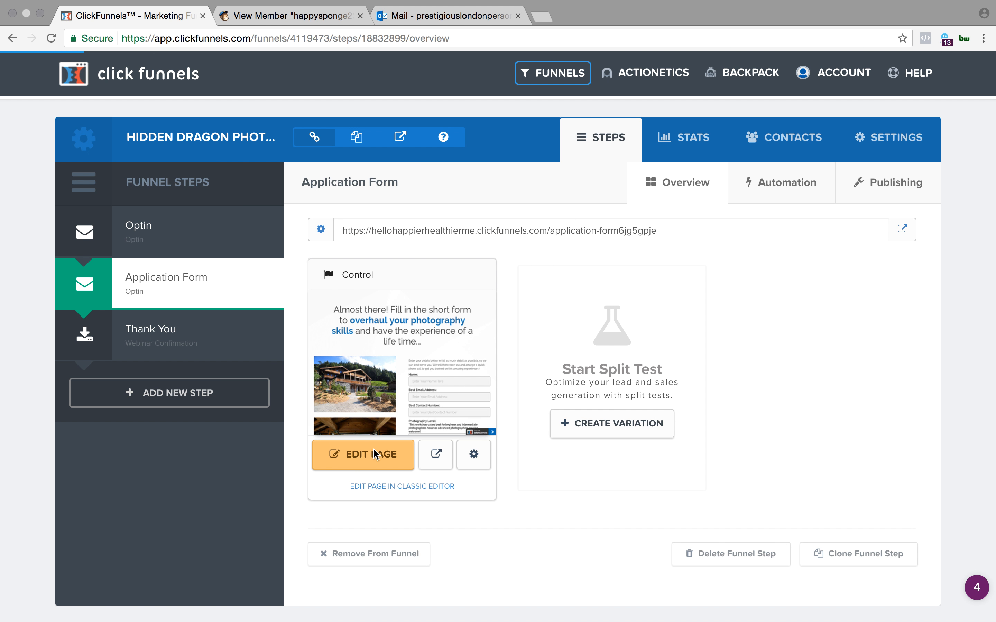
left_click(375, 454)
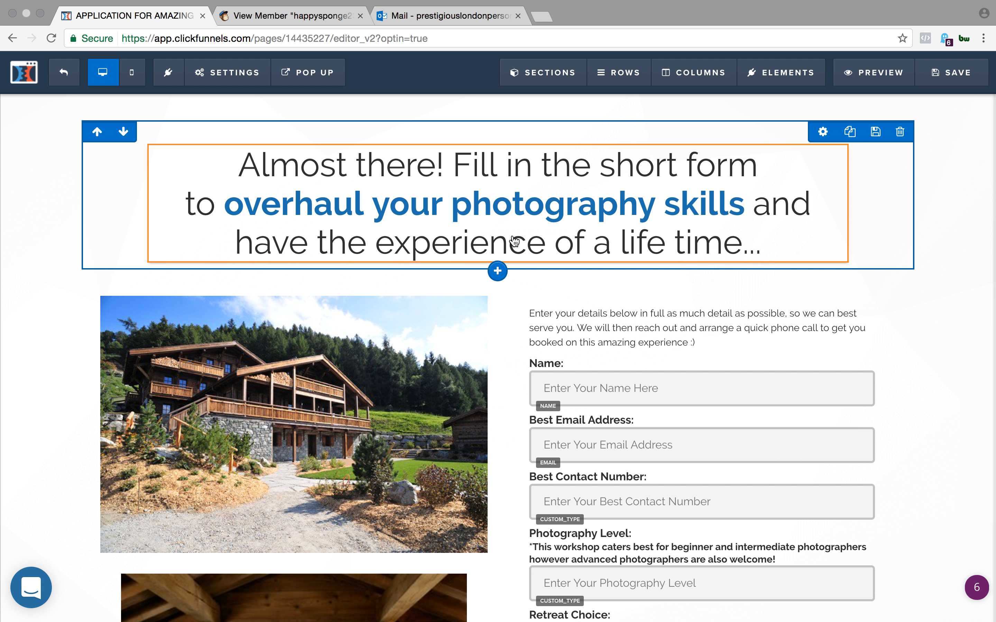
- Review the application page's email integration settings, covering the integration, action, list and confirmation email, and close them
left_click(230, 73)
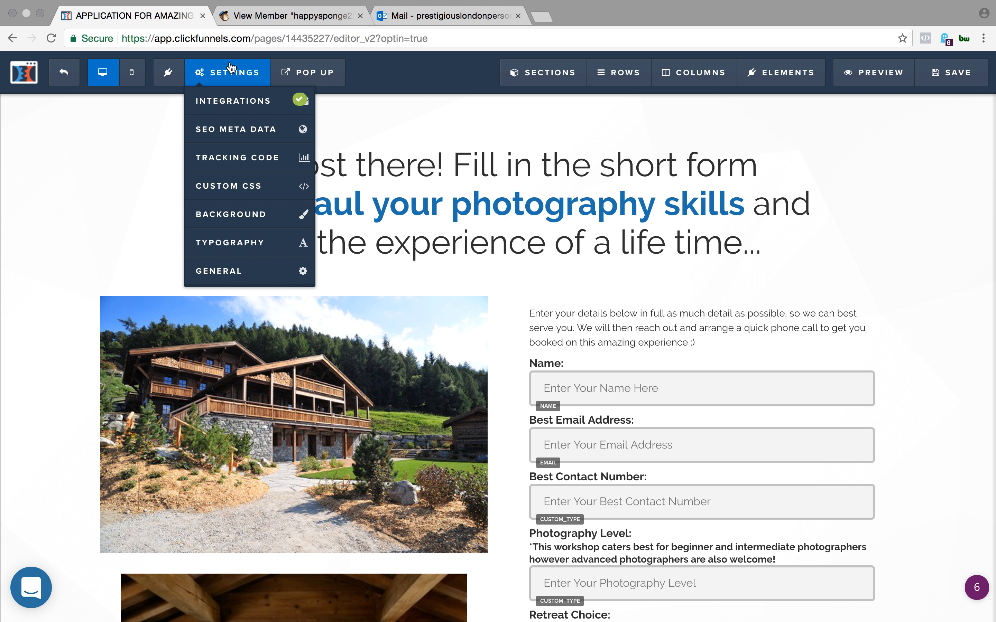
left_click(243, 100)
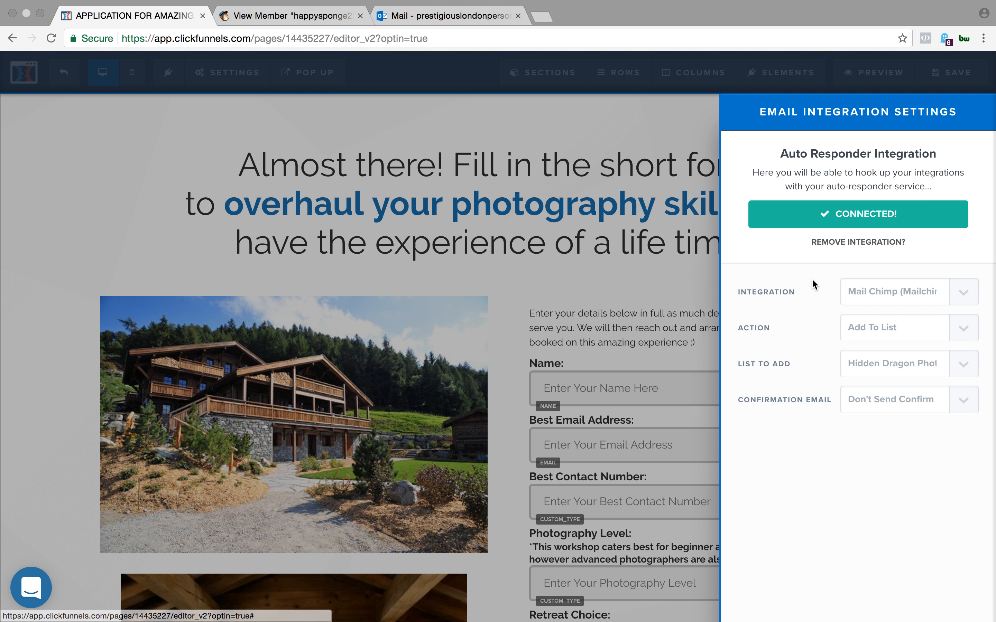
left_click(276, 107)
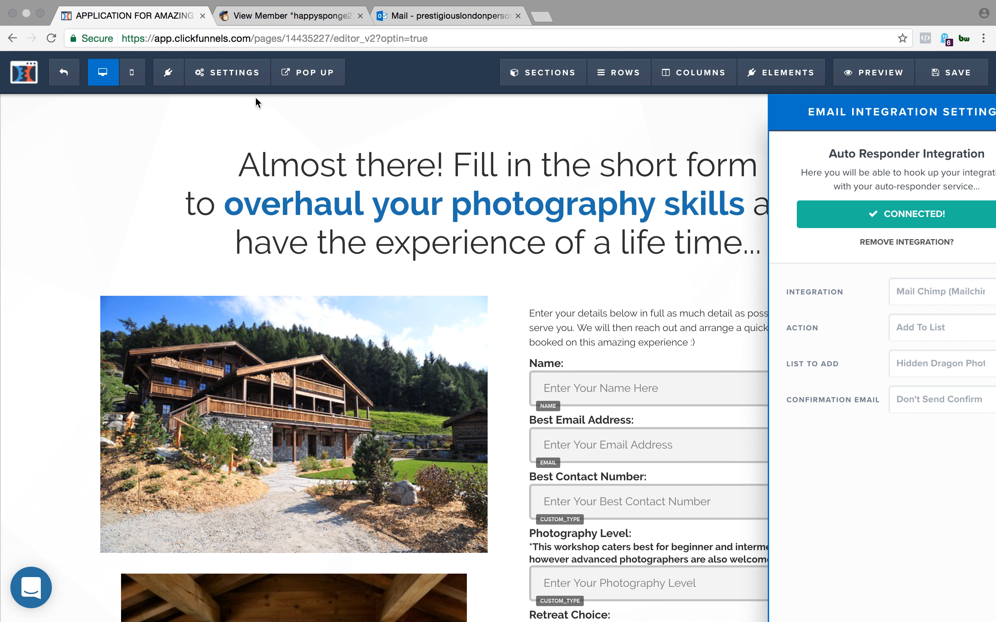
left_click(227, 72)
left_click(257, 108)
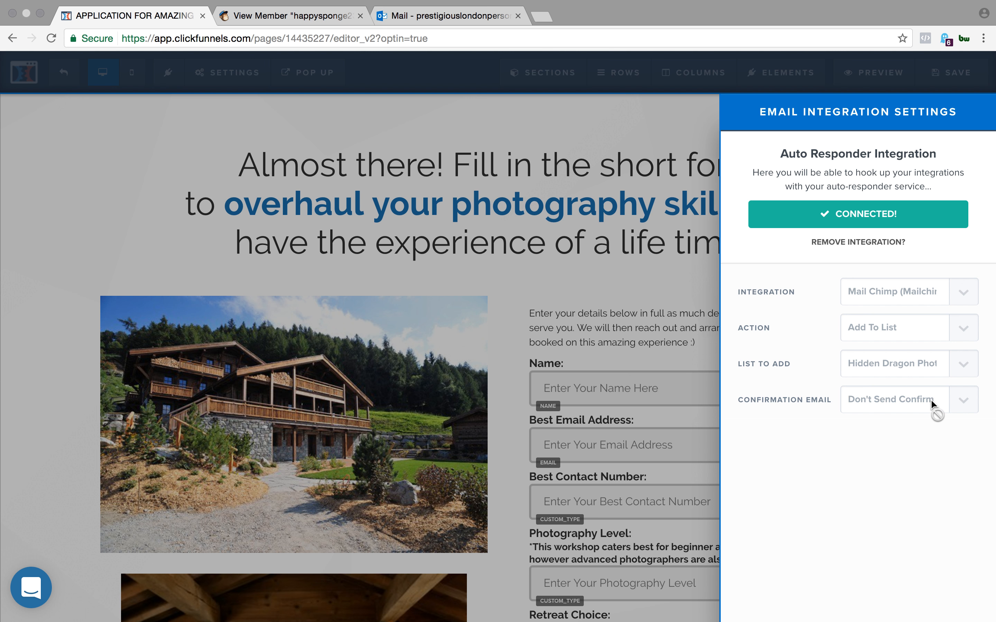
left_click(667, 317)
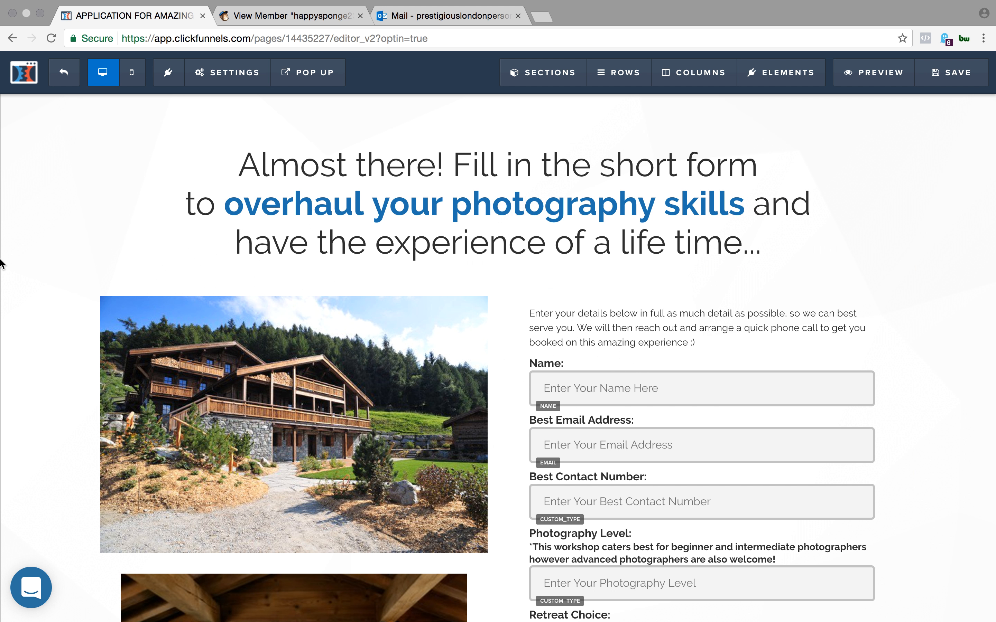
- Examine the application form's input fields and their assigned types from the name field to the submit button
scroll(534, 352, "down", 2)
scroll(534, 353, "down", 10)
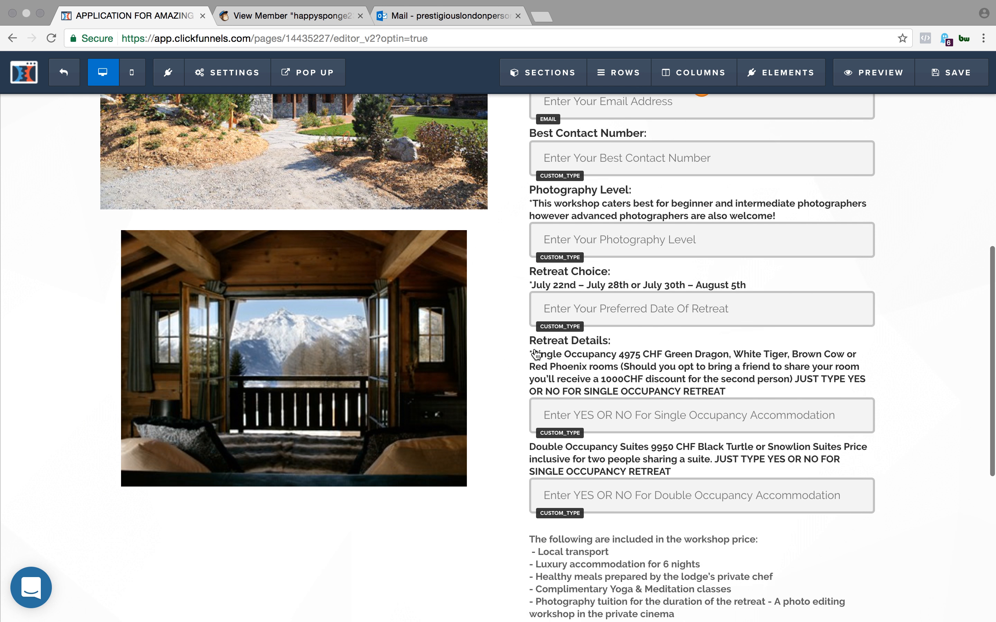
scroll(623, 317, "up", 15)
scroll(623, 317, "down", 15)
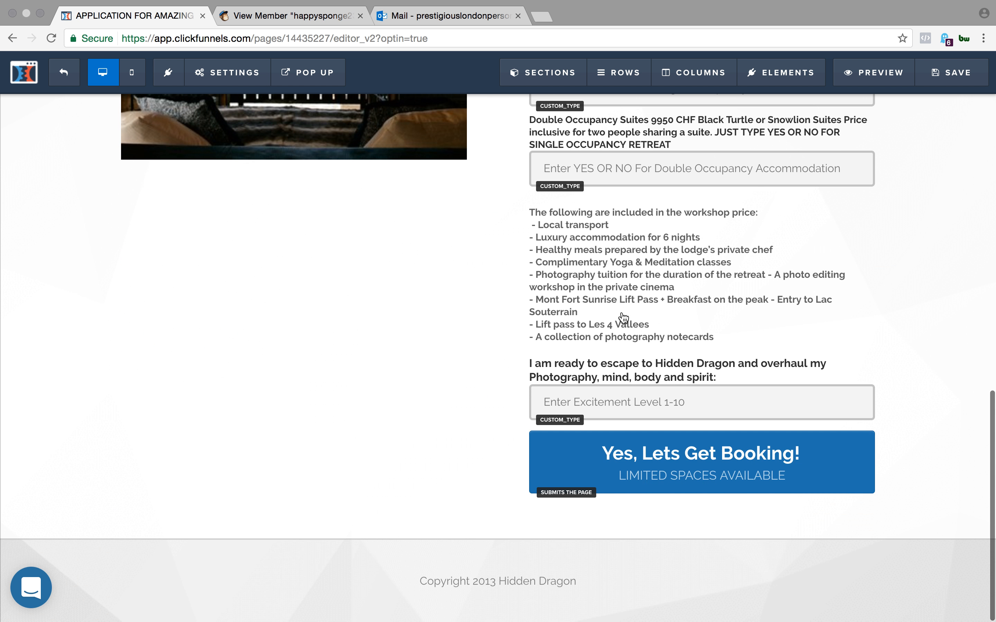
scroll(624, 318, "up", 15)
scroll(436, 435, "down", 10)
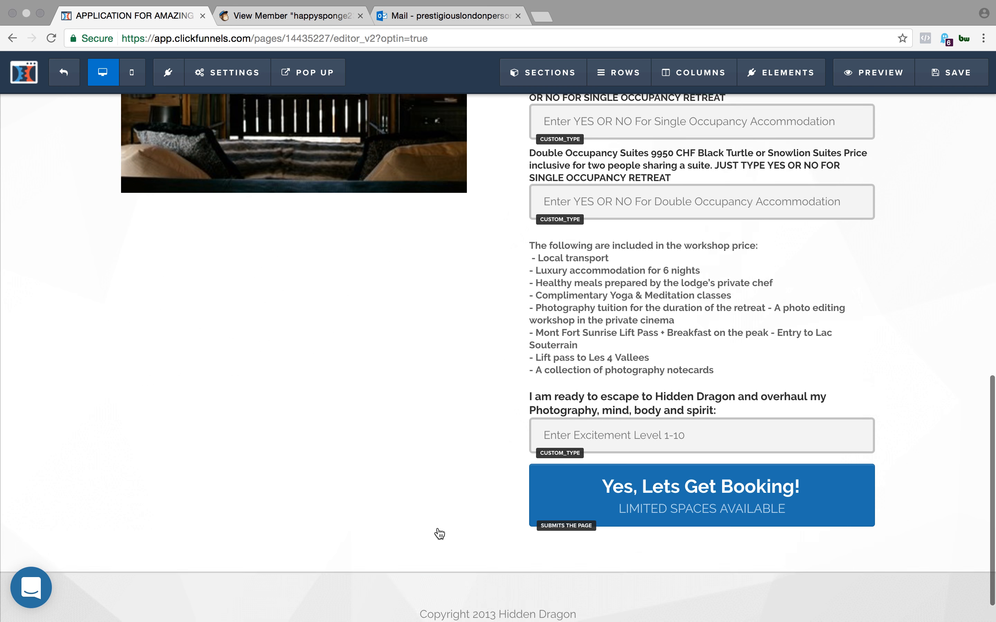
scroll(400, 380, "up", 5)
scroll(759, 240, "up", 10)
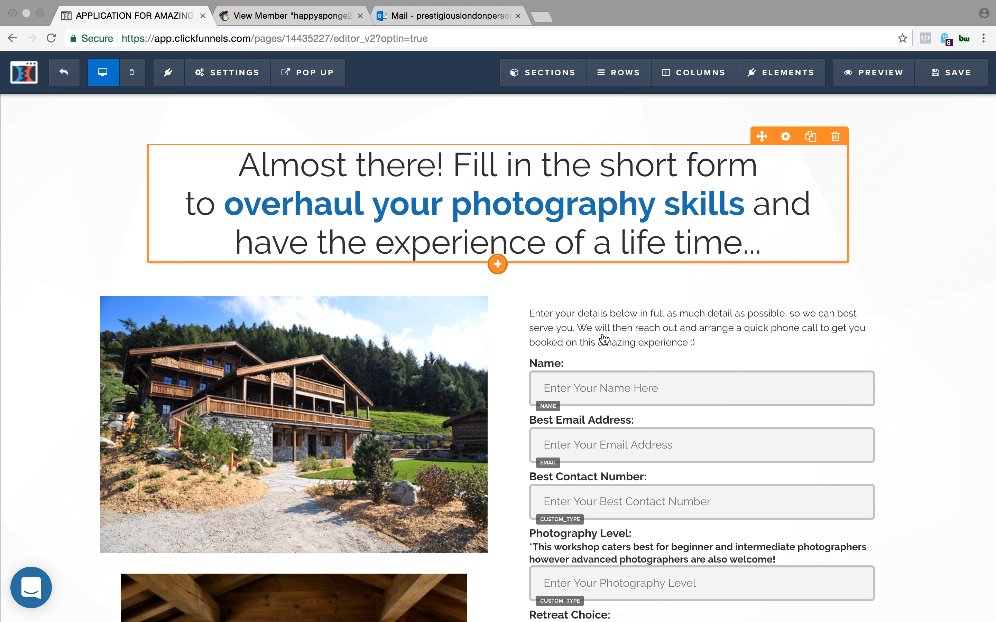
scroll(547, 432, "down", 15)
scroll(551, 403, "up", 15)
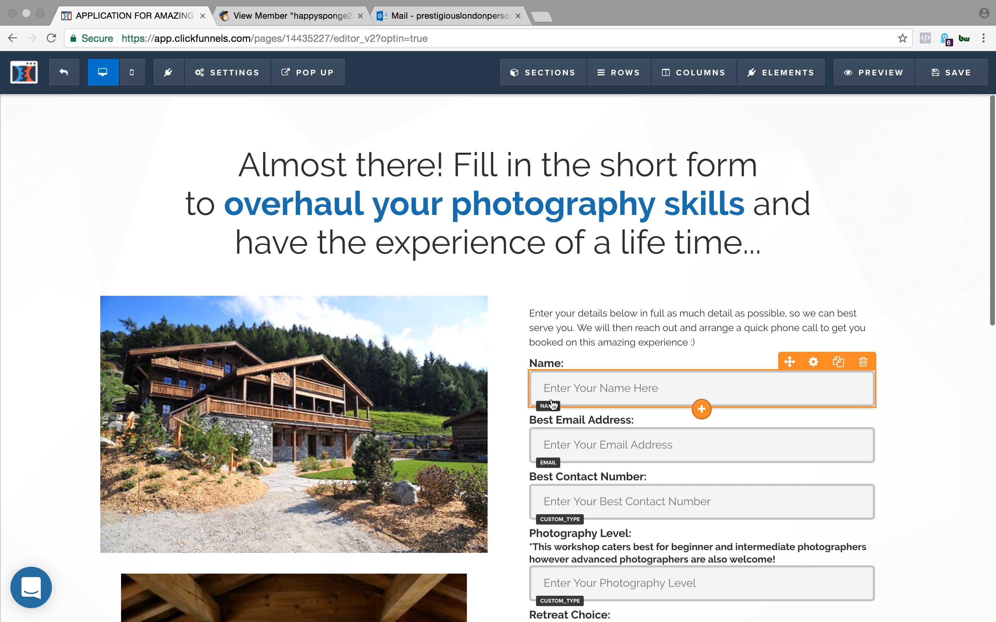
- Leave the page editor and view the list fields and merge tags of MailChimp's Hidden Dragon Photography Retreat list
left_click(65, 73)
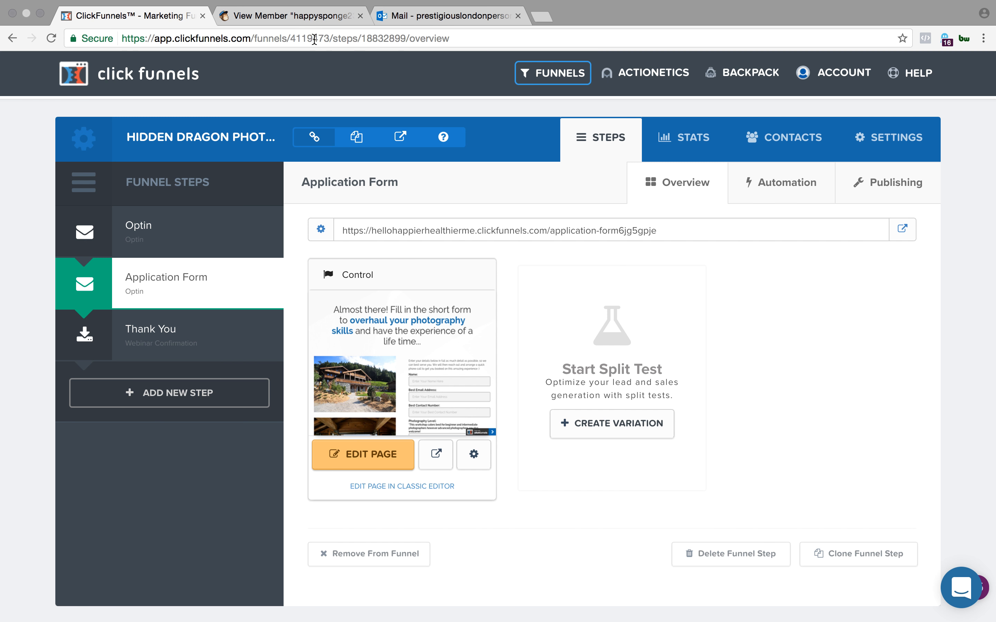
left_click(322, 17)
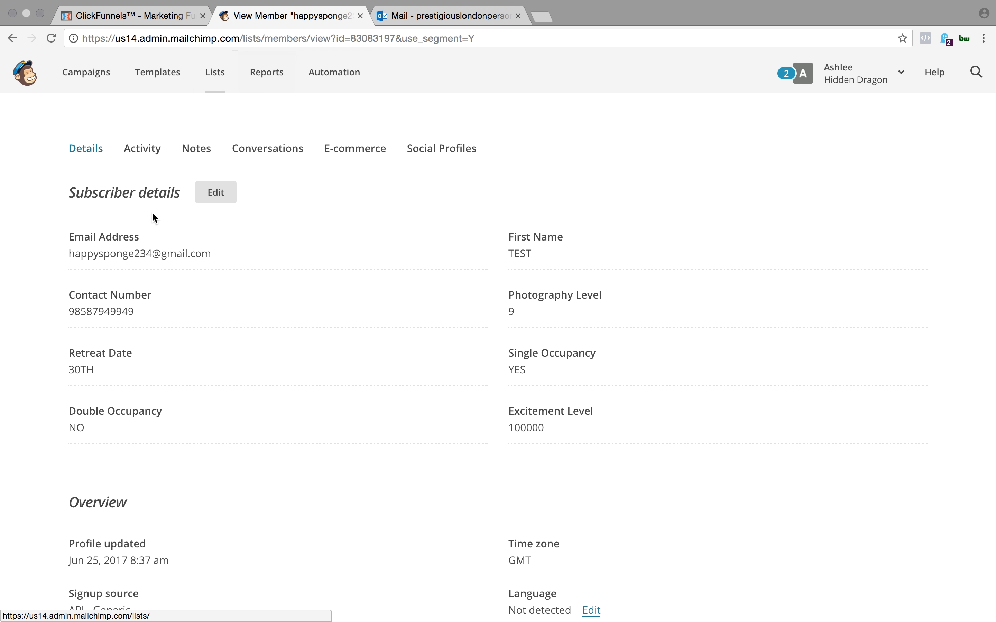
left_click(212, 75)
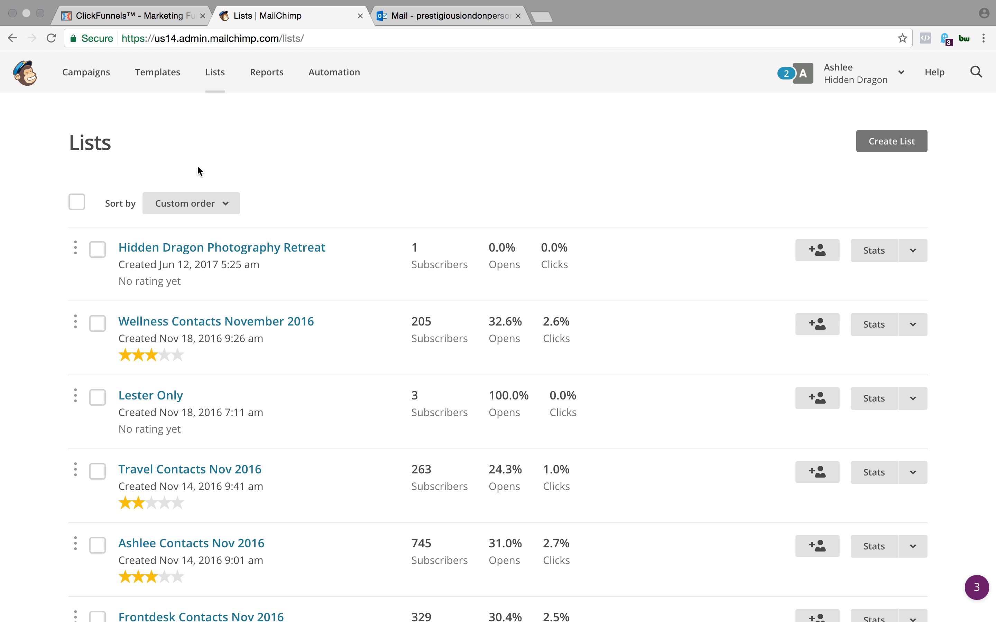
left_click(140, 247)
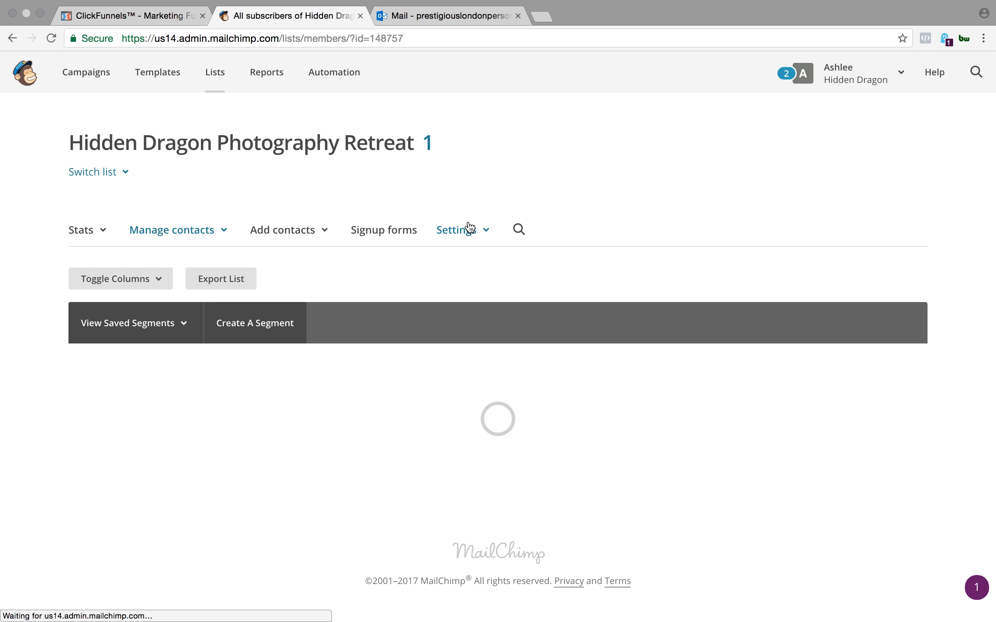
left_click(486, 238)
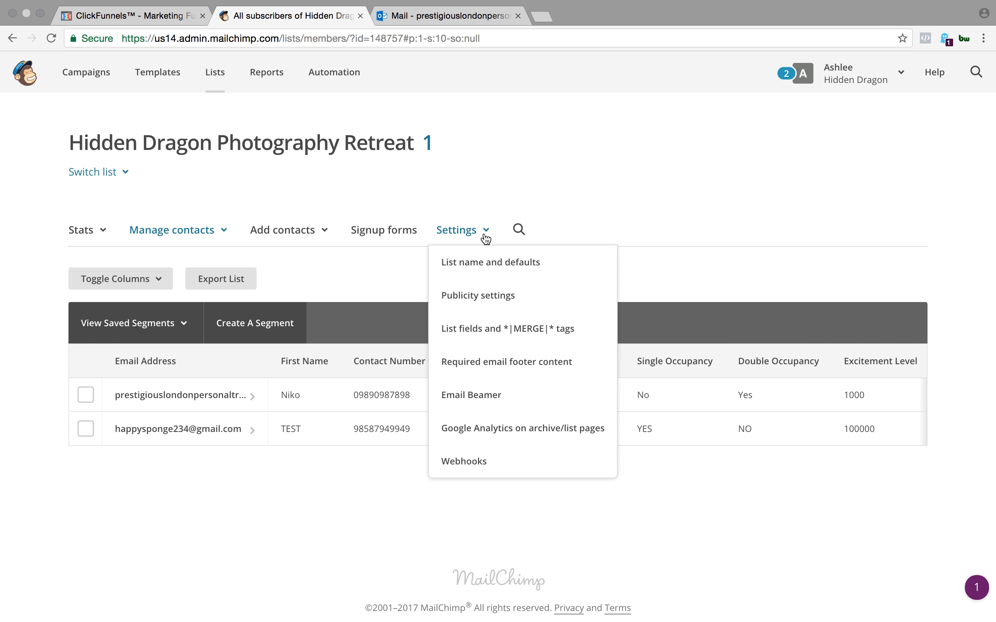
left_click(482, 328)
scroll(412, 356, "down", 5)
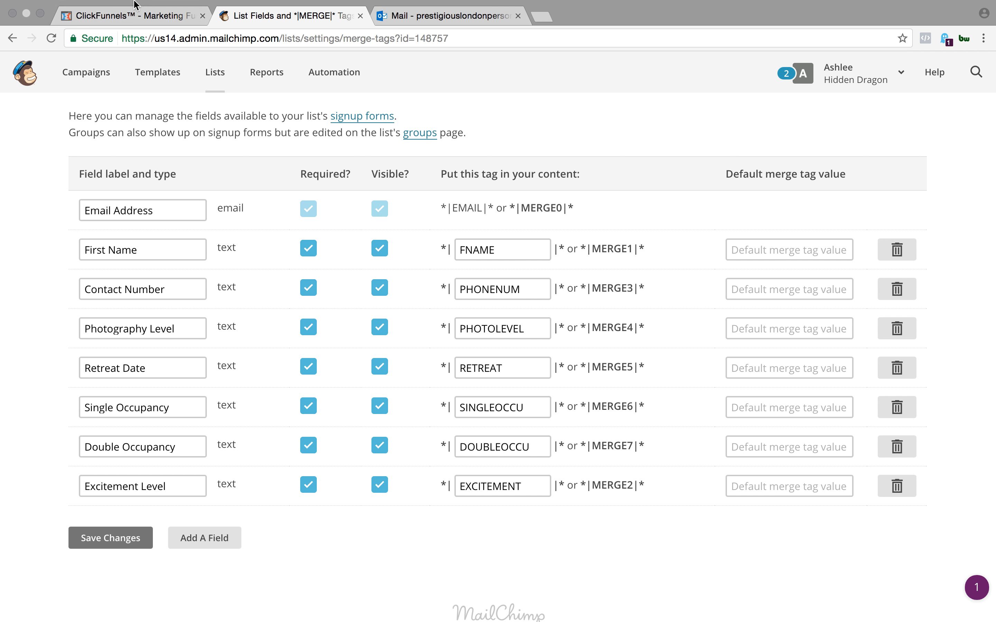
- Reopen the Application Form page in the ClickFunnels editor and look through its custom-type fields down to the submit button
left_click(123, 16)
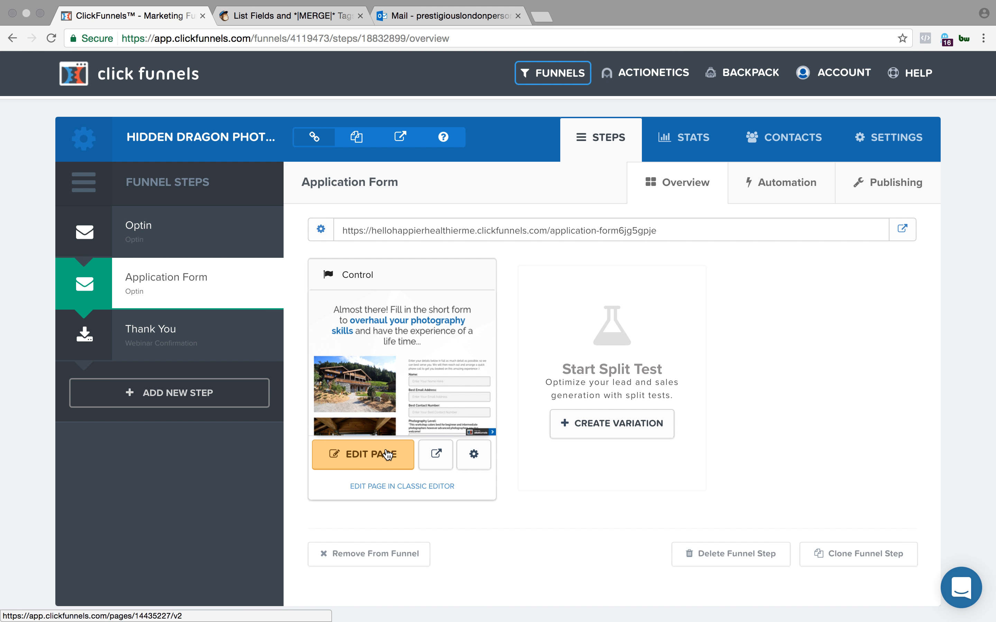
left_click(366, 454)
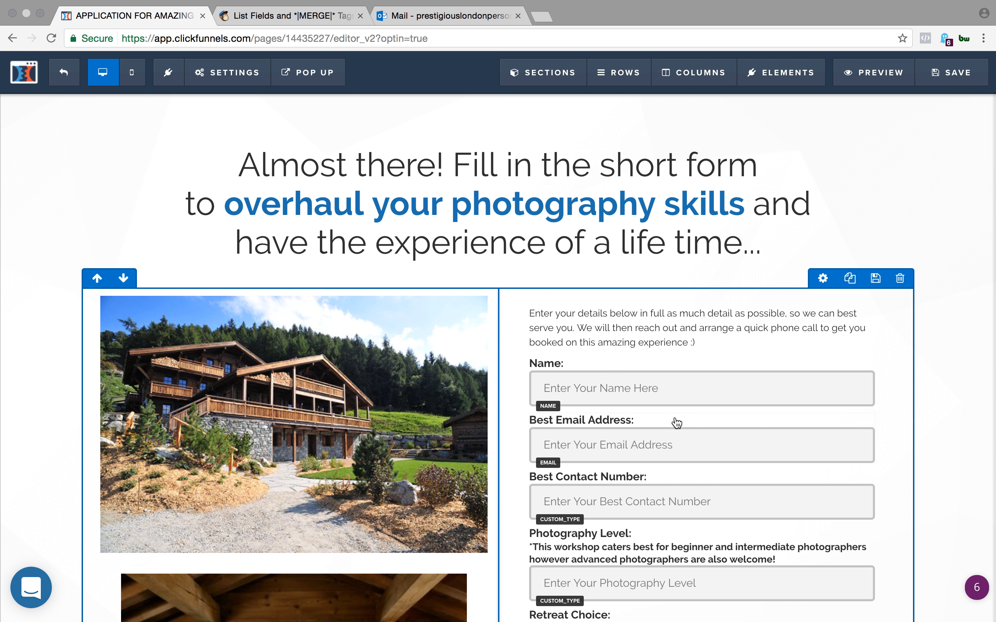
scroll(674, 422, "down", 6)
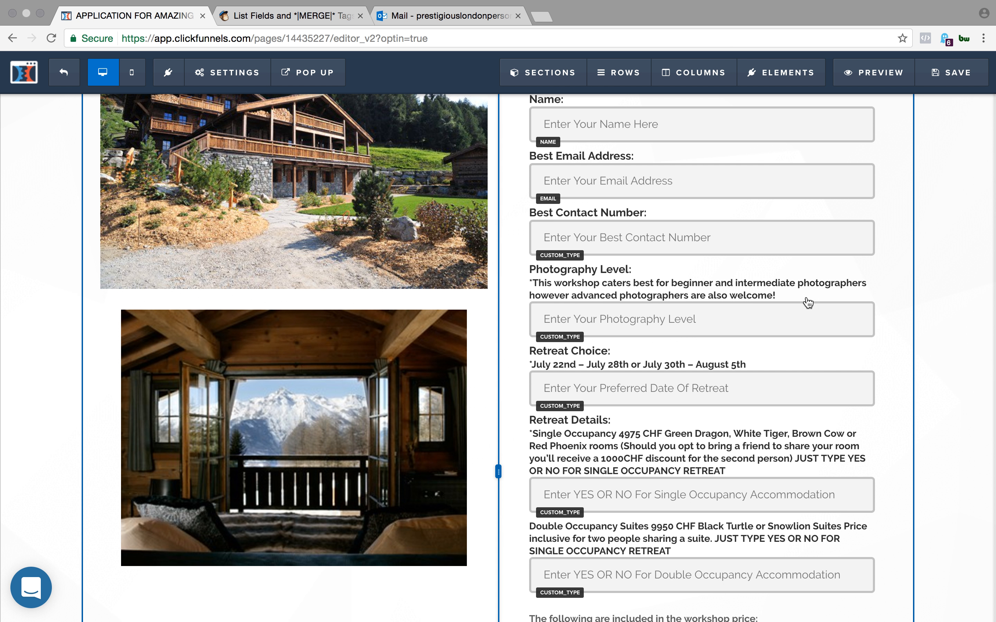
scroll(907, 266, "down", 10)
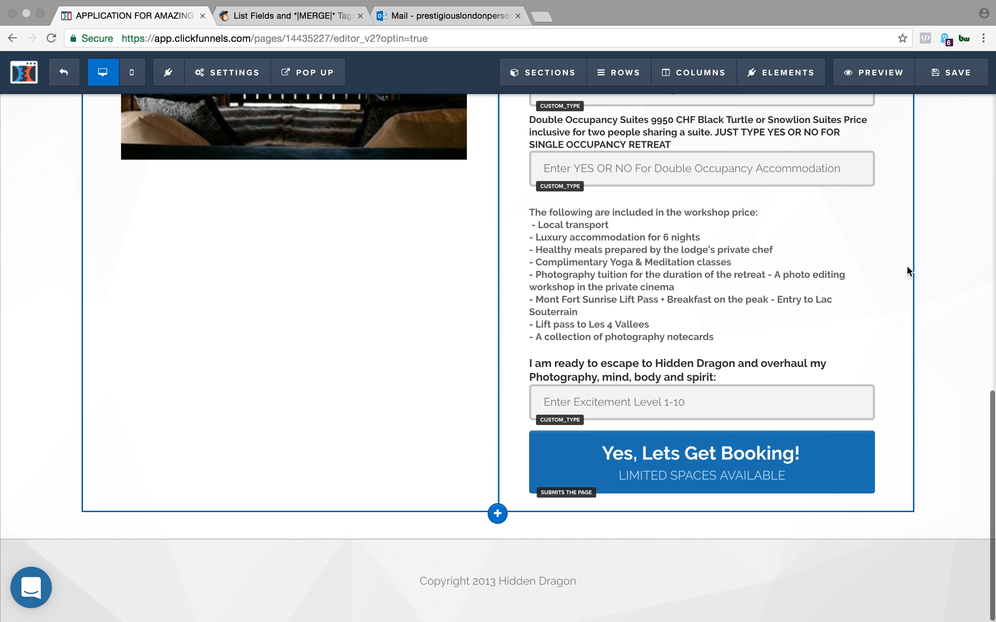
scroll(907, 266, "up", 15)
scroll(906, 267, "up", 3)
mouse_move(775, 2)
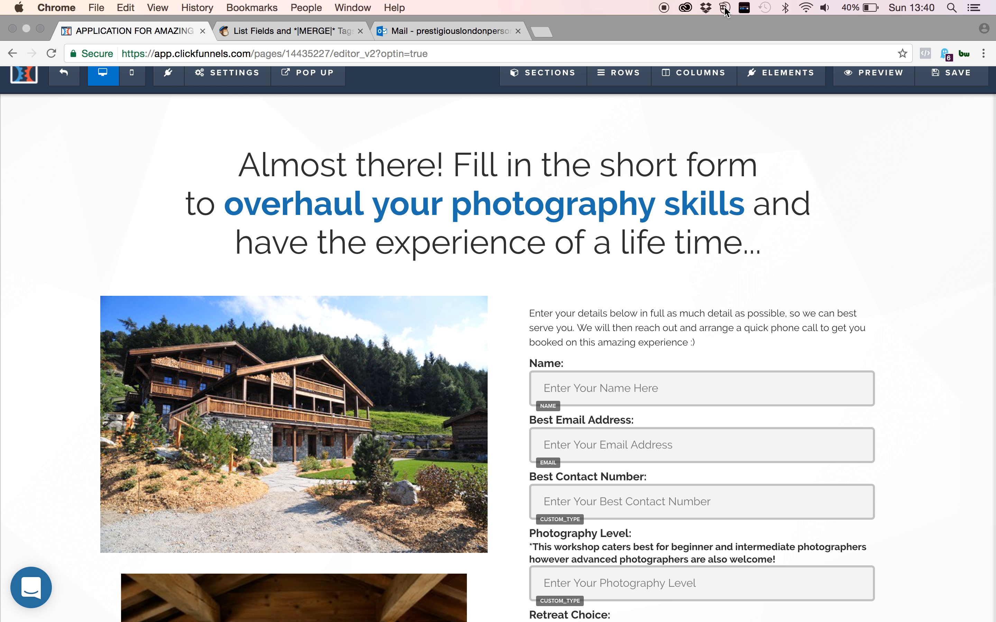